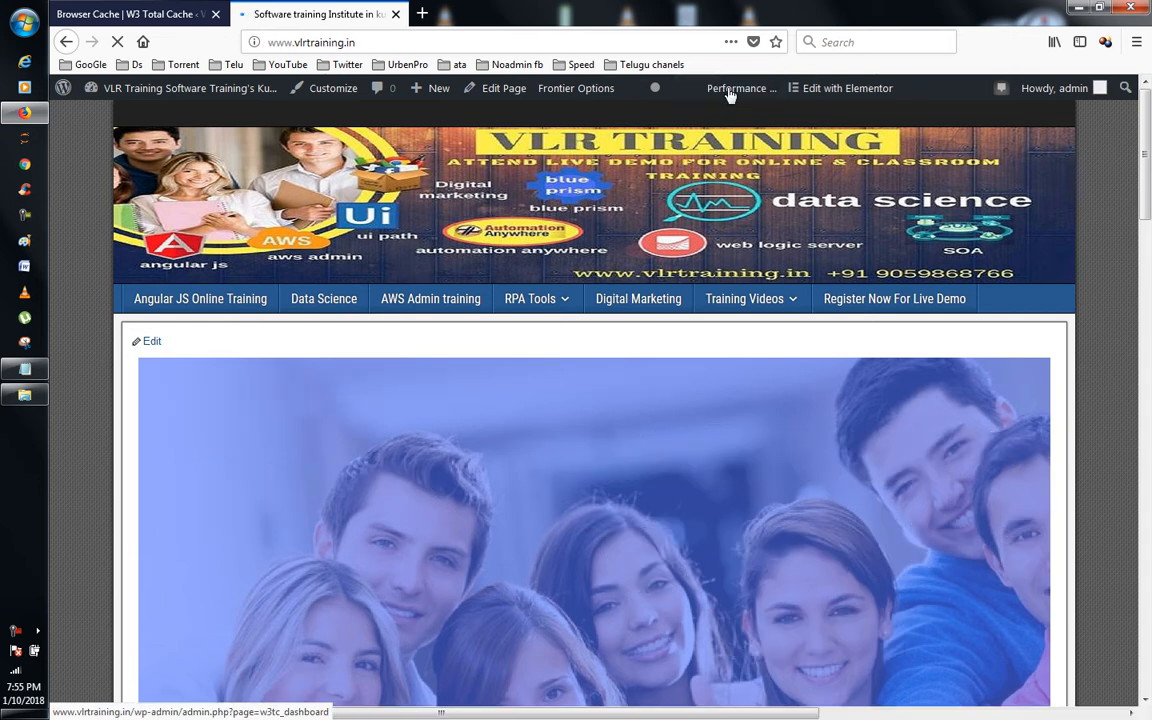
# - Switch to the Browser Cache page, leave it for the W3 Total Cache dashboard, and examine the Google Page Speed report
pyautogui.moveTo(737, 92)
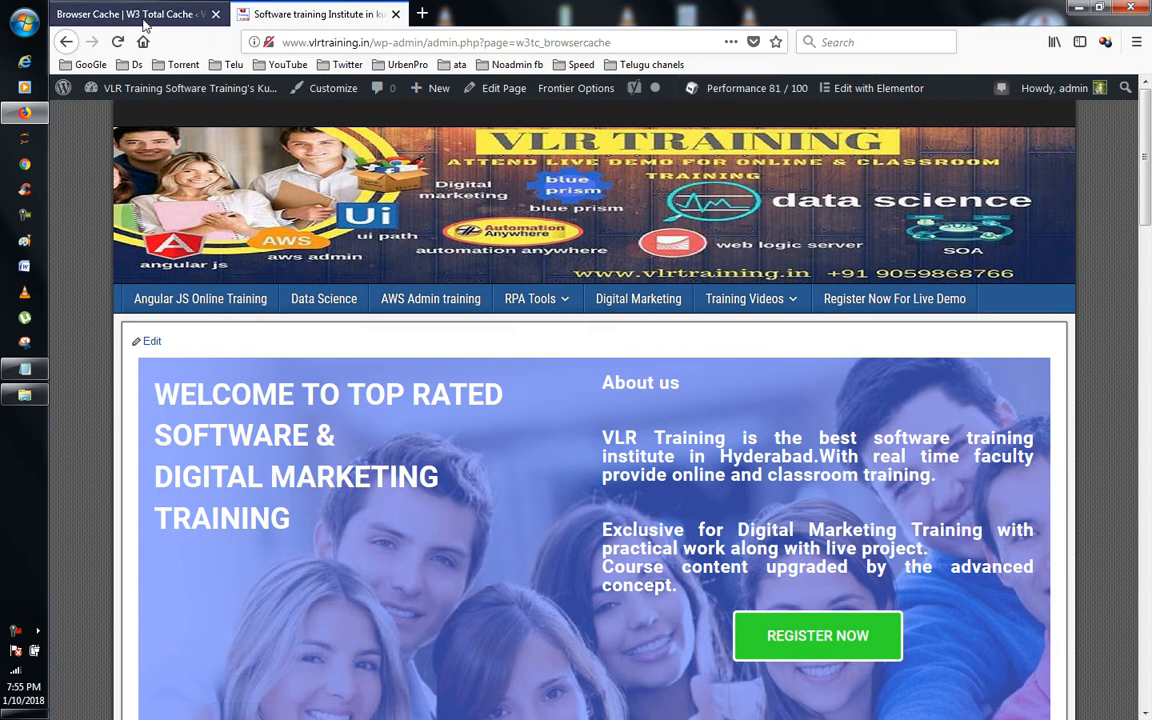
pyautogui.click(145, 25)
pyautogui.scroll(-2, 617, 377)
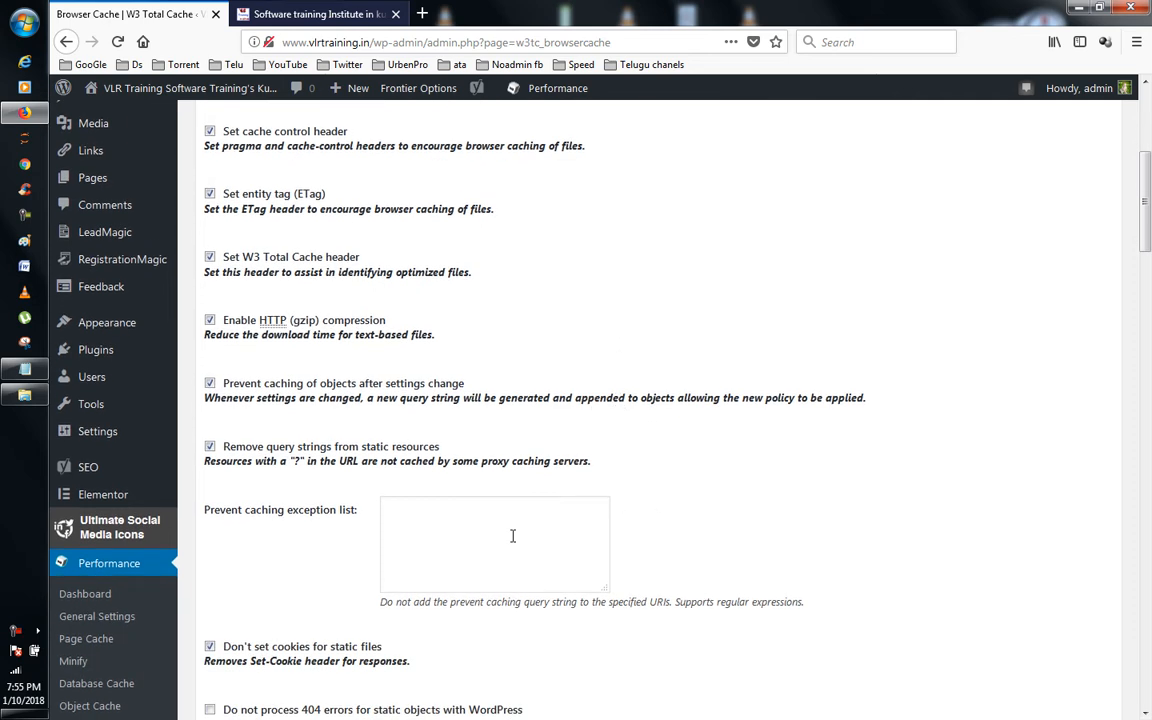
pyautogui.click(85, 594)
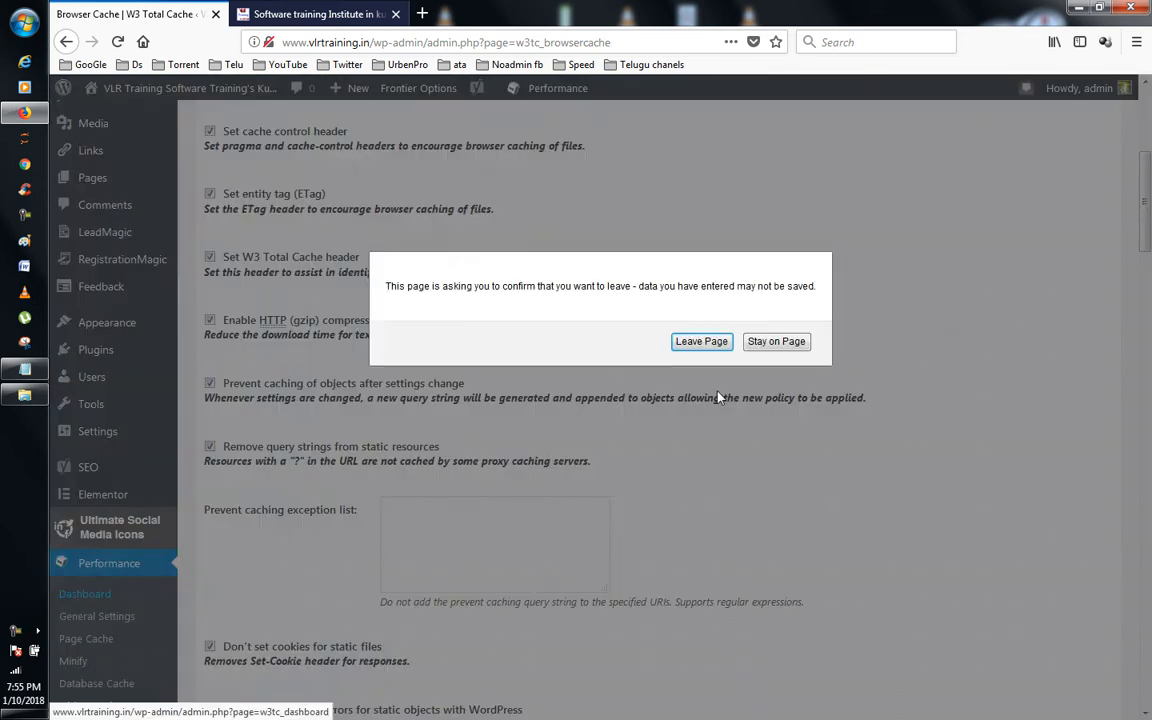
pyautogui.click(691, 346)
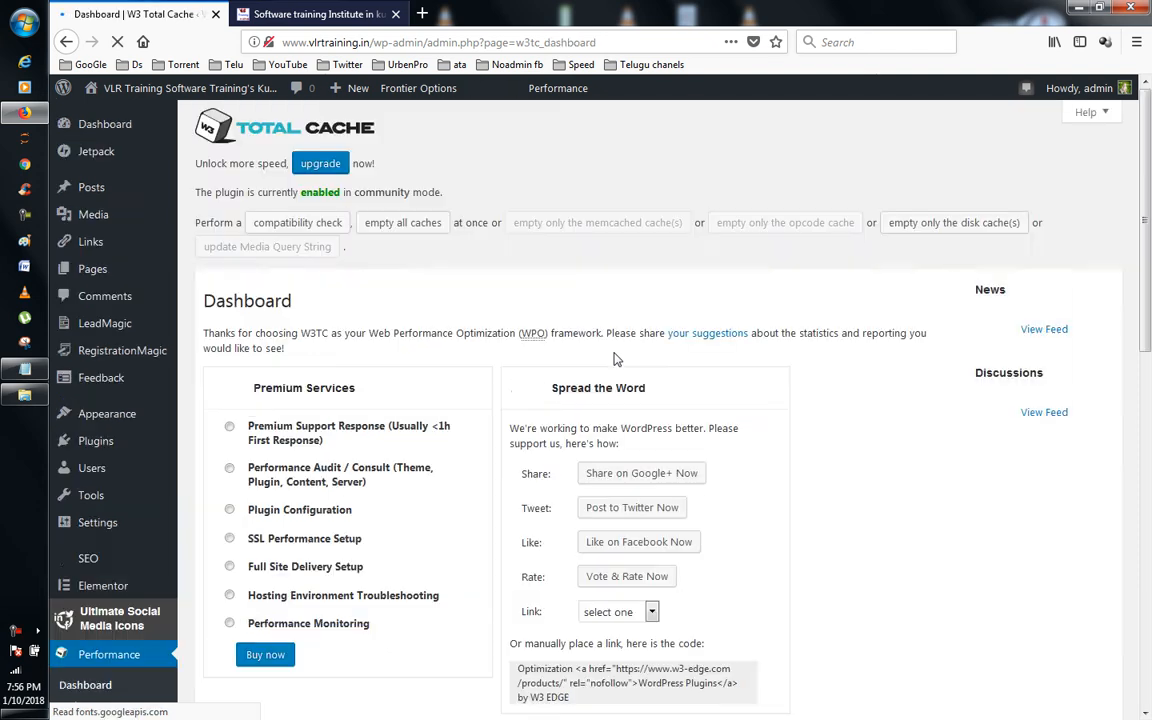
pyautogui.scroll(-7, 615, 359)
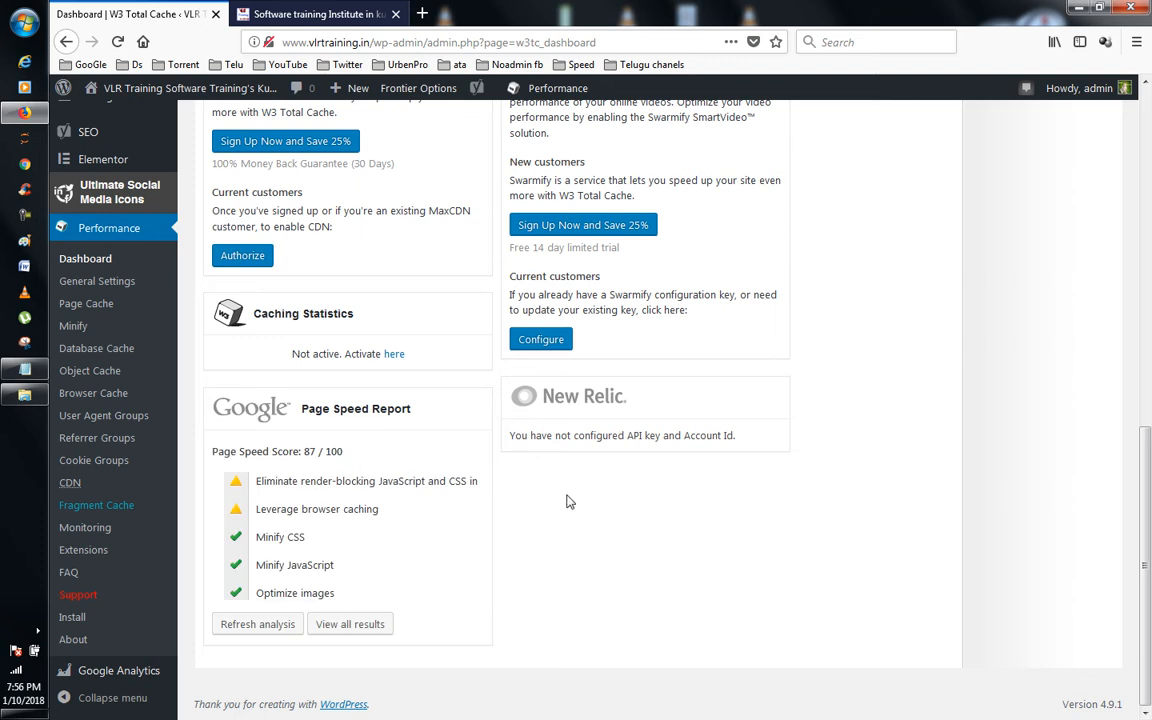
# - Open the W3 Total Cache general settings and examine the Page Cache and Minify sections
pyautogui.click(108, 287)
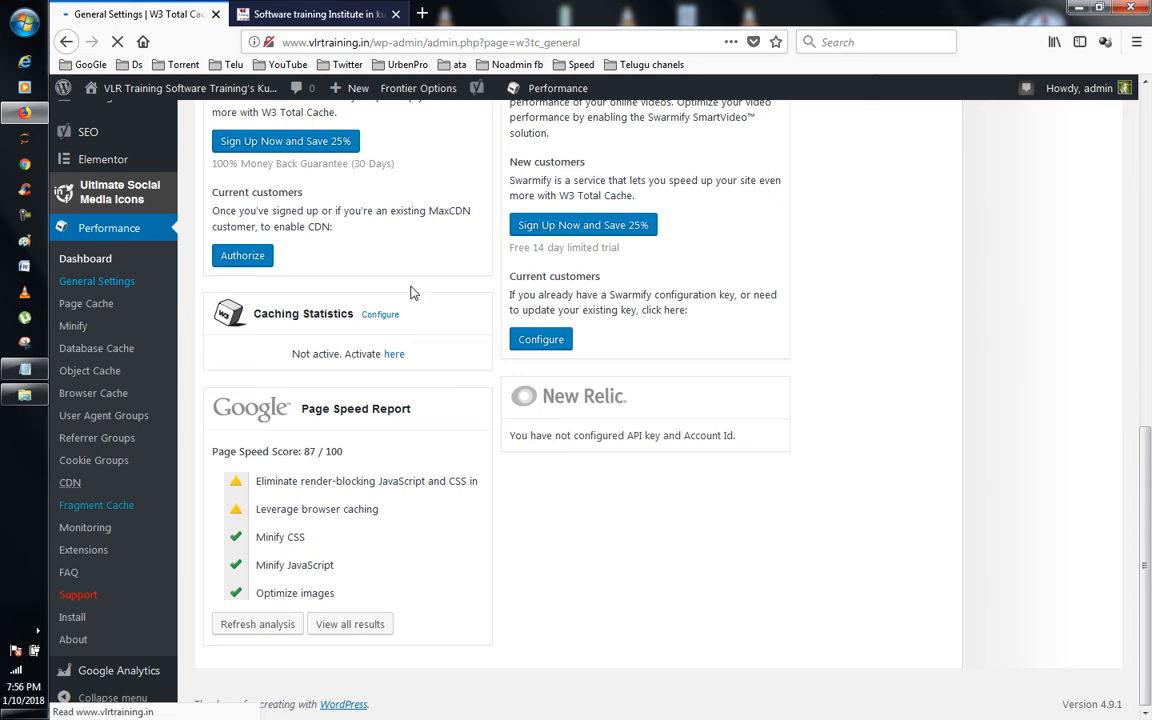
pyautogui.scroll(-3, 410, 292)
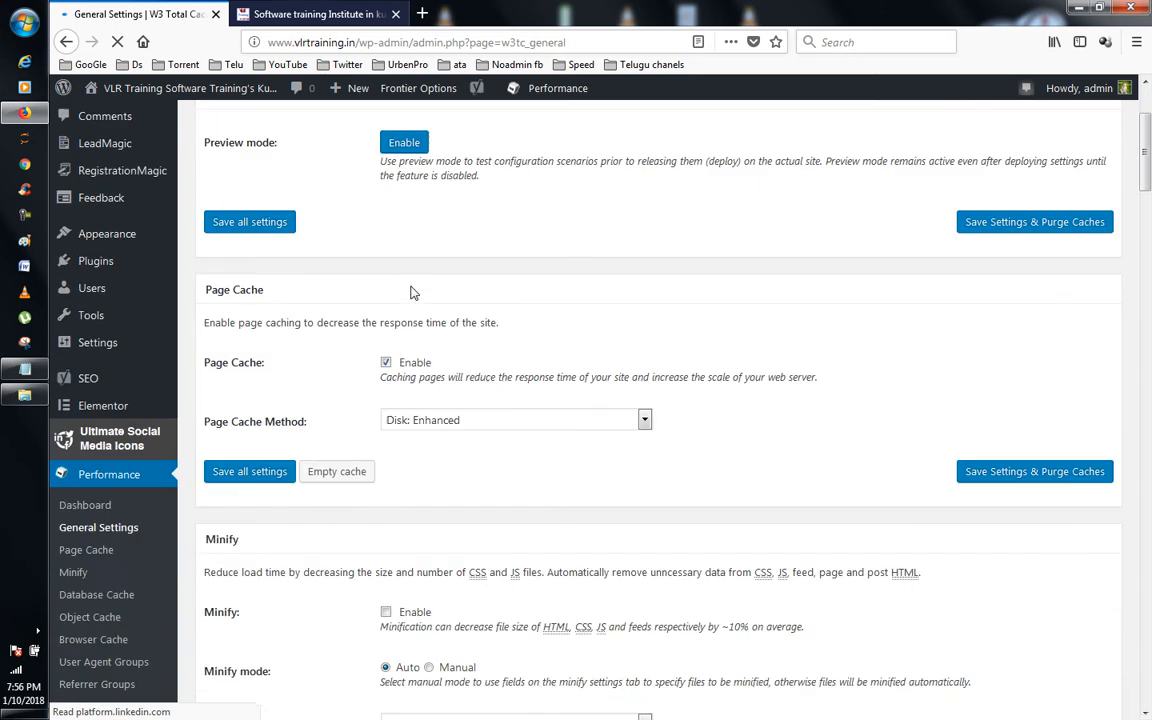
pyautogui.scroll(-2, 410, 292)
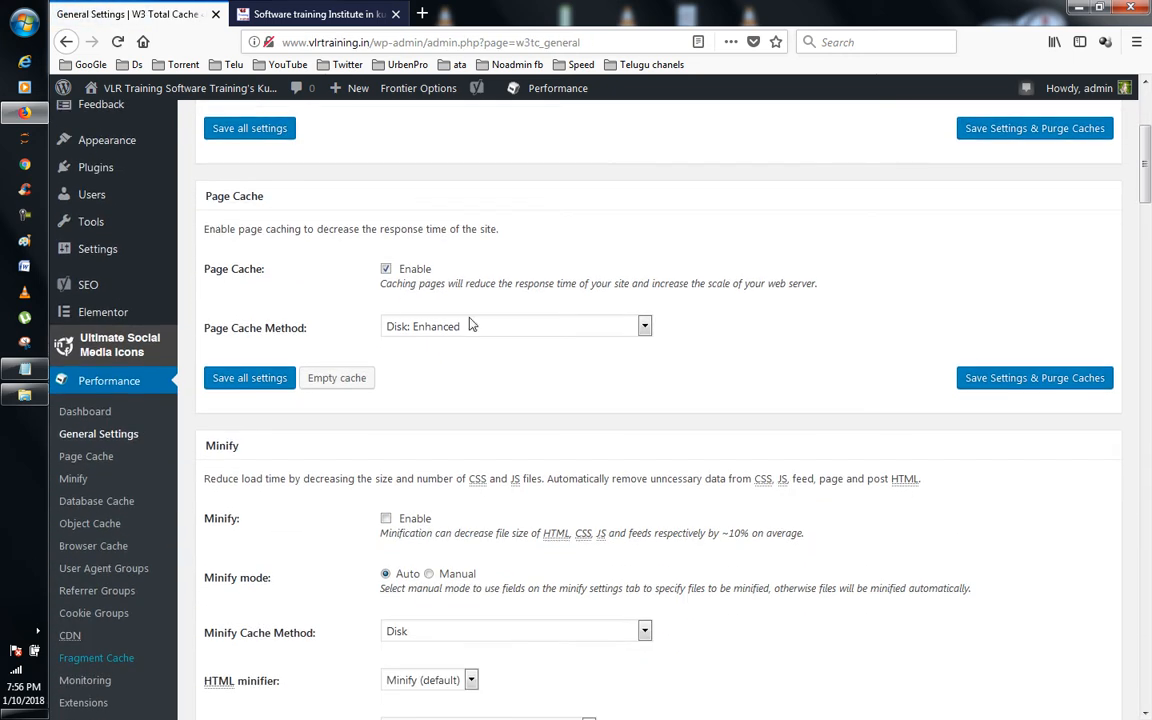
pyautogui.scroll(-4, 548, 356)
pyautogui.scroll(-2, 515, 340)
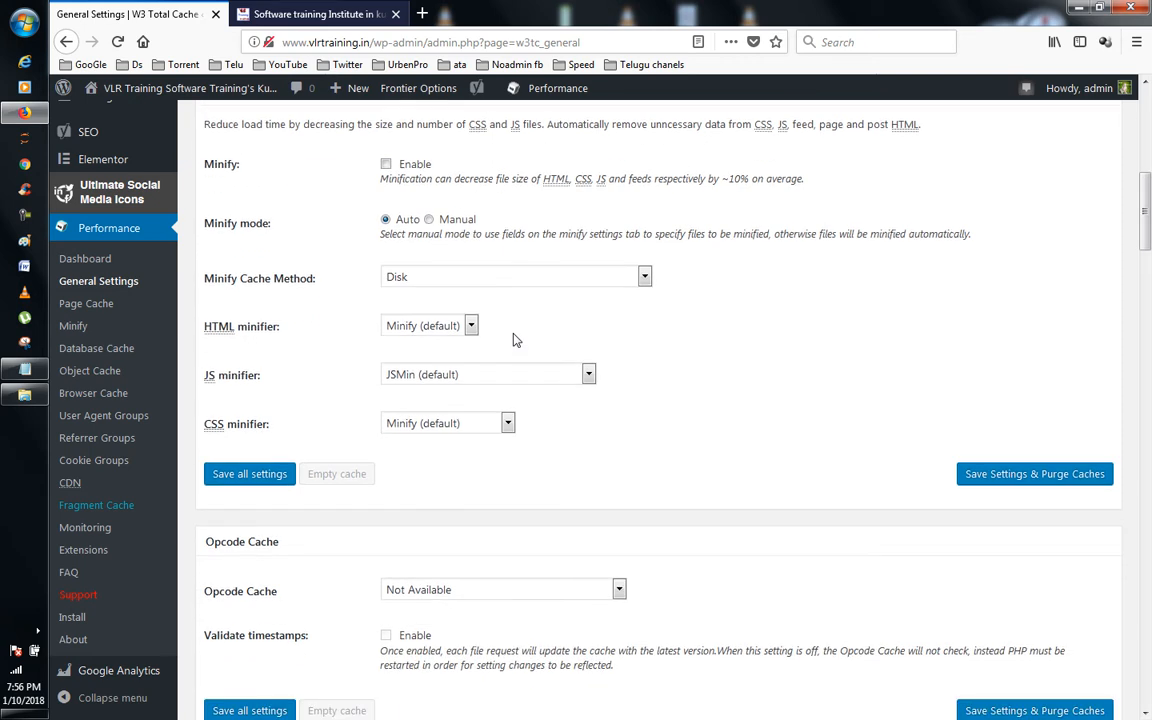
# - Open the Page Cache settings, review all sections down to the advanced options, and save all settings
pyautogui.click(84, 302)
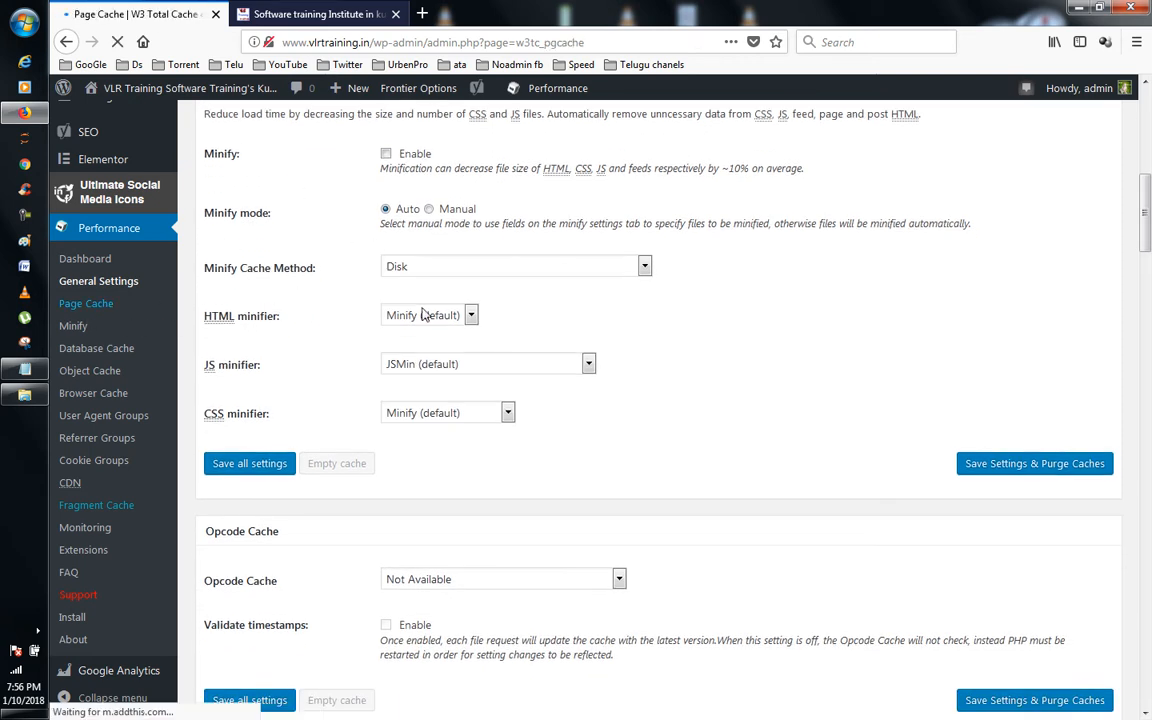
pyautogui.scroll(-4, 505, 305)
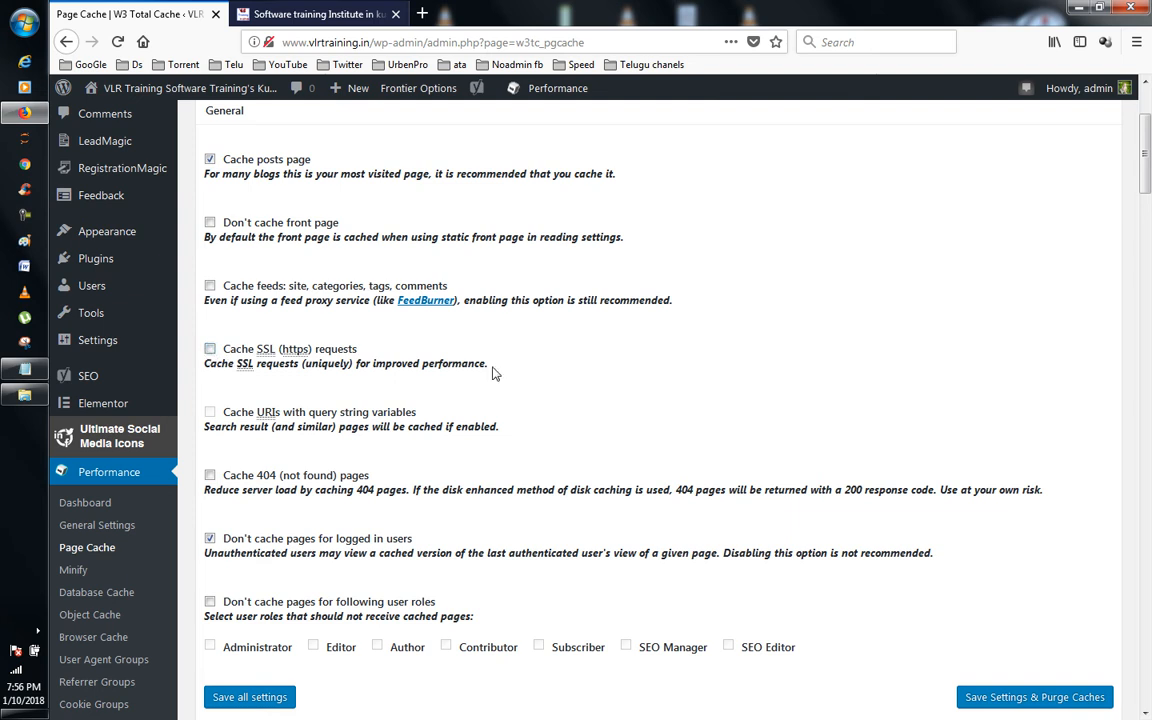
pyautogui.scroll(-1, 493, 373)
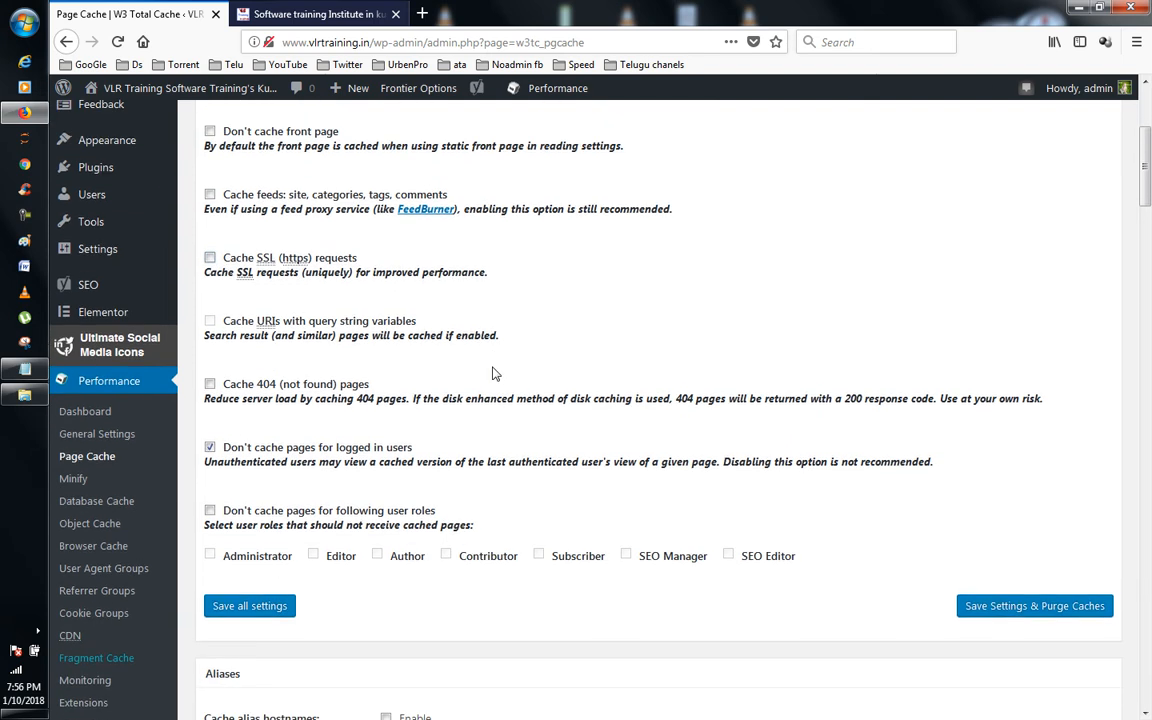
pyautogui.scroll(-1, 493, 373)
pyautogui.scroll(-5, 527, 385)
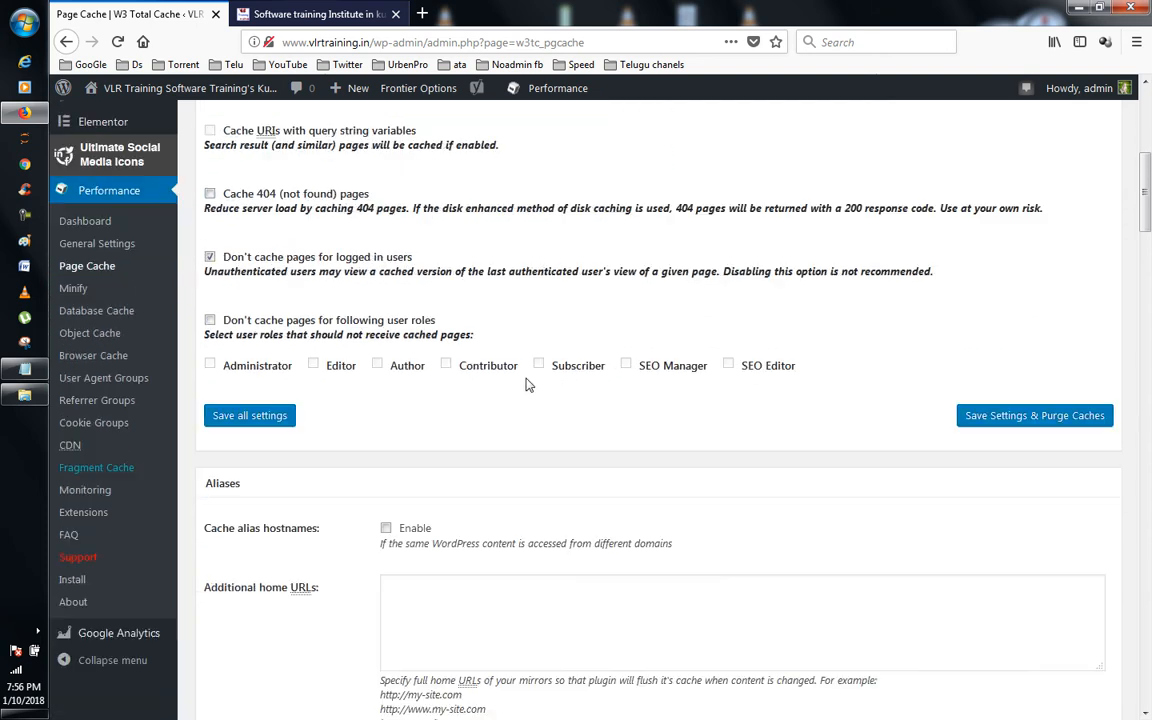
pyautogui.scroll(-6, 527, 385)
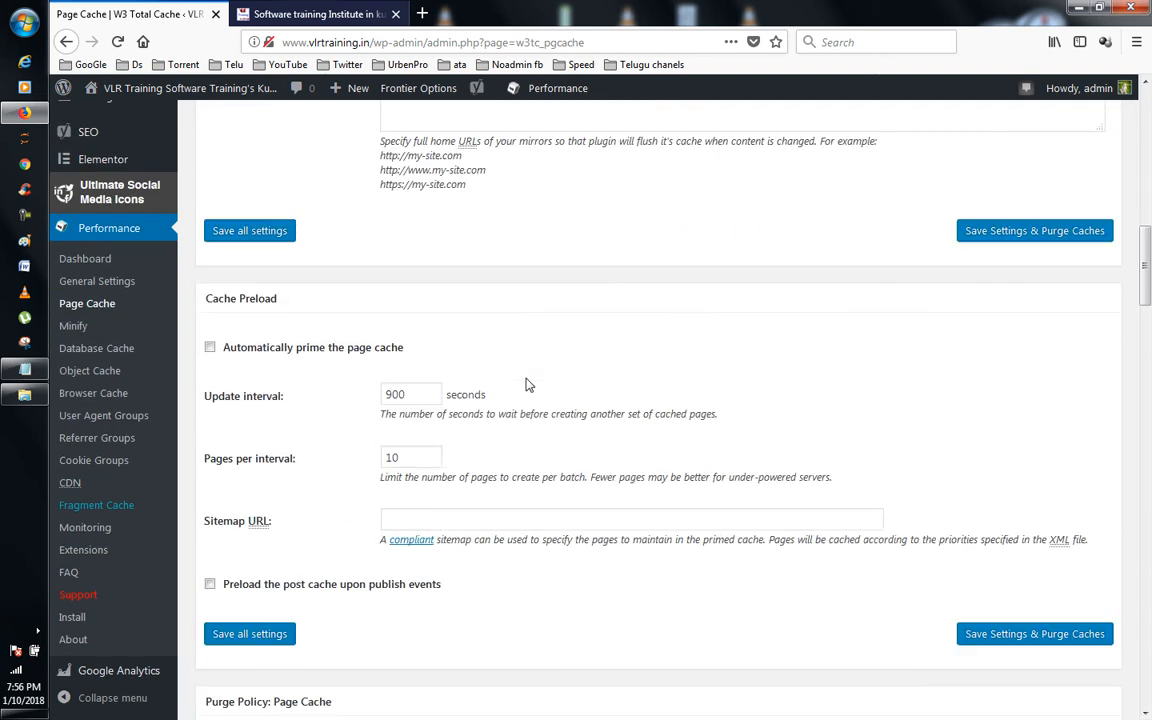
pyautogui.scroll(-8, 527, 385)
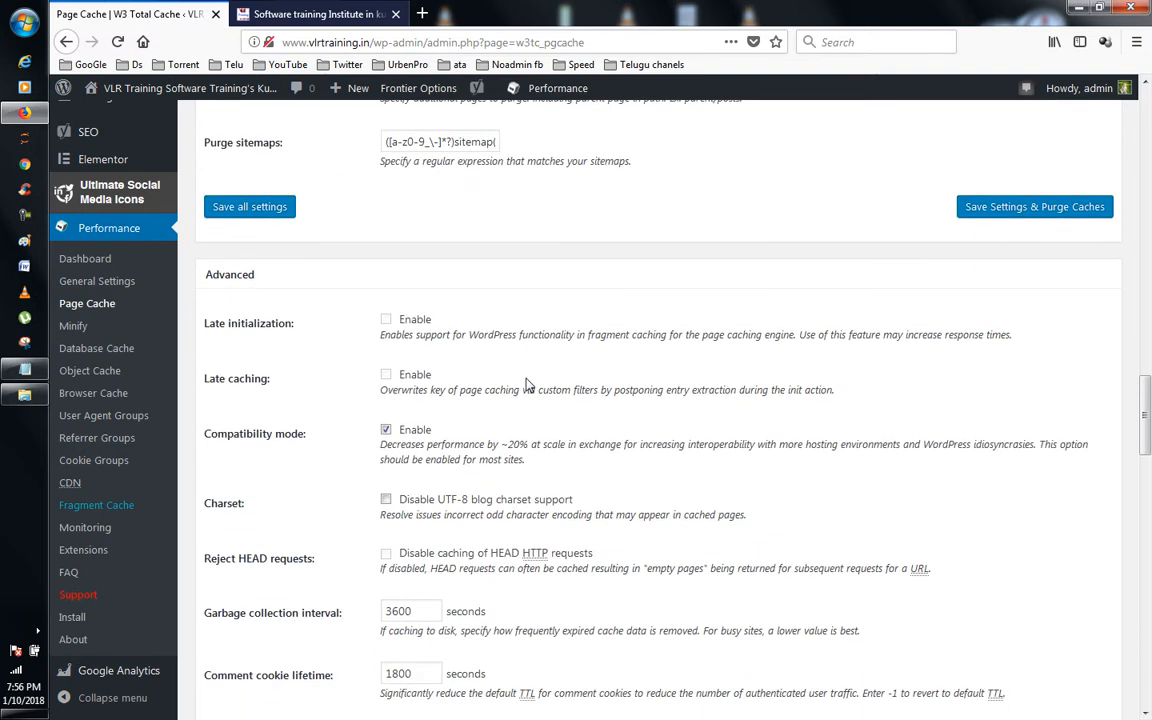
pyautogui.scroll(-1, 520, 385)
pyautogui.scroll(-12, 503, 349)
pyautogui.scroll(-7, 503, 356)
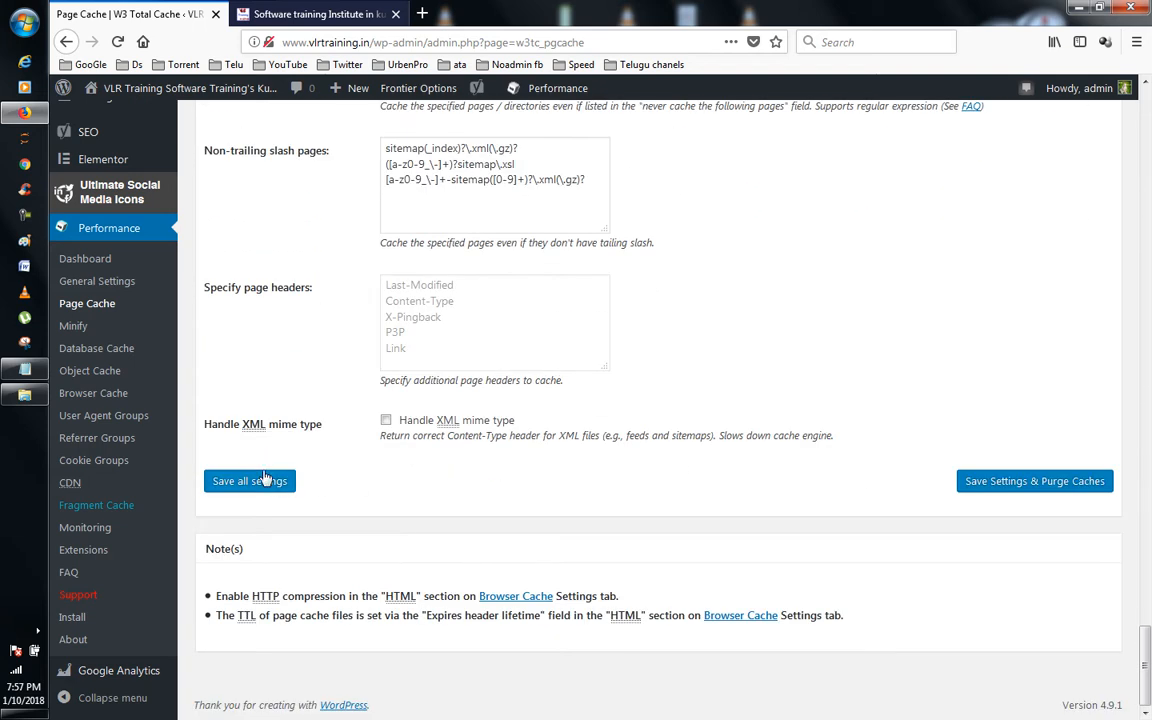
pyautogui.click(265, 480)
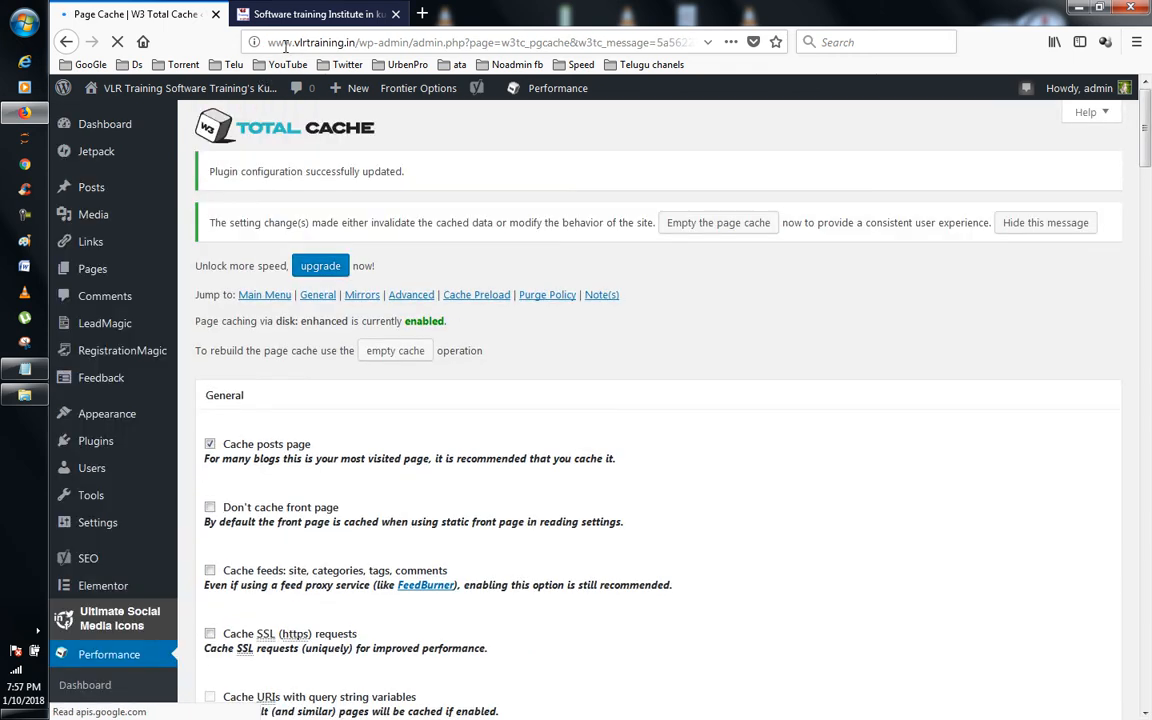
# - In the general Browser Cache policy, enable expires, cache control and W3 Total Cache headers, prevention of object caching after settings changes, and query string removal
pyautogui.scroll(-2, 563, 358)
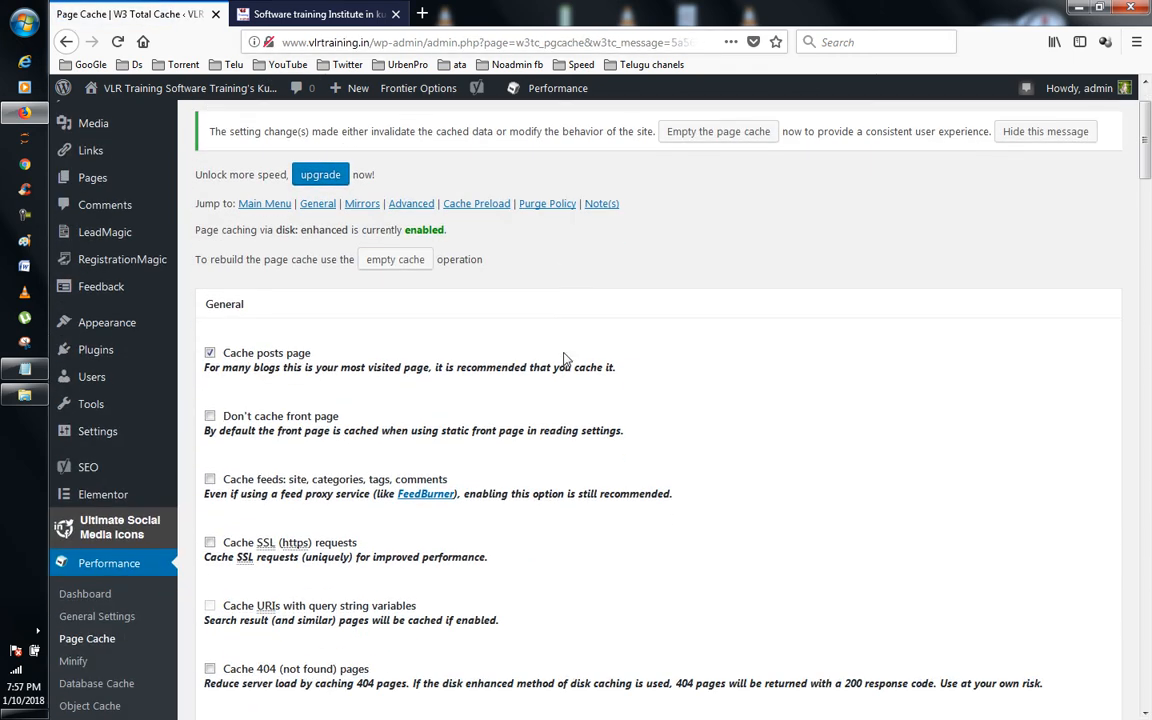
pyautogui.scroll(-4, 433, 340)
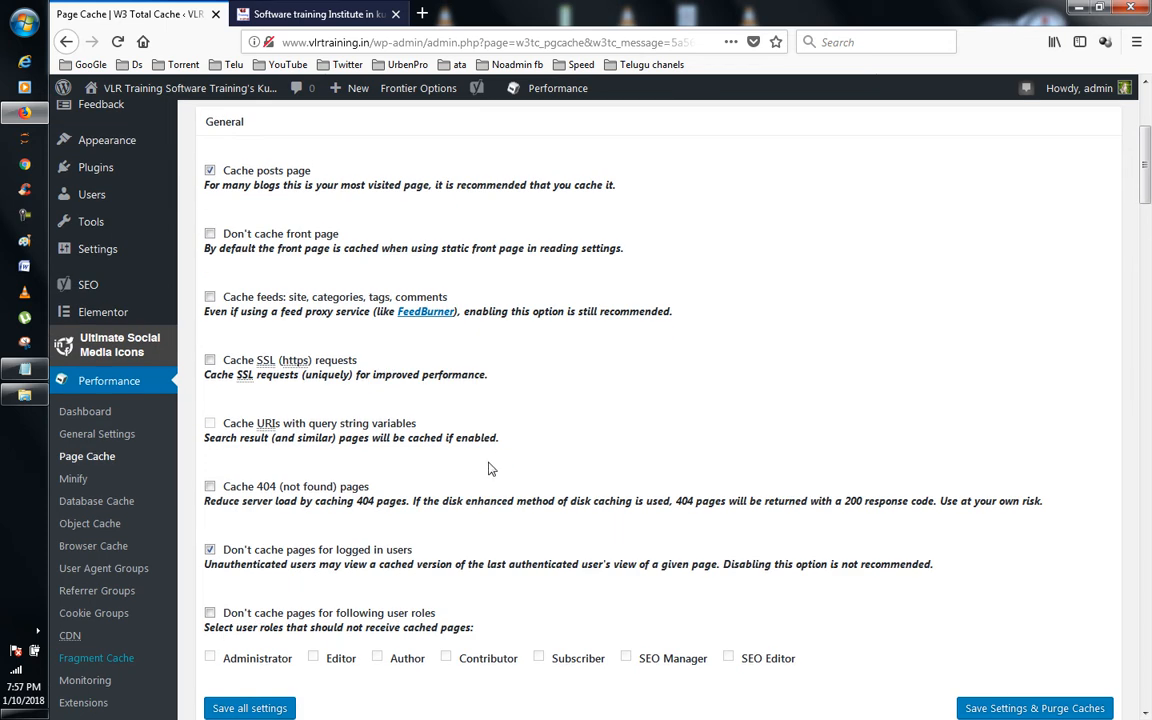
pyautogui.click(97, 546)
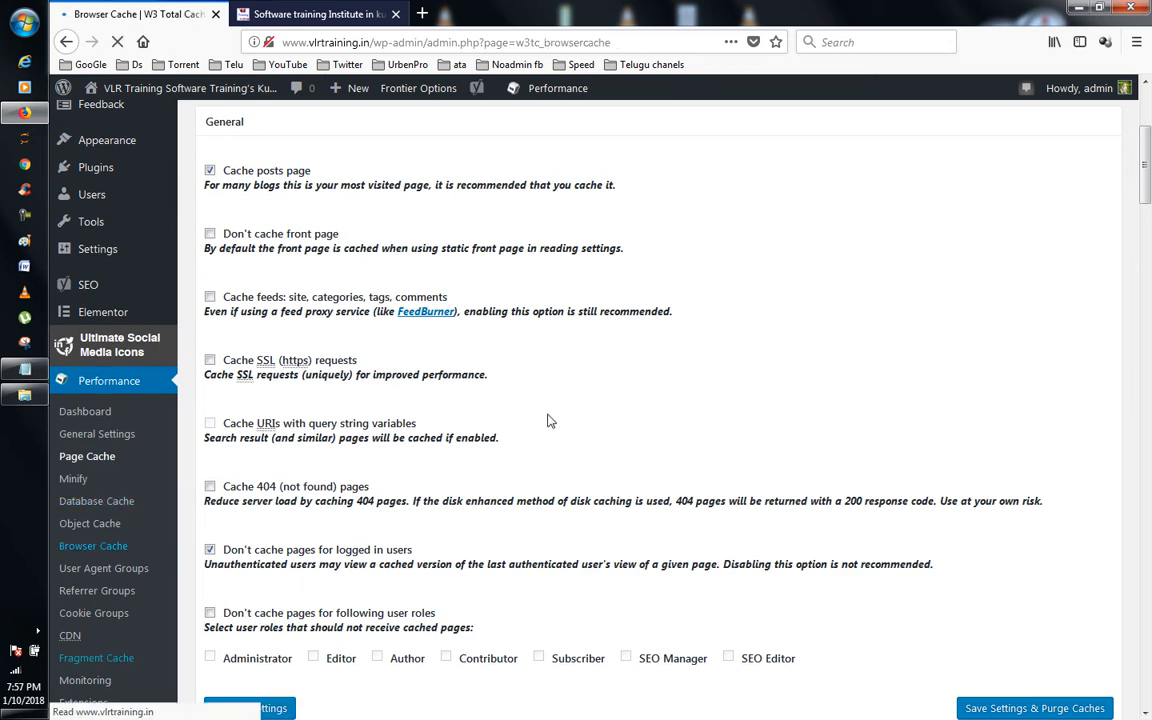
pyautogui.scroll(-4, 548, 421)
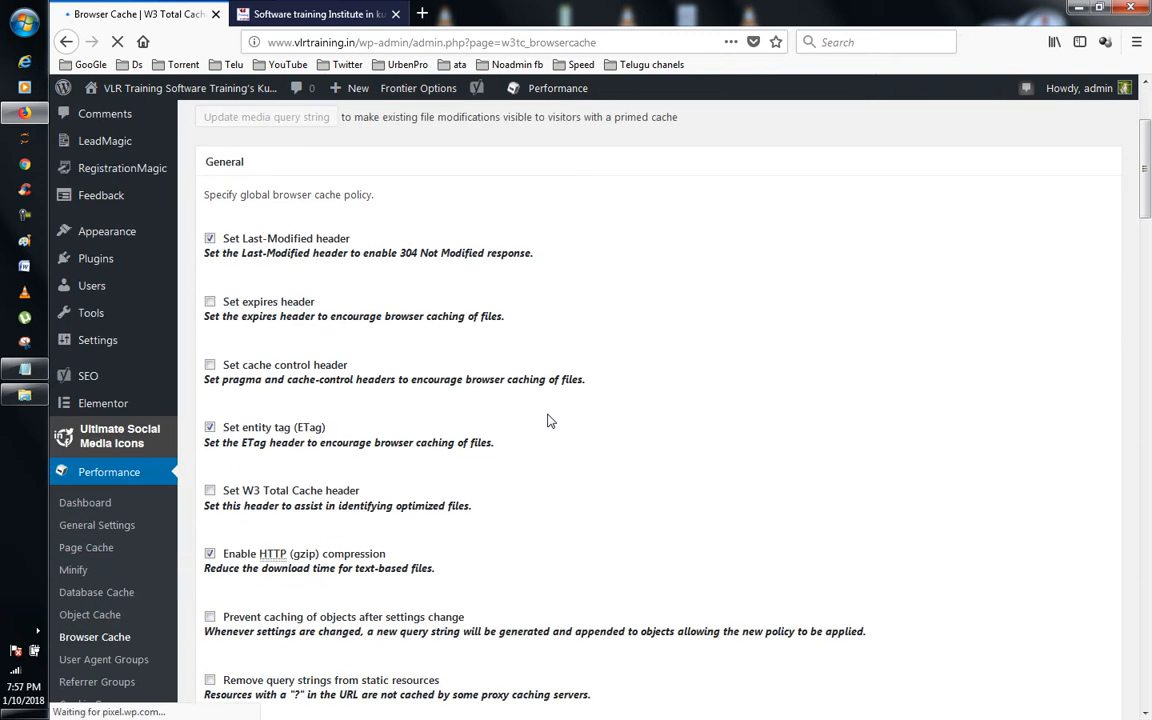
pyautogui.click(210, 303)
pyautogui.click(210, 365)
pyautogui.scroll(-3, 213, 345)
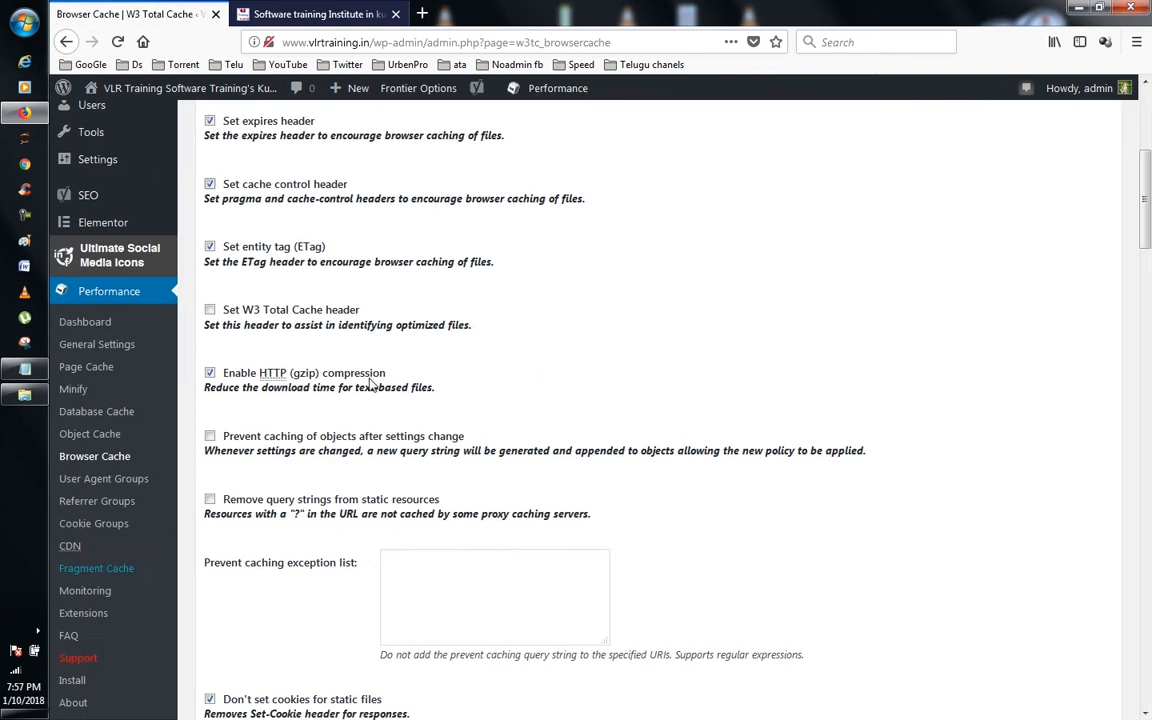
pyautogui.click(210, 310)
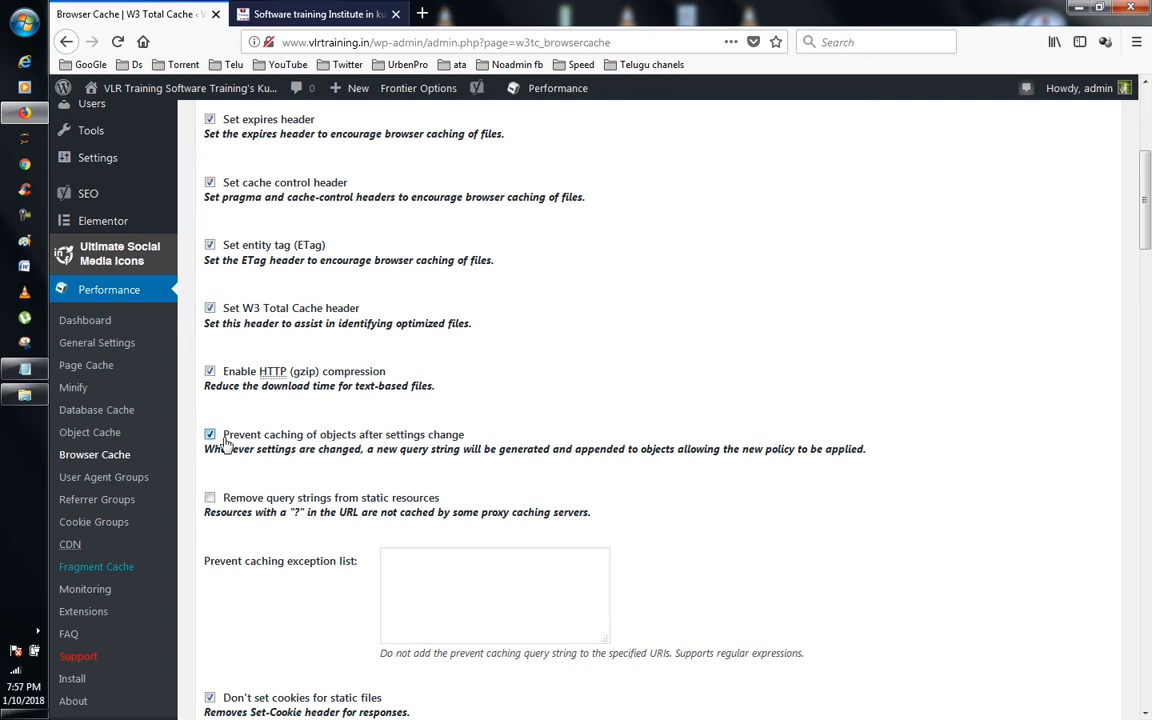
pyautogui.click(211, 500)
# - Review the remaining general Browser Cache options, including cookies and 404 error handling, and save all settings
pyautogui.scroll(-5, 393, 490)
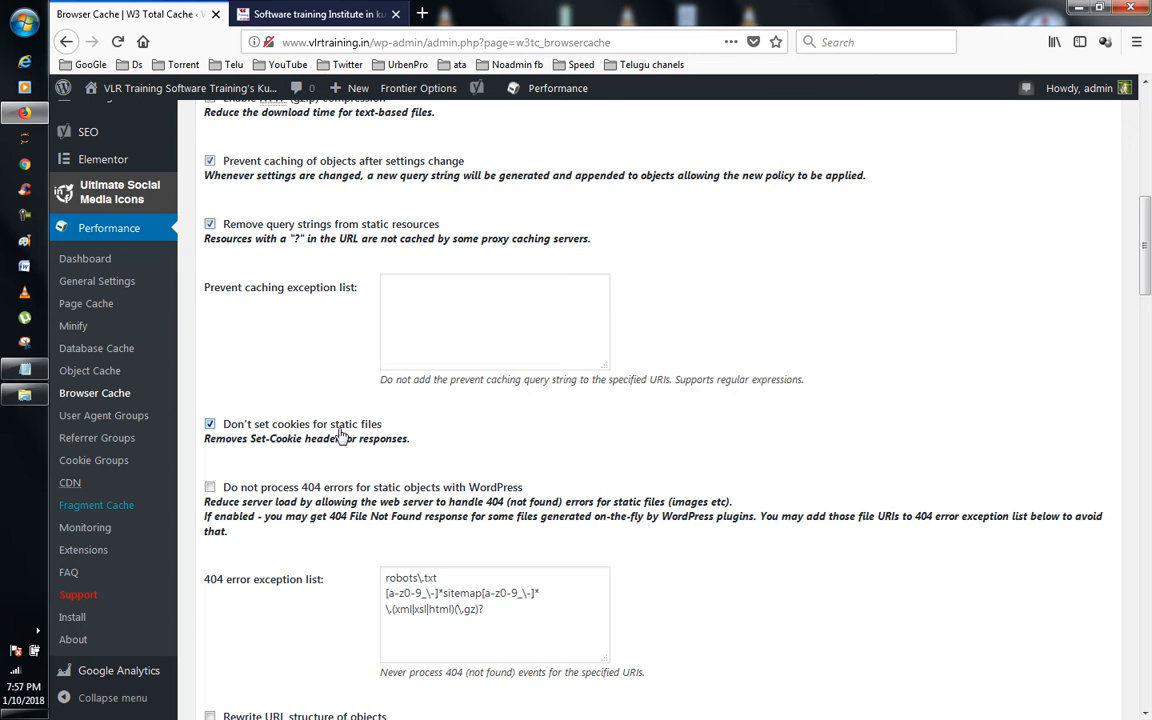
pyautogui.scroll(-3, 407, 436)
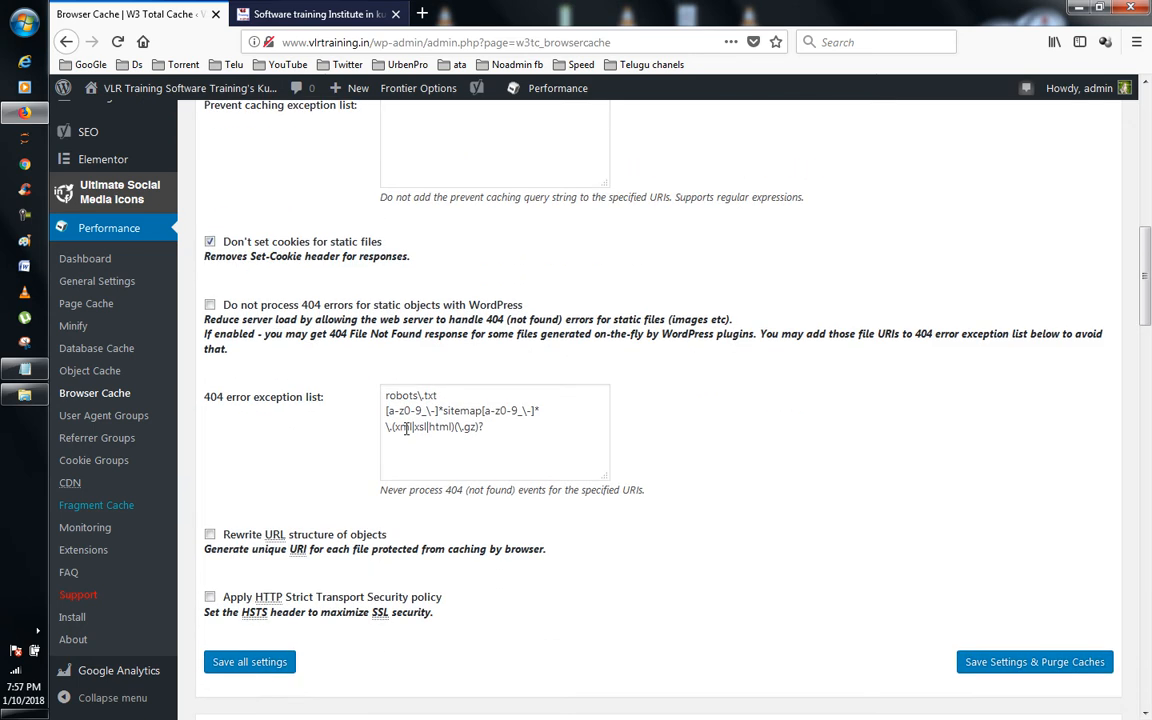
pyautogui.scroll(2, 406, 428)
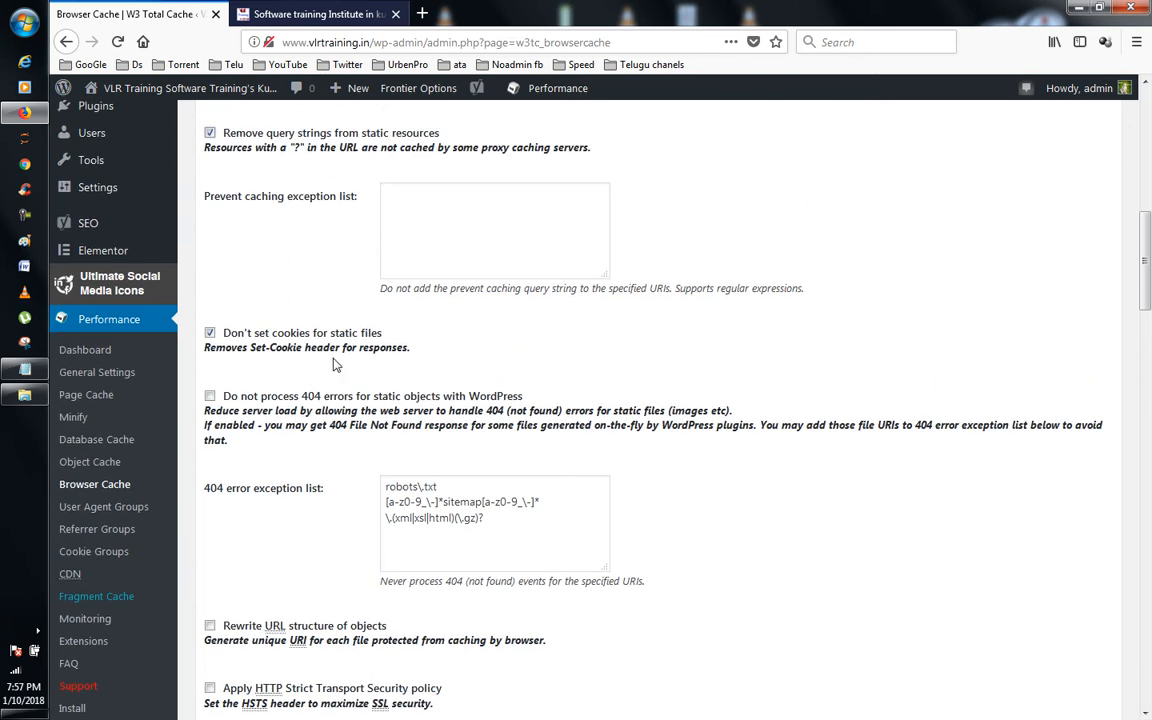
pyautogui.scroll(5, 335, 365)
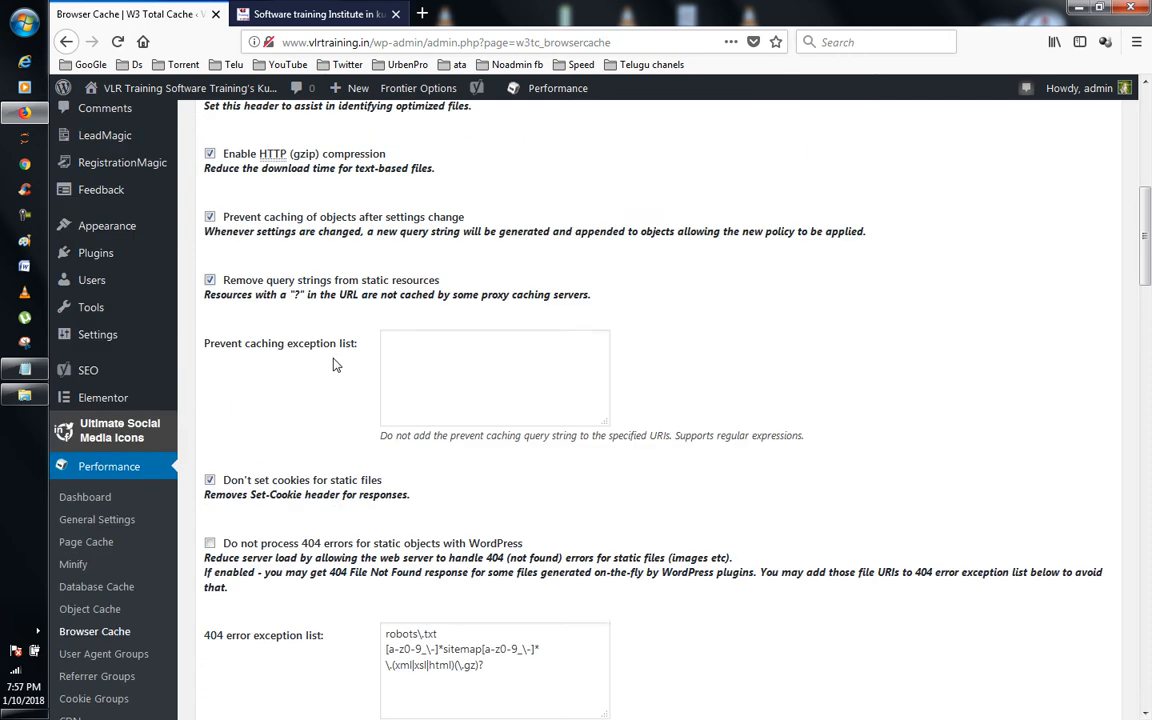
pyautogui.scroll(-2, 334, 358)
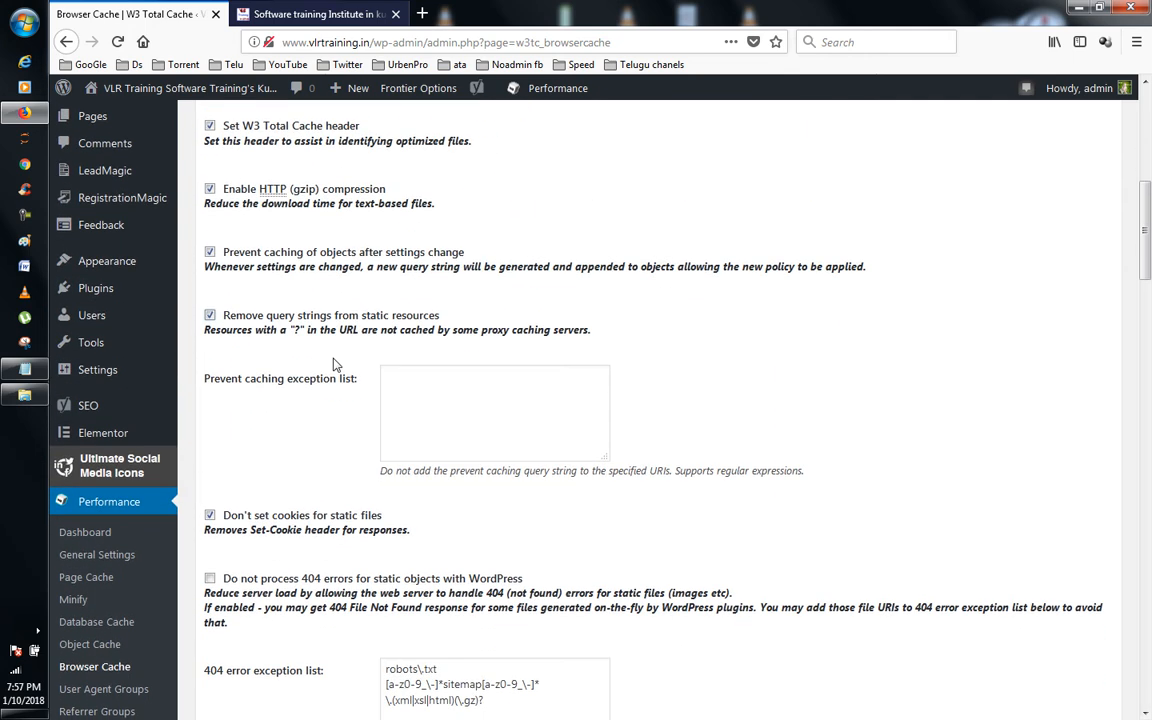
pyautogui.scroll(-5, 335, 365)
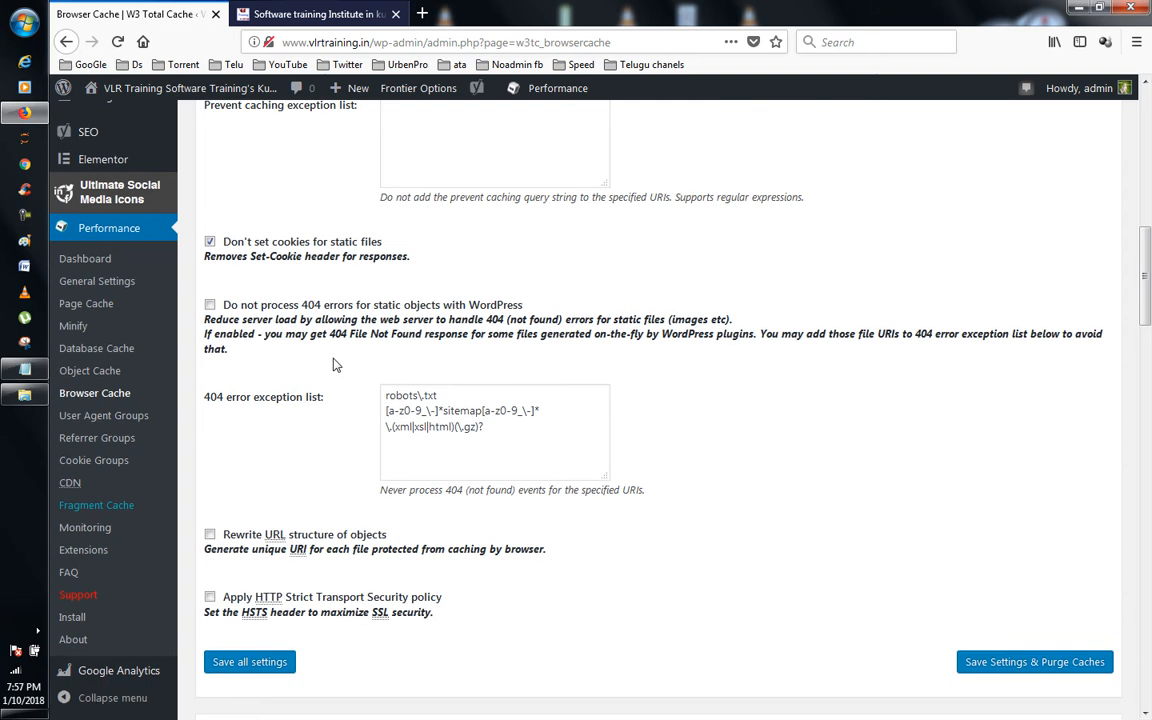
pyautogui.scroll(-5, 335, 365)
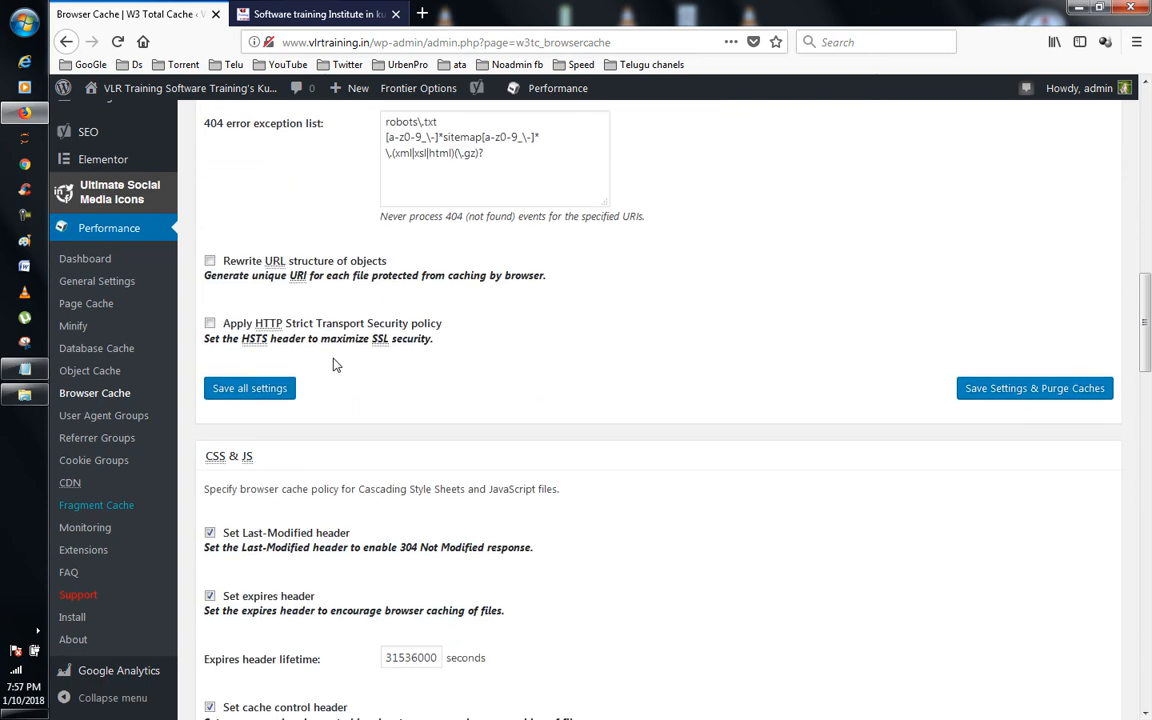
pyautogui.scroll(-2, 335, 365)
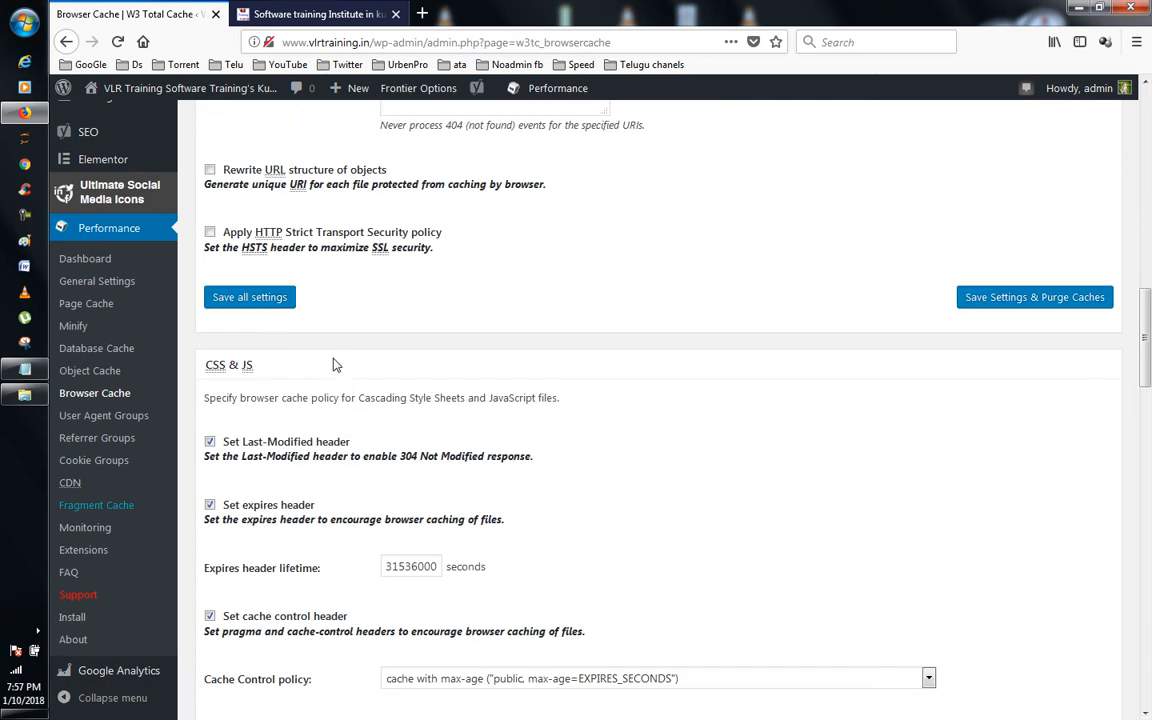
pyautogui.click(242, 298)
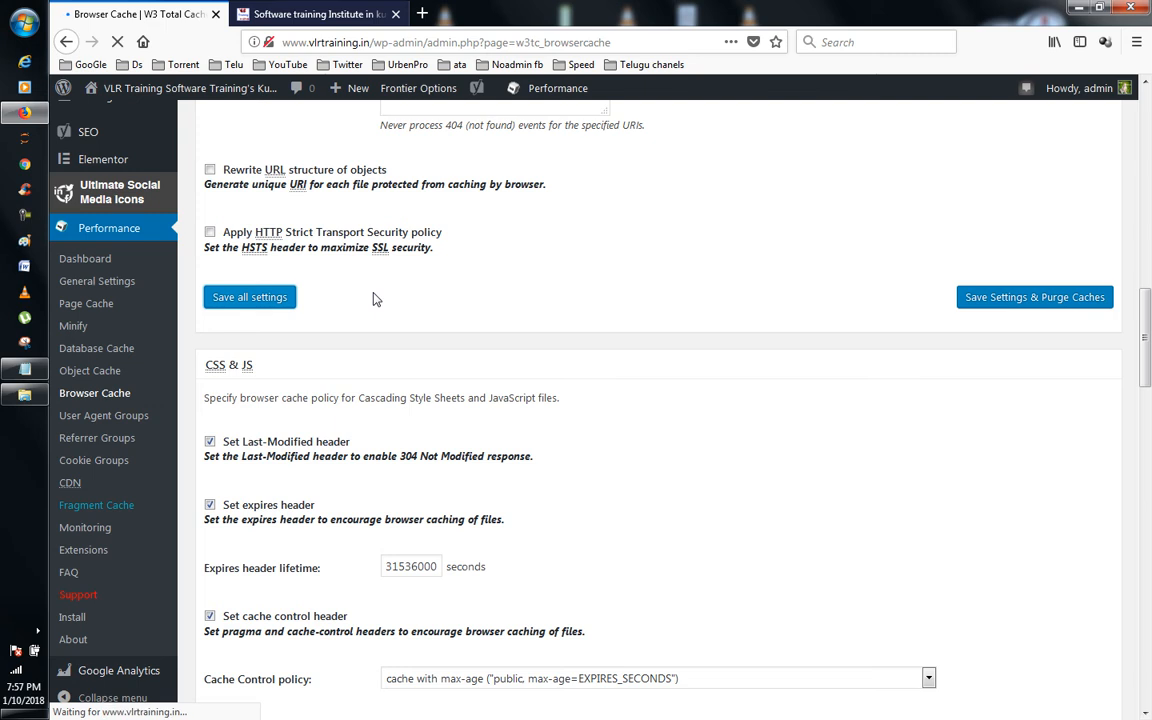
# - Examine the saved Browser Cache options in the general, CSS & JS, HTML & XML and following sections
pyautogui.scroll(-5, 561, 434)
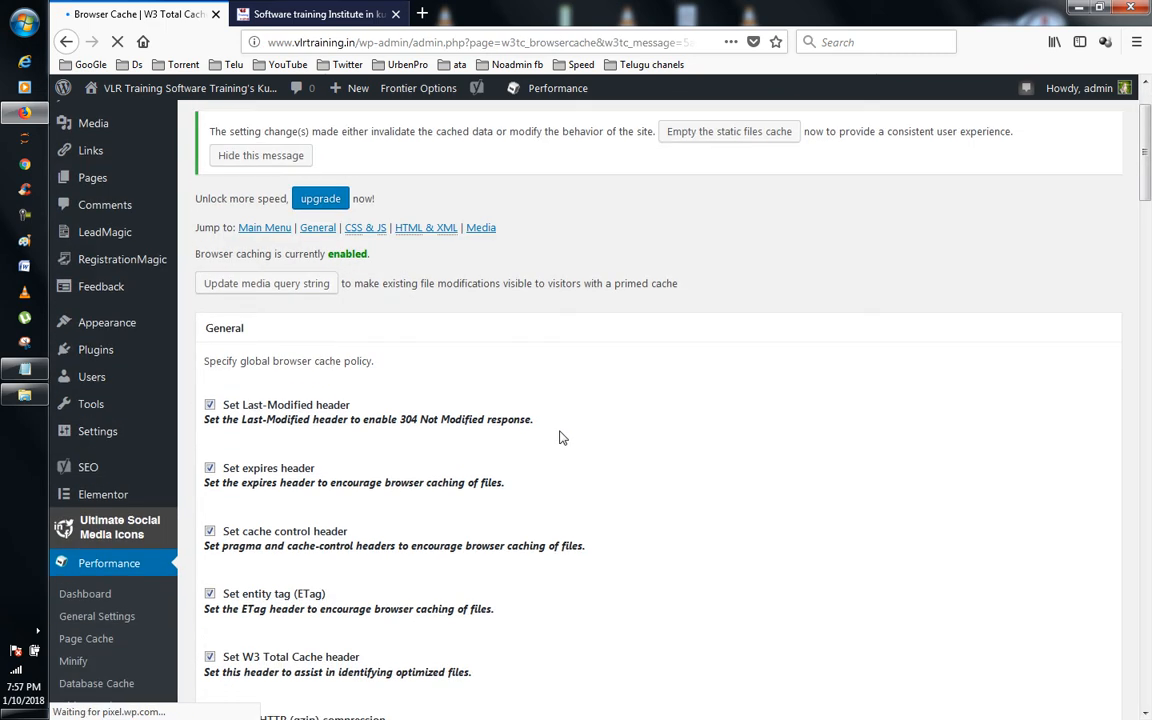
pyautogui.scroll(-20, 561, 434)
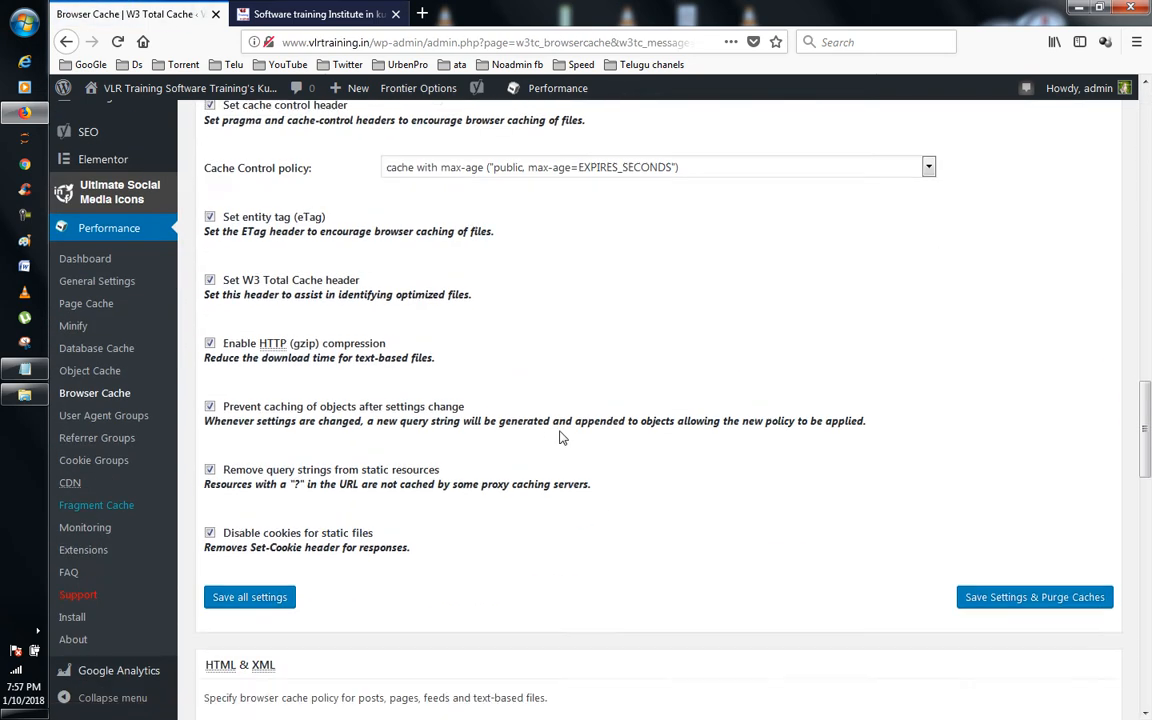
pyautogui.scroll(-15, 561, 437)
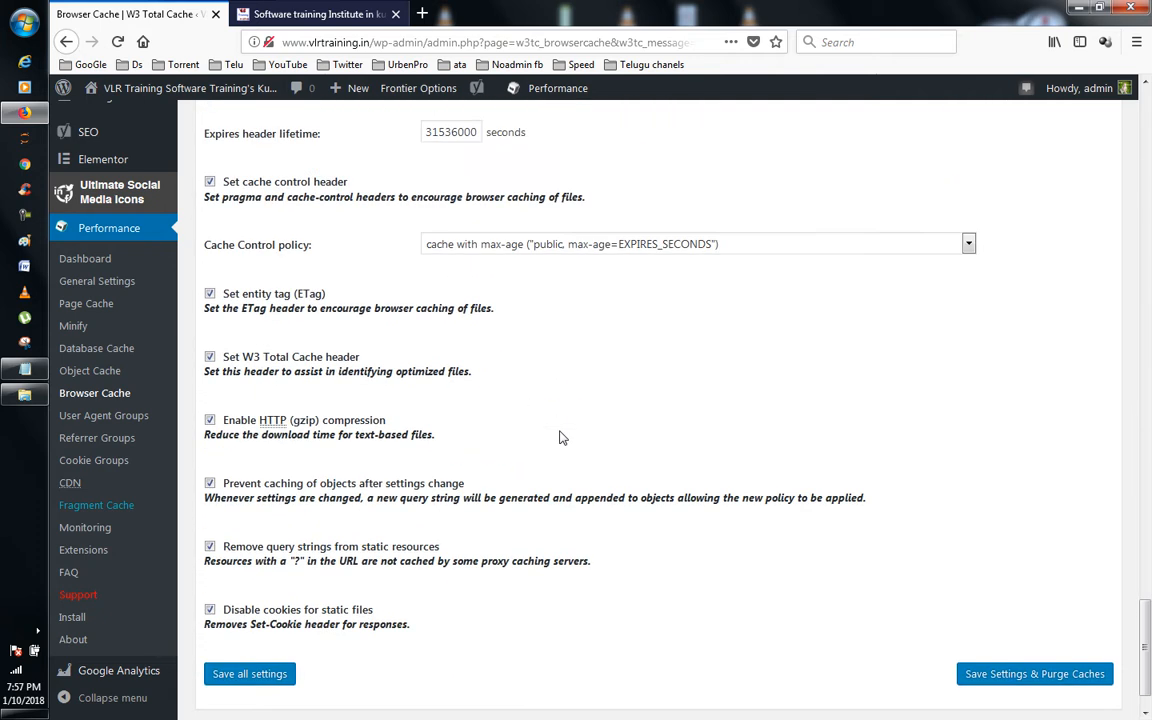
# - Save the Browser Cache settings with all caches purged, and update the media query string
pyautogui.scroll(15, 561, 437)
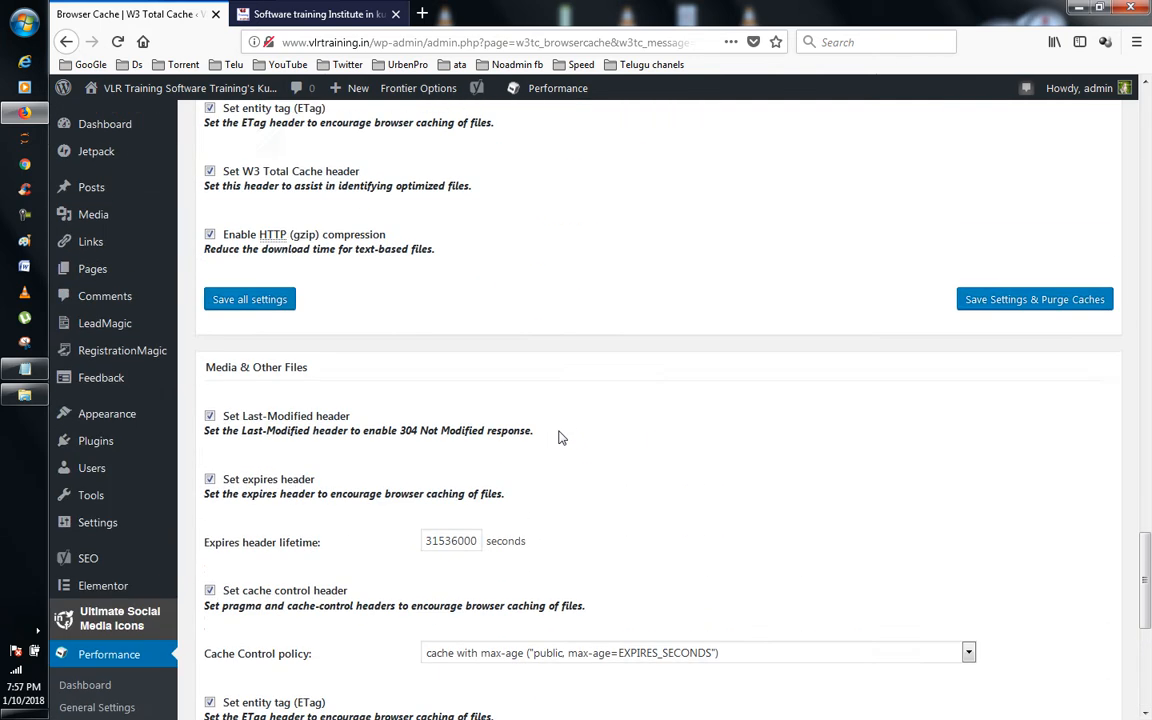
pyautogui.scroll(5, 463, 360)
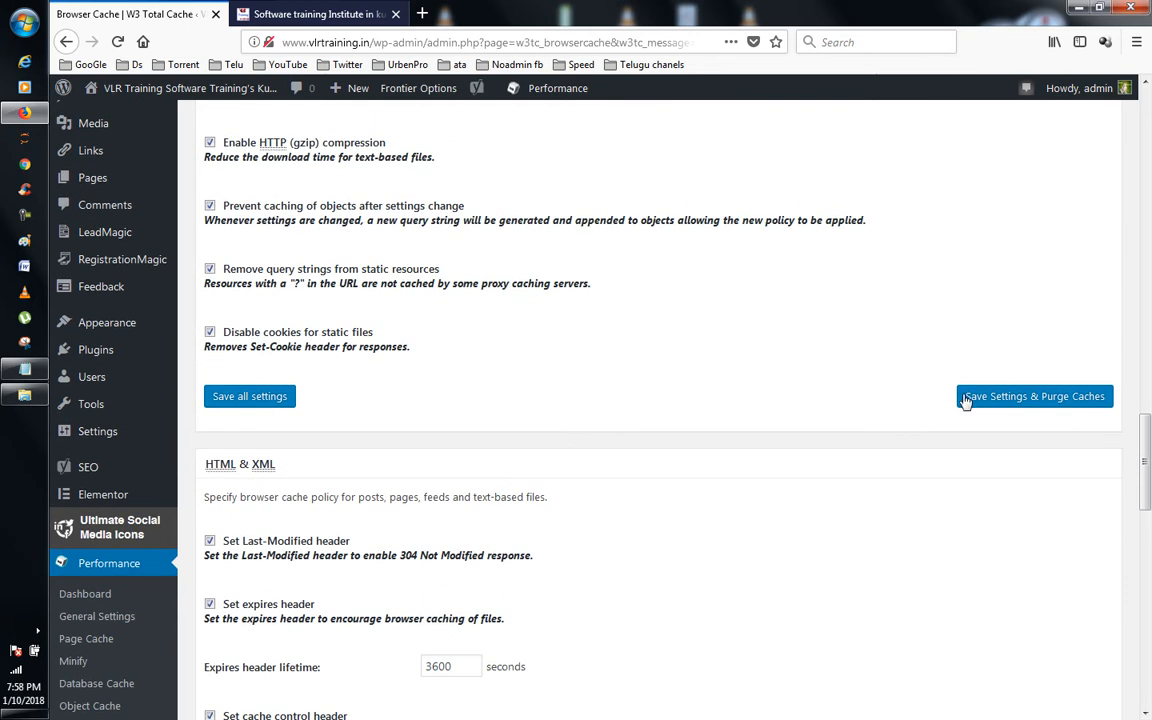
pyautogui.click(983, 397)
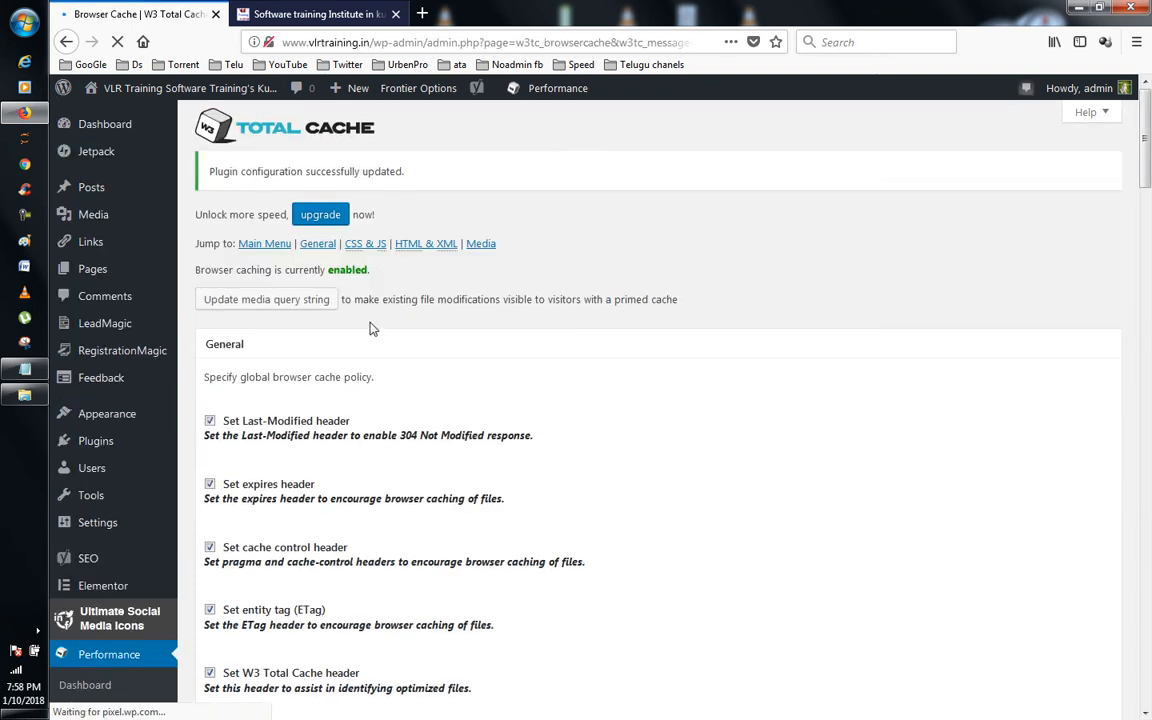
pyautogui.click(261, 308)
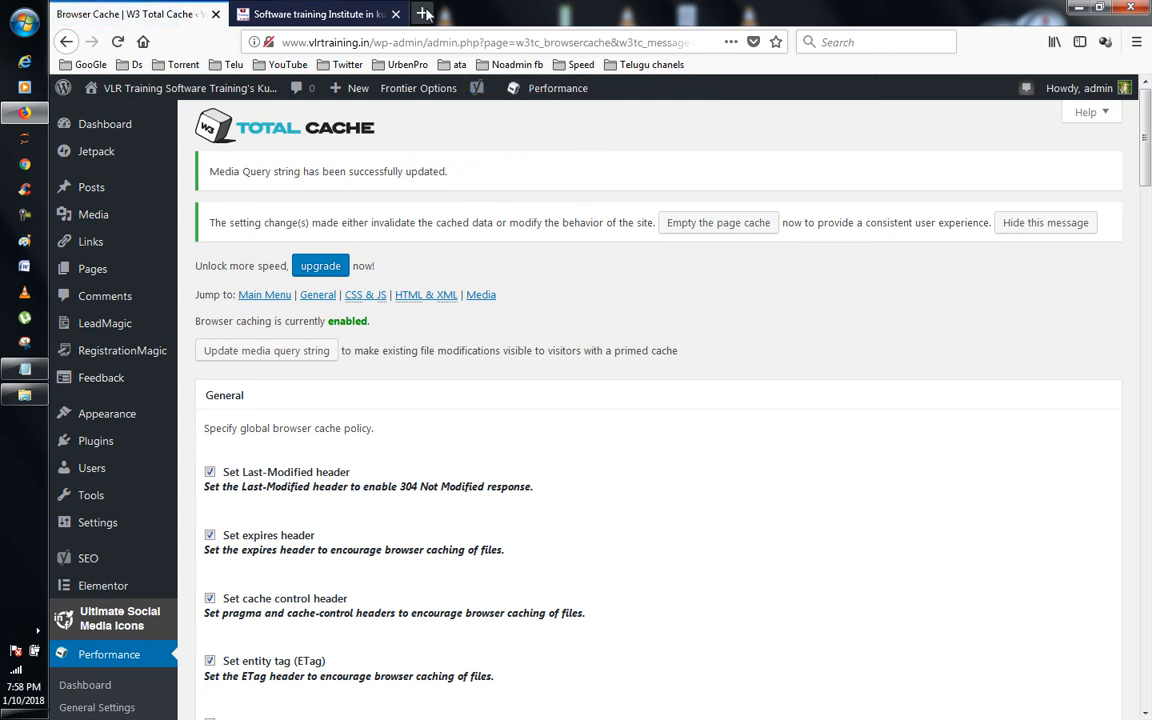
# - Reload the site's home page, look through its content, and check the Performance score in the admin bar
pyautogui.click(310, 14)
pyautogui.click(618, 198)
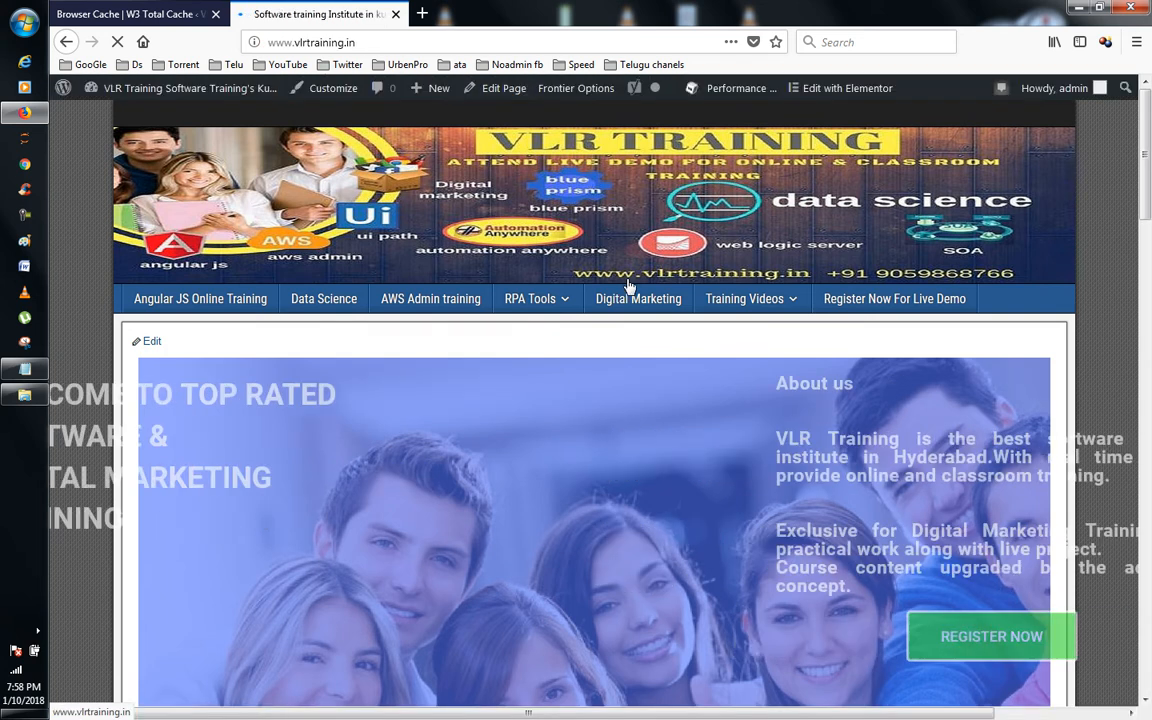
pyautogui.scroll(-2, 628, 287)
pyautogui.scroll(-15, 628, 287)
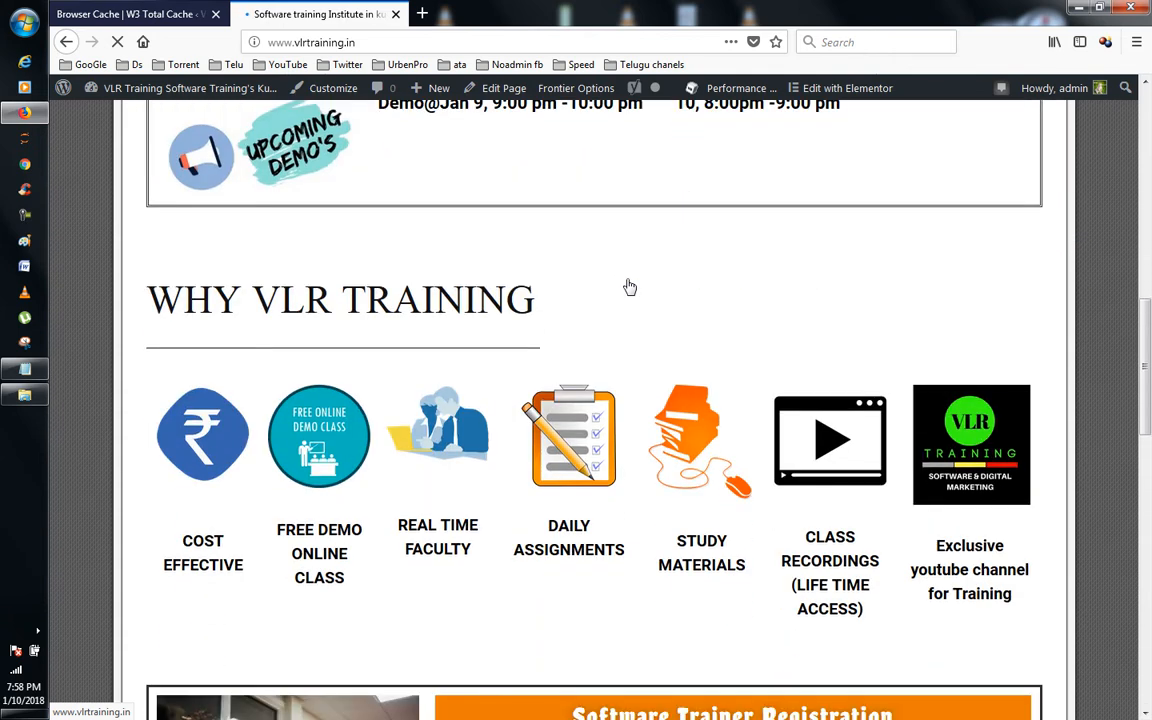
pyautogui.scroll(-3, 606, 314)
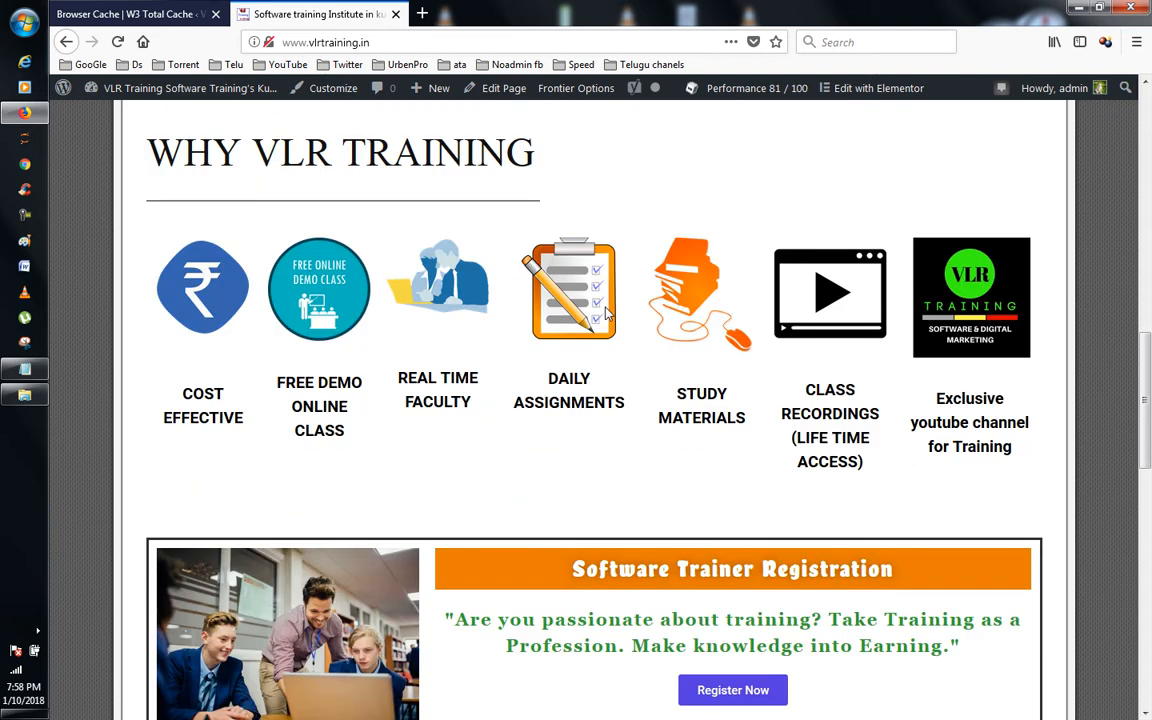
pyautogui.scroll(-15, 606, 314)
pyautogui.scroll(8, 606, 314)
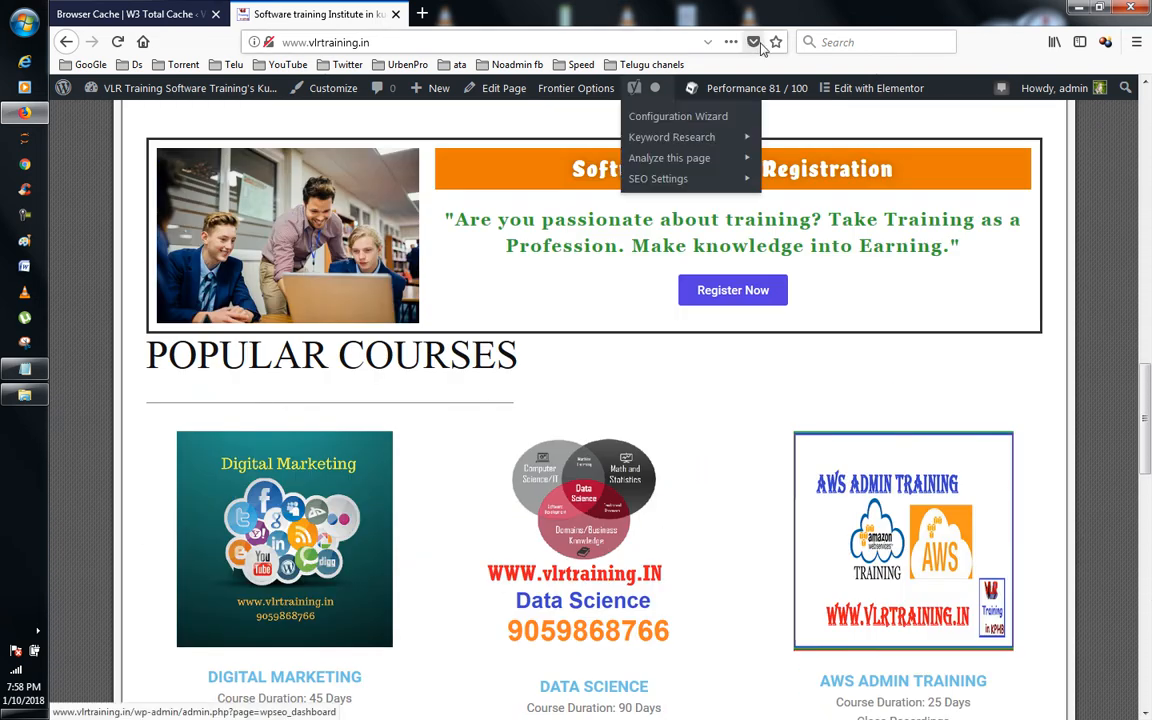
pyautogui.moveTo(758, 88)
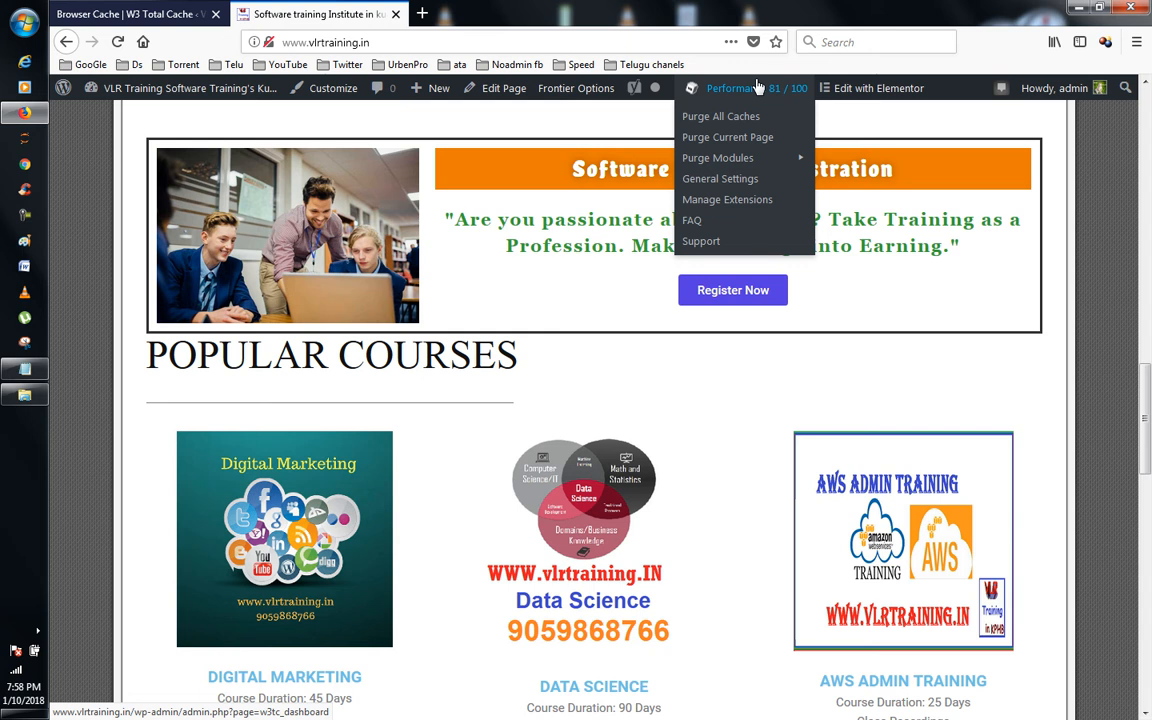
# - Go back to the W3 Total Cache General Settings and try to enable Minify with the Do It For Me option
pyautogui.click(146, 17)
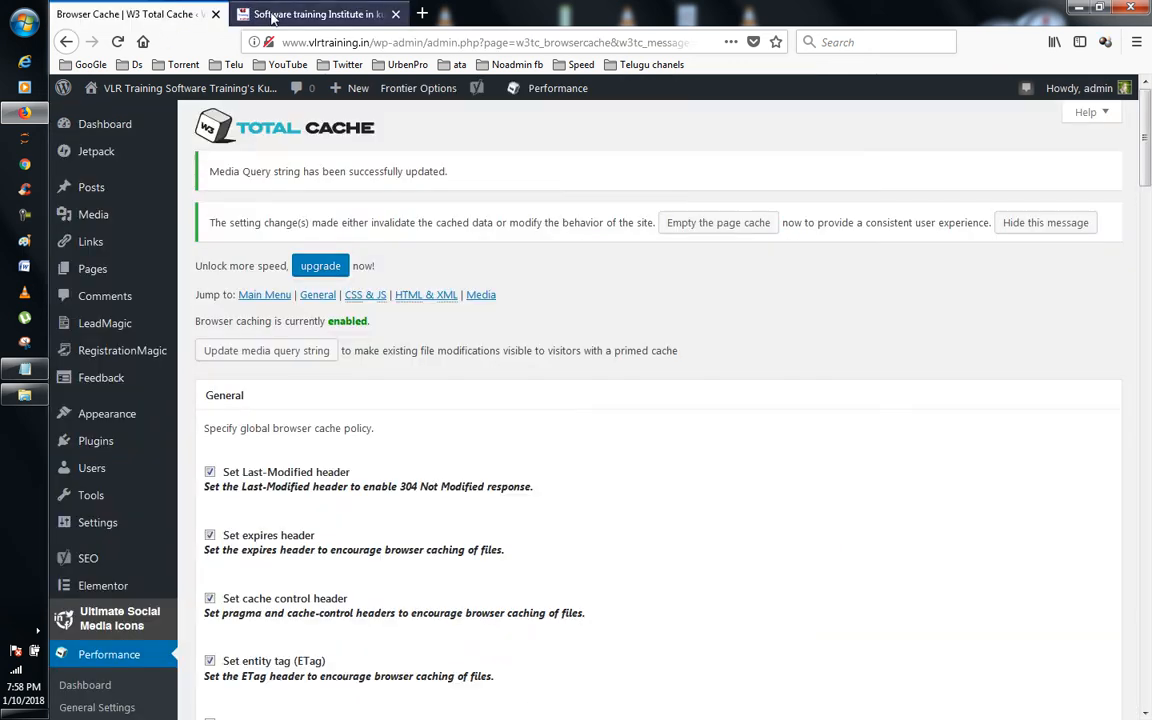
pyautogui.scroll(-5, 705, 508)
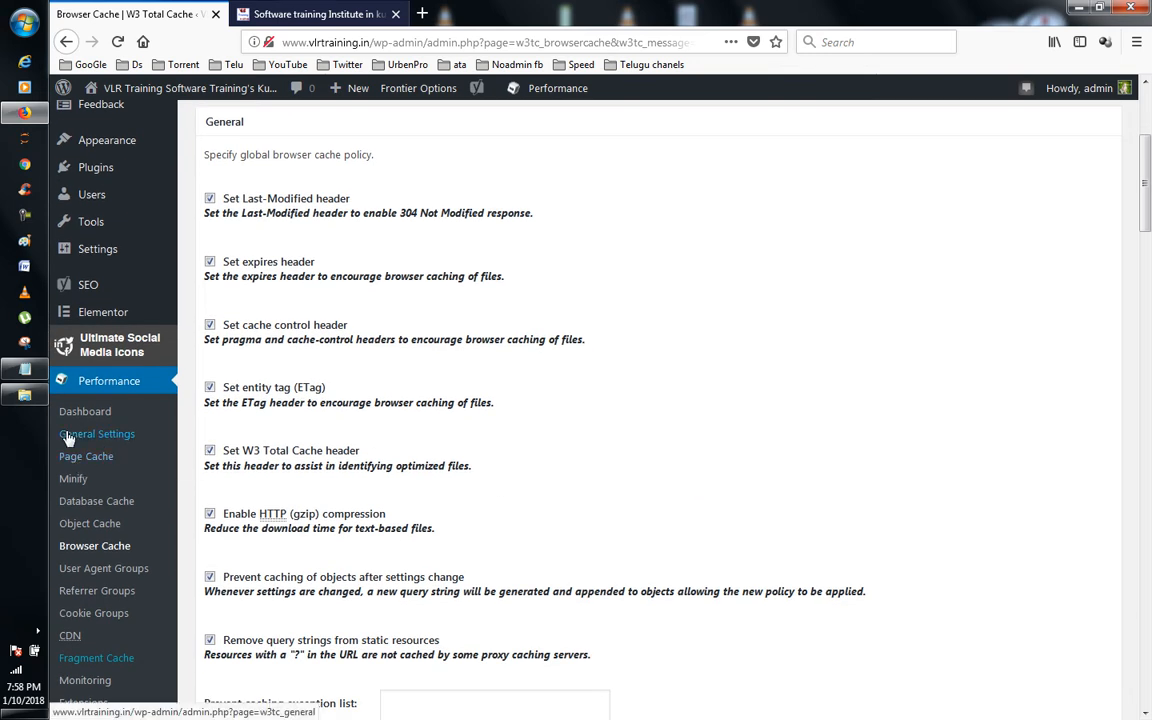
pyautogui.click(80, 412)
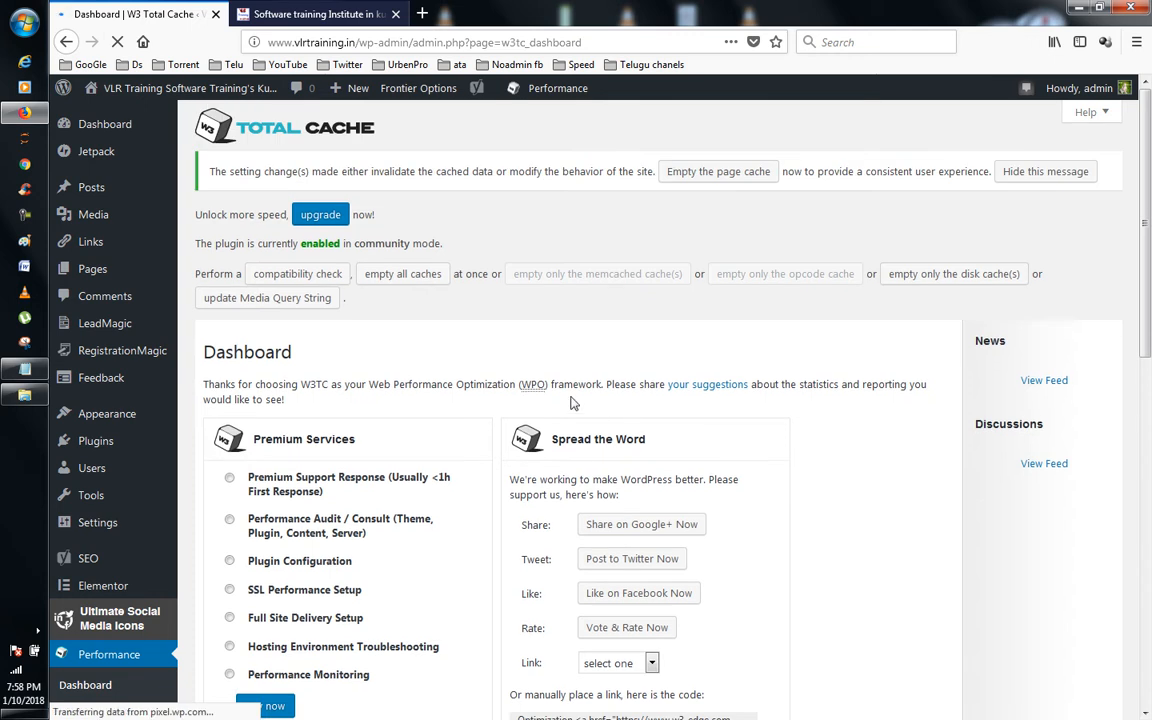
pyautogui.scroll(-2, 290, 420)
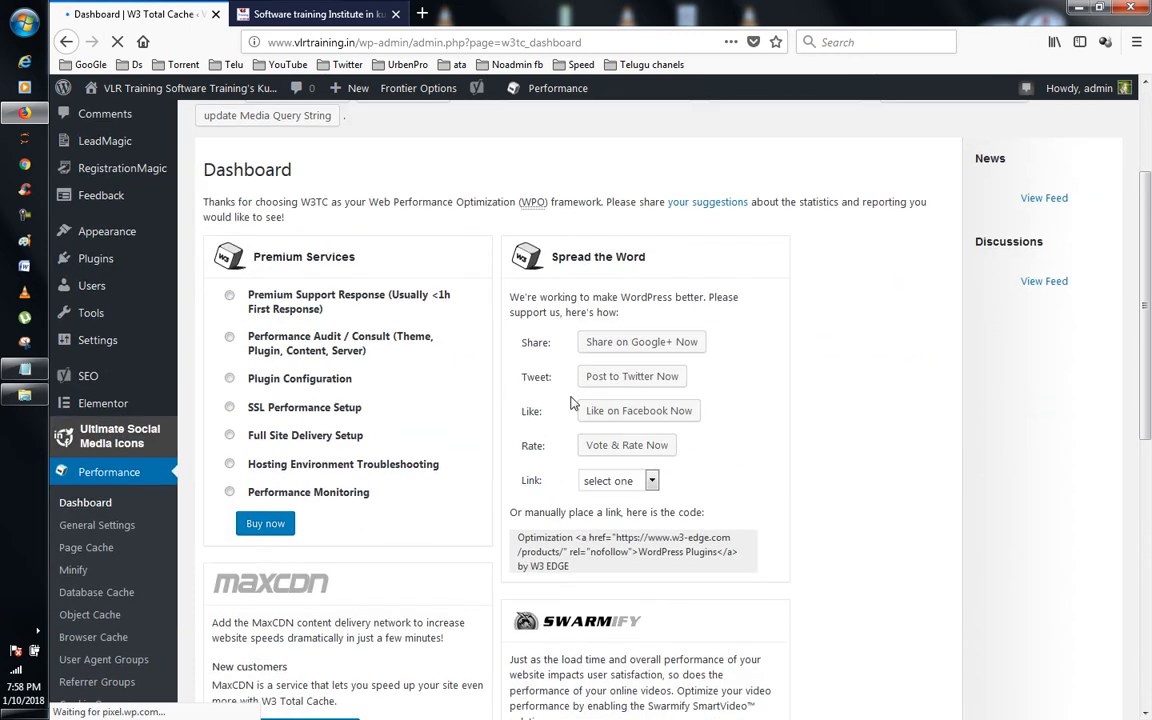
pyautogui.click(95, 525)
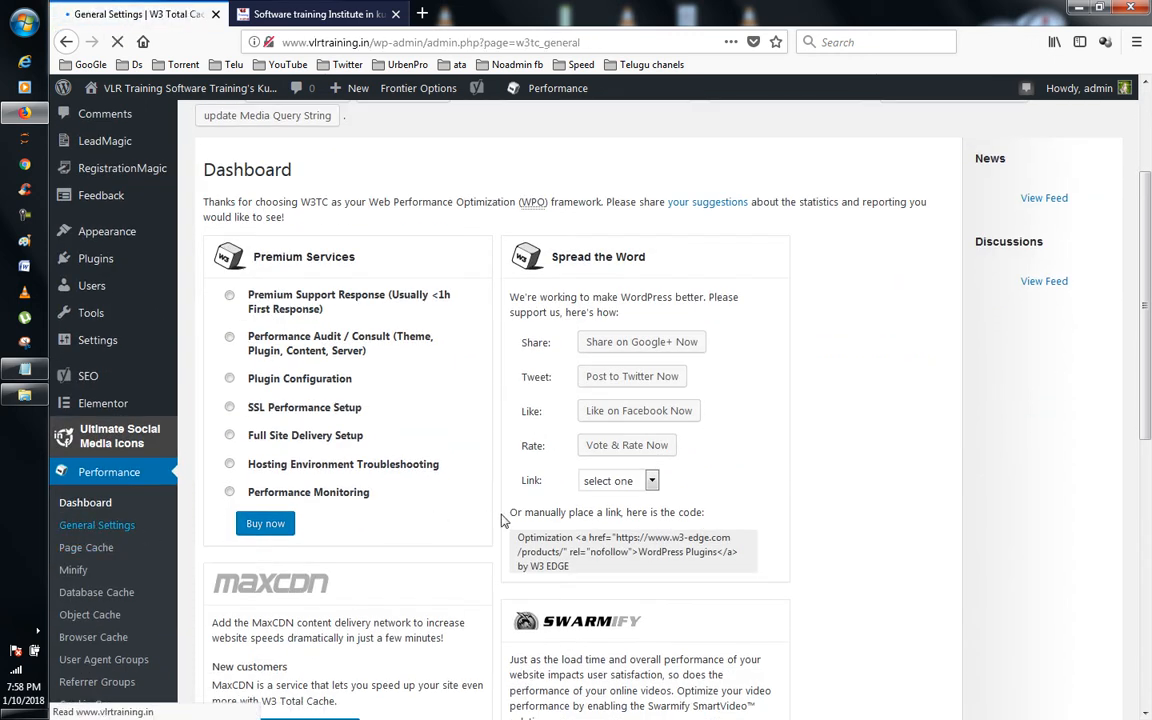
pyautogui.scroll(-5, 503, 520)
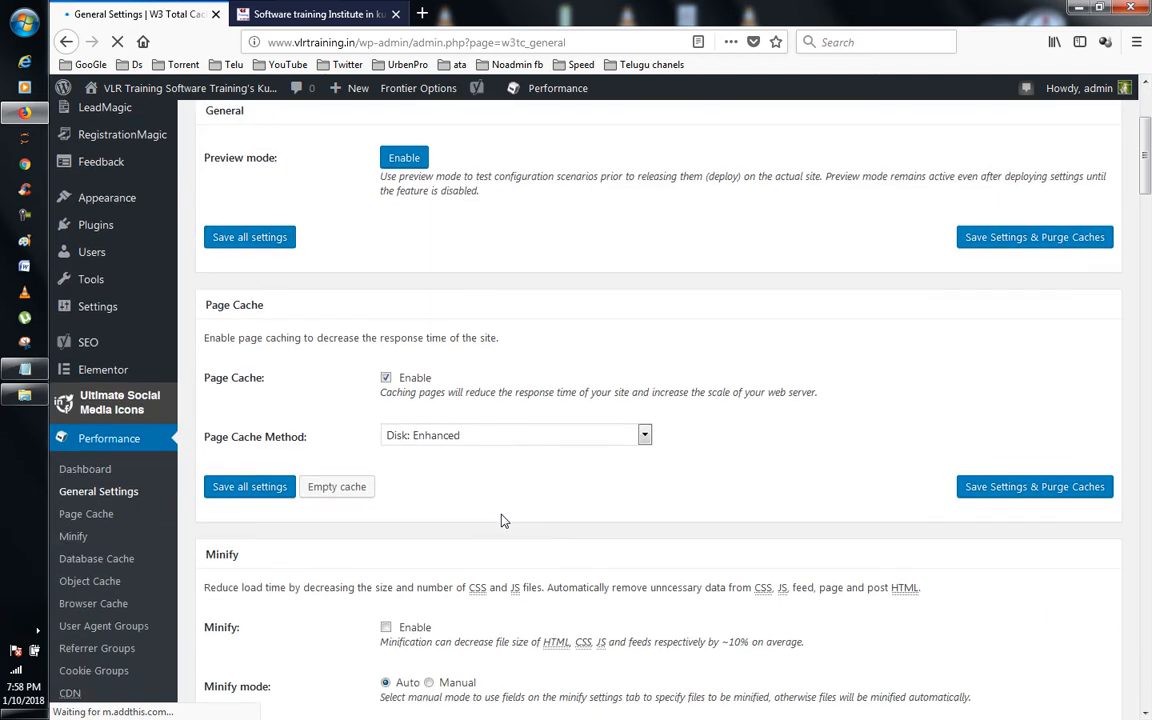
pyautogui.click(385, 481)
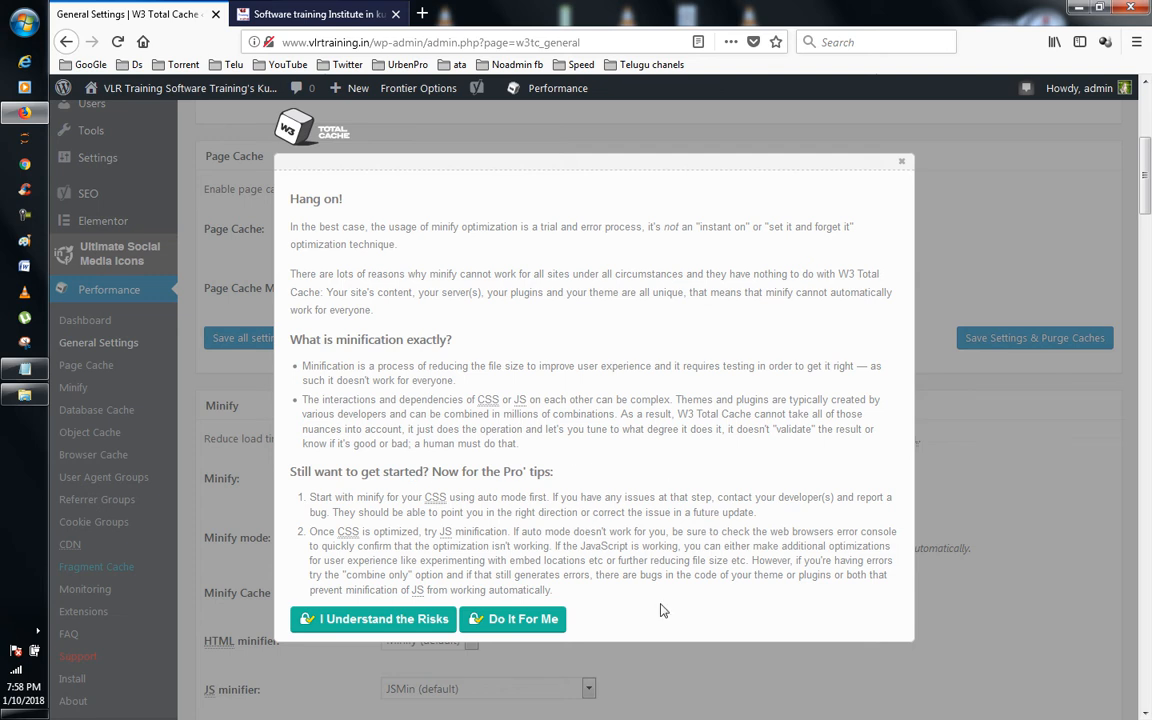
pyautogui.click(549, 627)
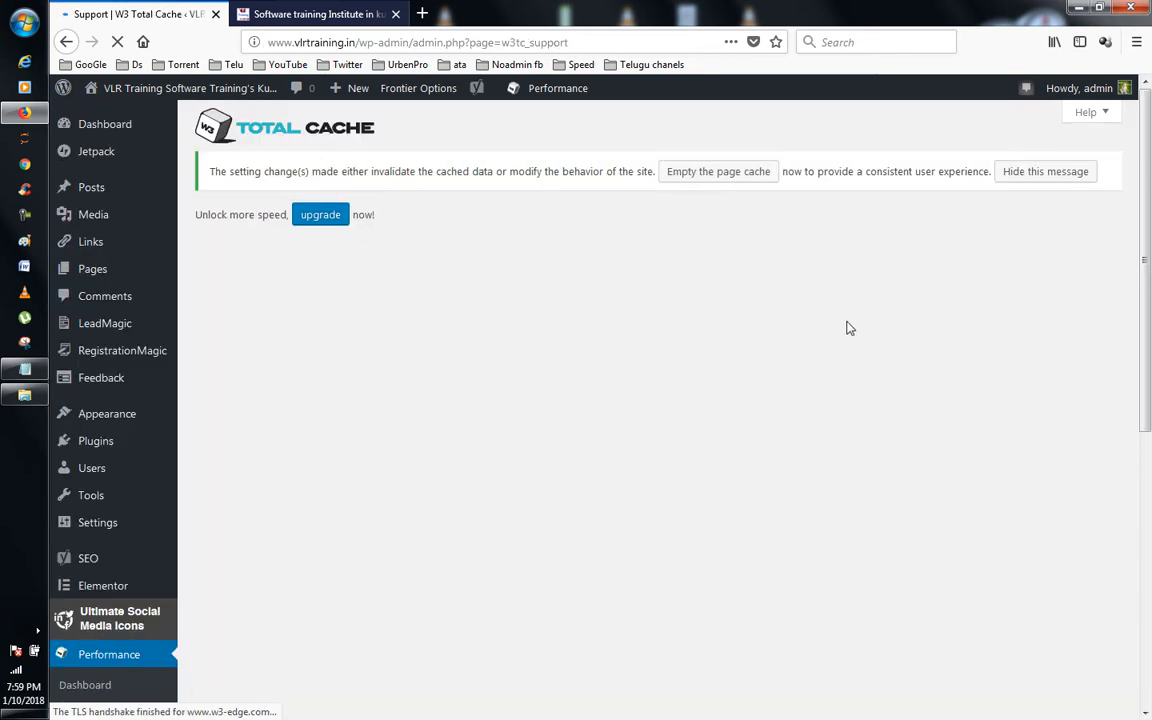
# - Empty the page cache, and enable Minify in the General Settings by accepting the I Understand the Risks option
pyautogui.click(757, 174)
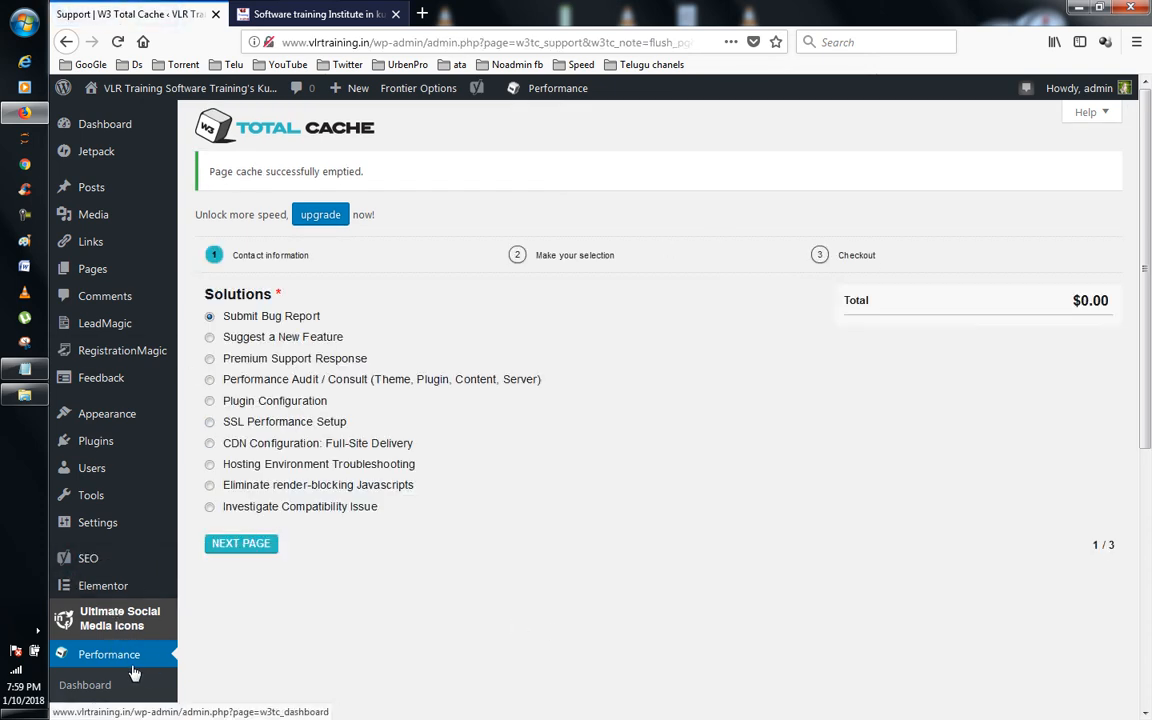
pyautogui.scroll(-3, 127, 673)
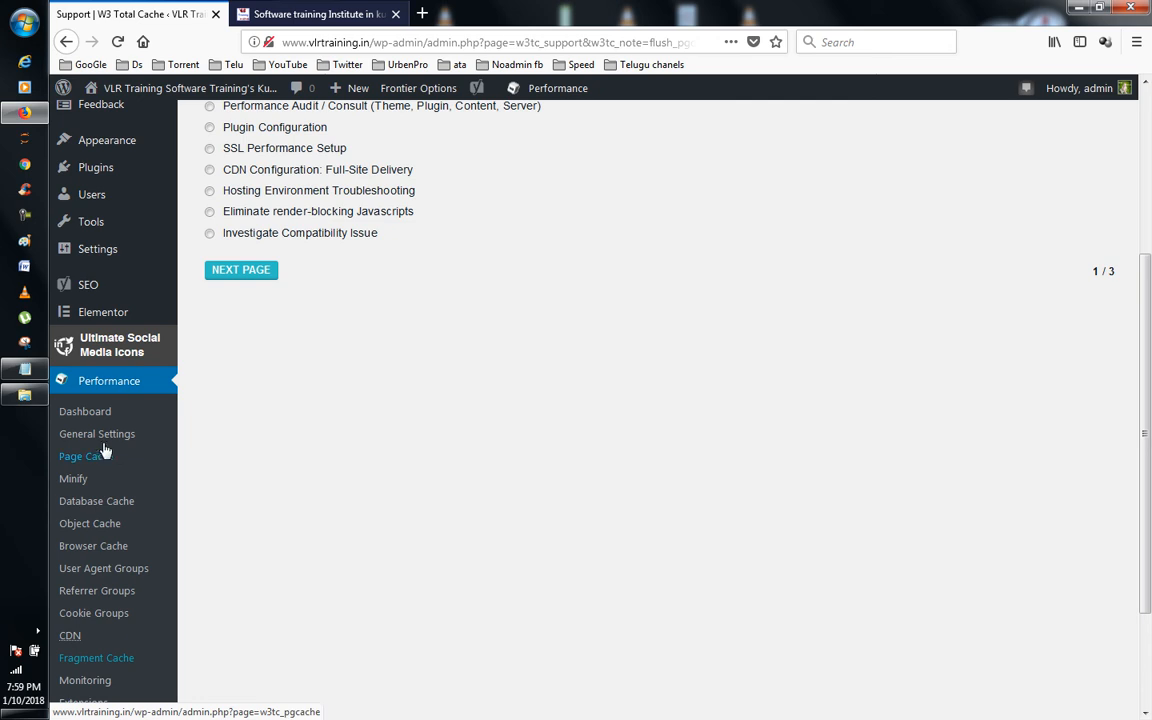
pyautogui.click(90, 432)
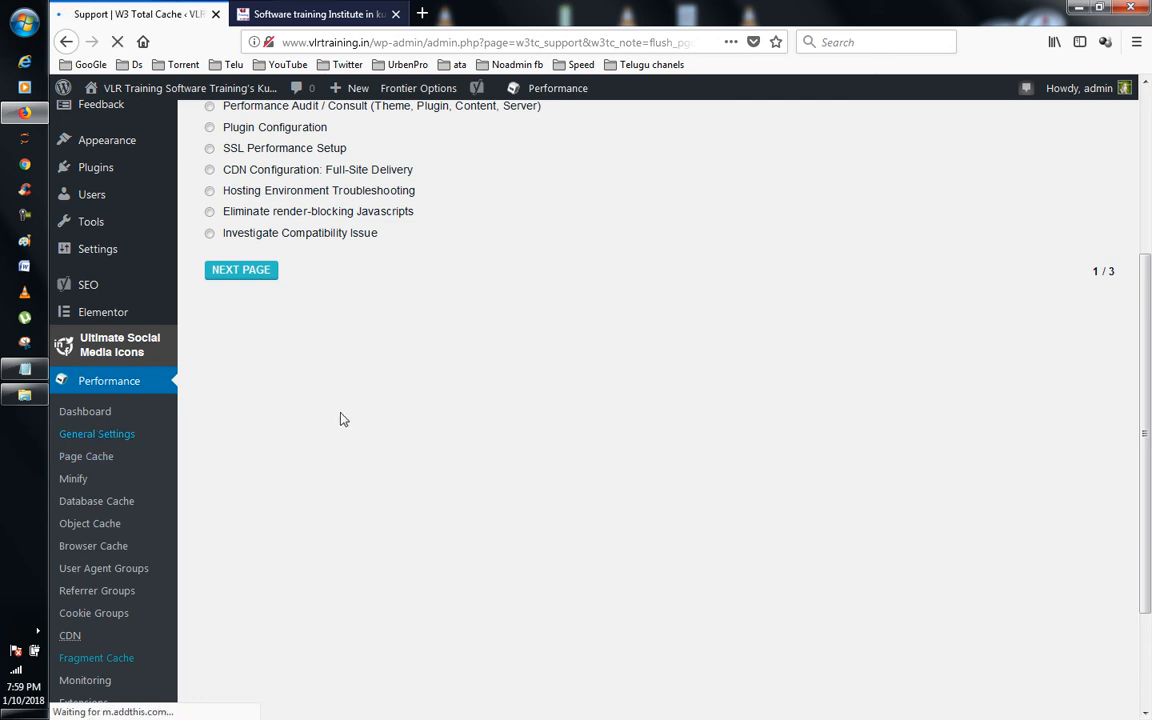
pyautogui.scroll(-2, 340, 415)
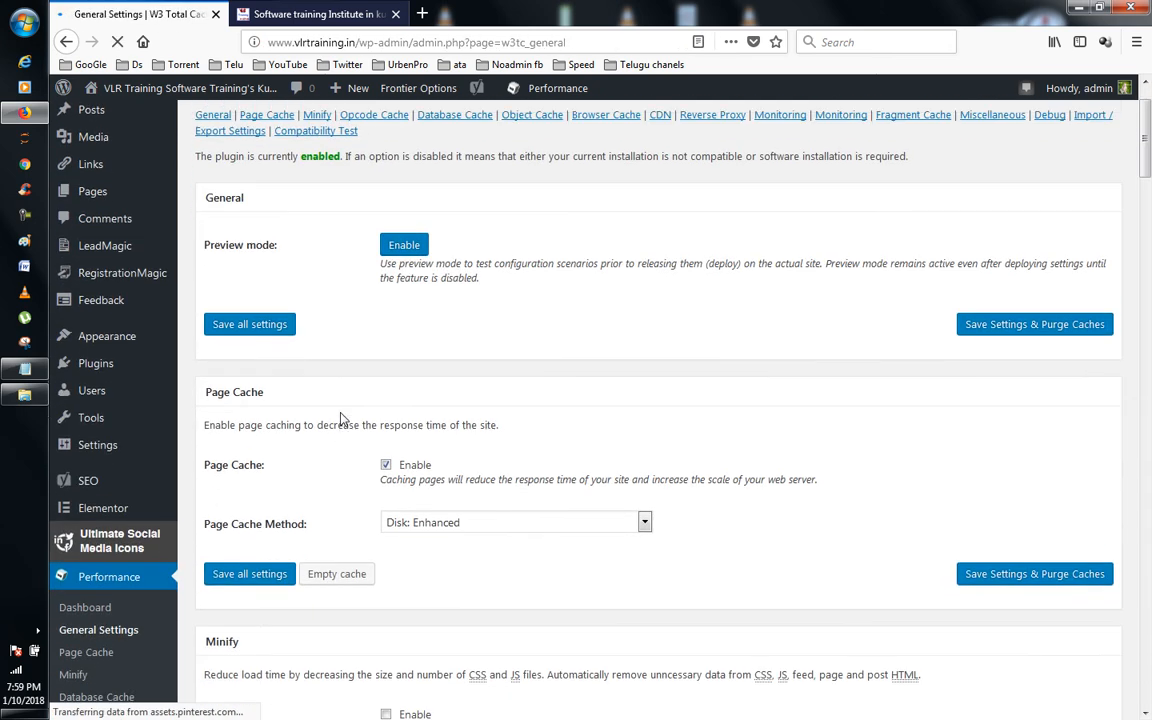
pyautogui.scroll(-3, 489, 416)
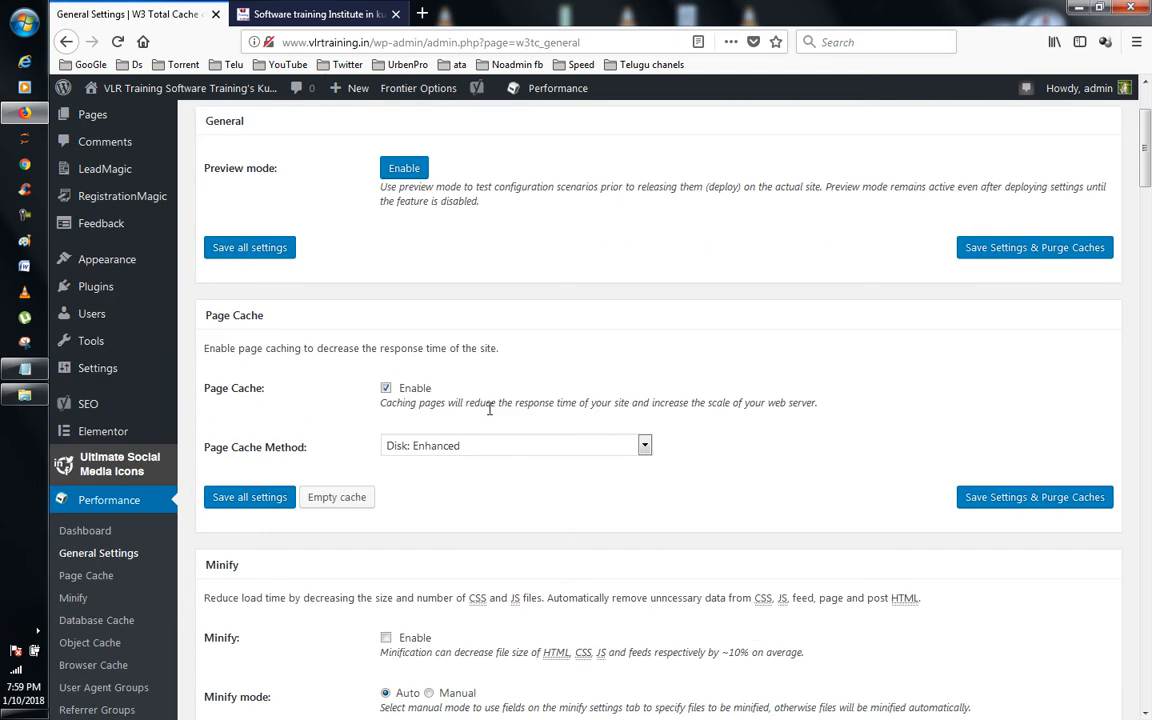
pyautogui.scroll(-2, 489, 416)
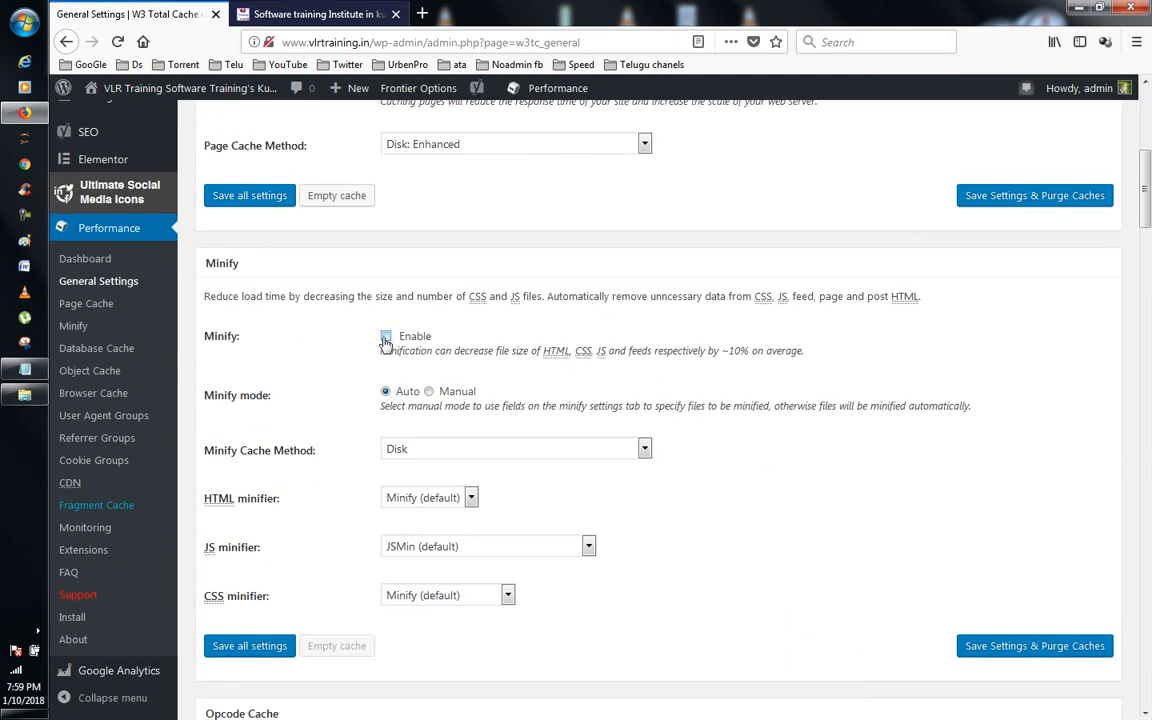
pyautogui.click(384, 337)
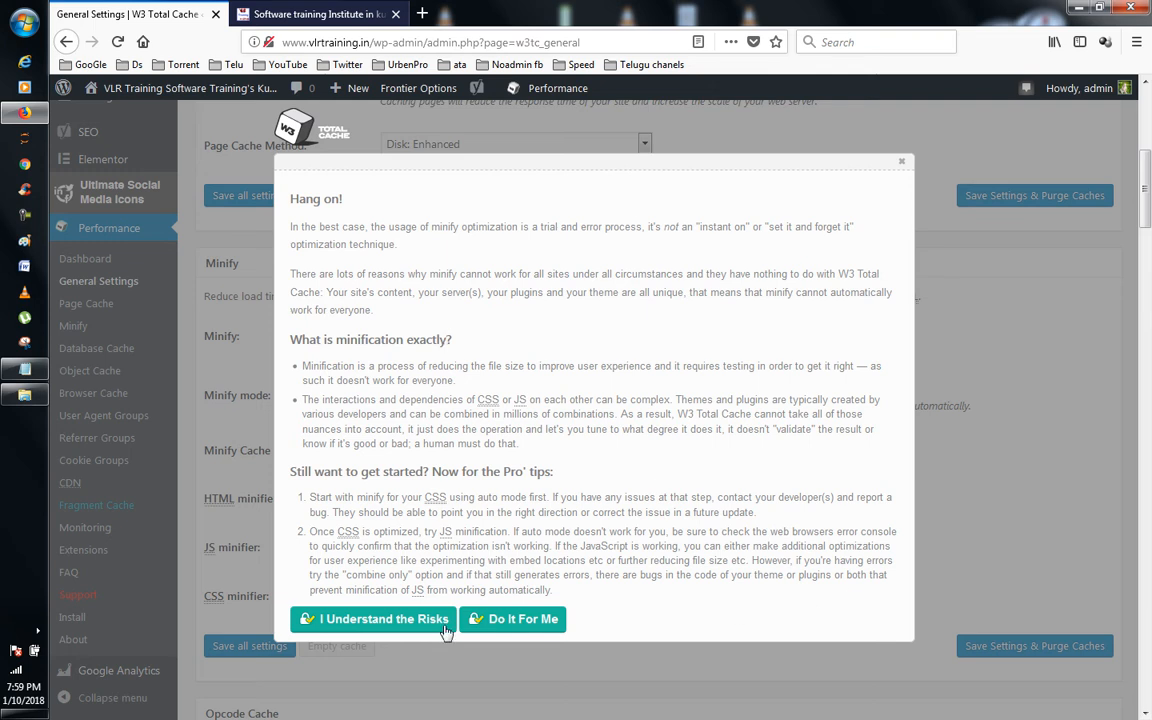
pyautogui.click(380, 621)
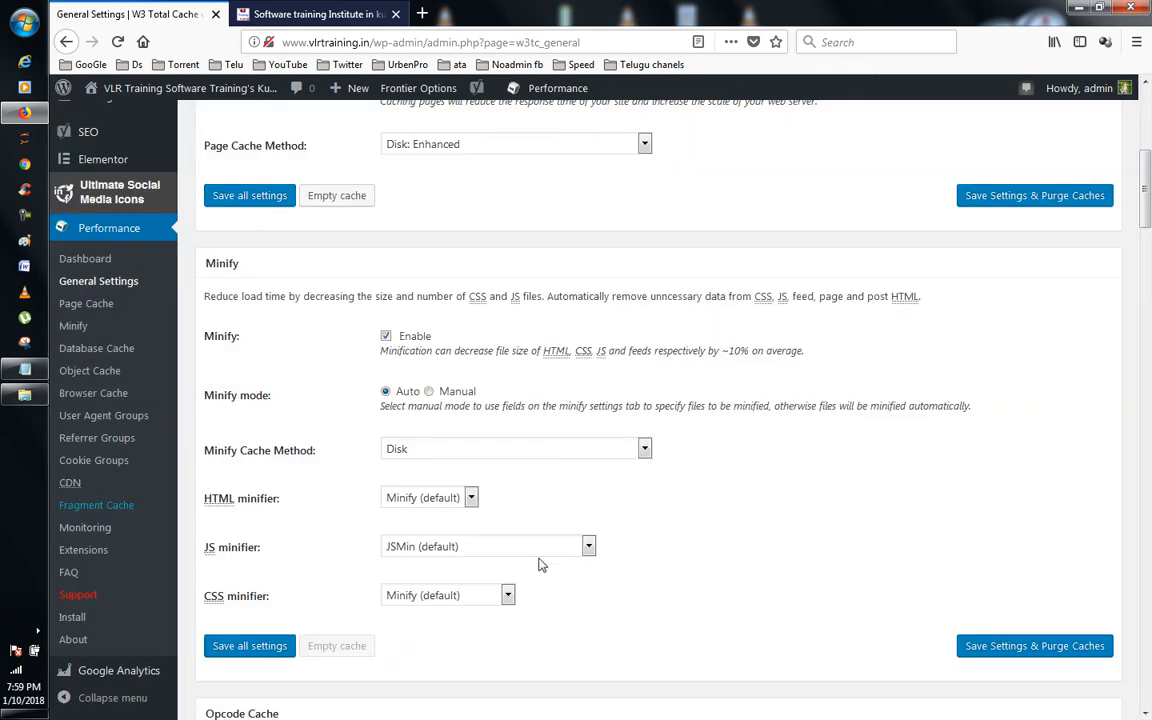
# - Choose Disk as the Minify cache method and save all settings
pyautogui.click(484, 451)
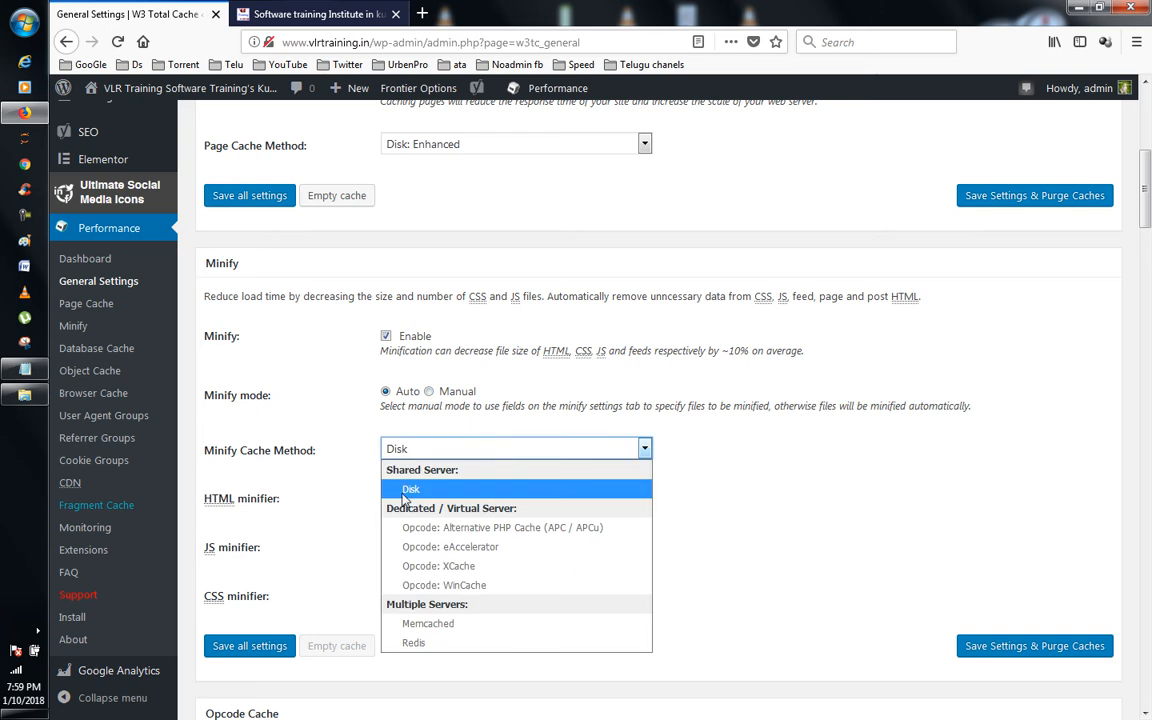
pyautogui.click(404, 492)
pyautogui.scroll(-3, 521, 531)
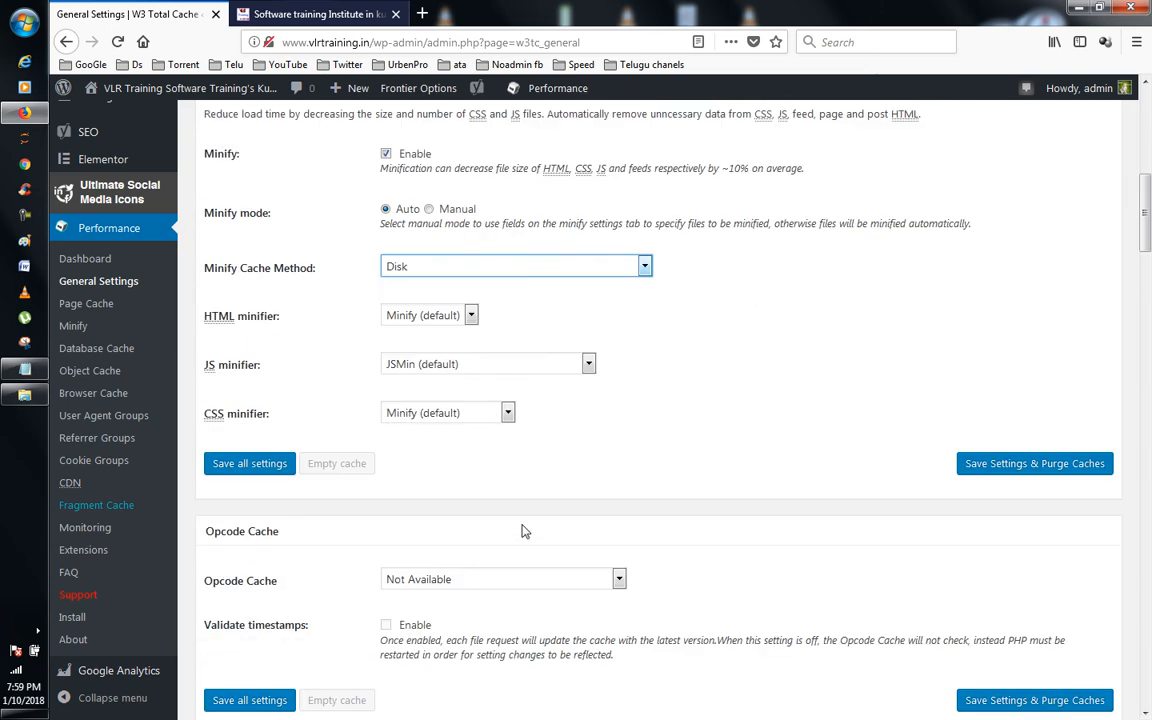
pyautogui.click(255, 466)
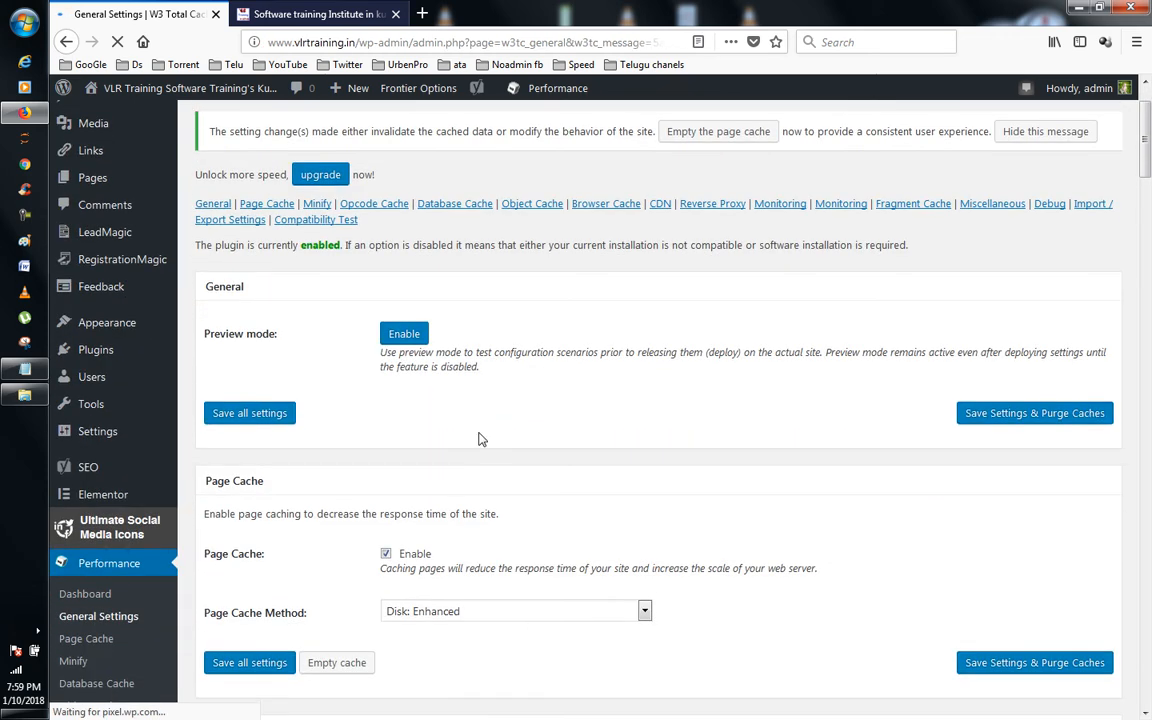
# - Open the Minify settings and keep the error notification option at Disabled
pyautogui.scroll(-3, 481, 437)
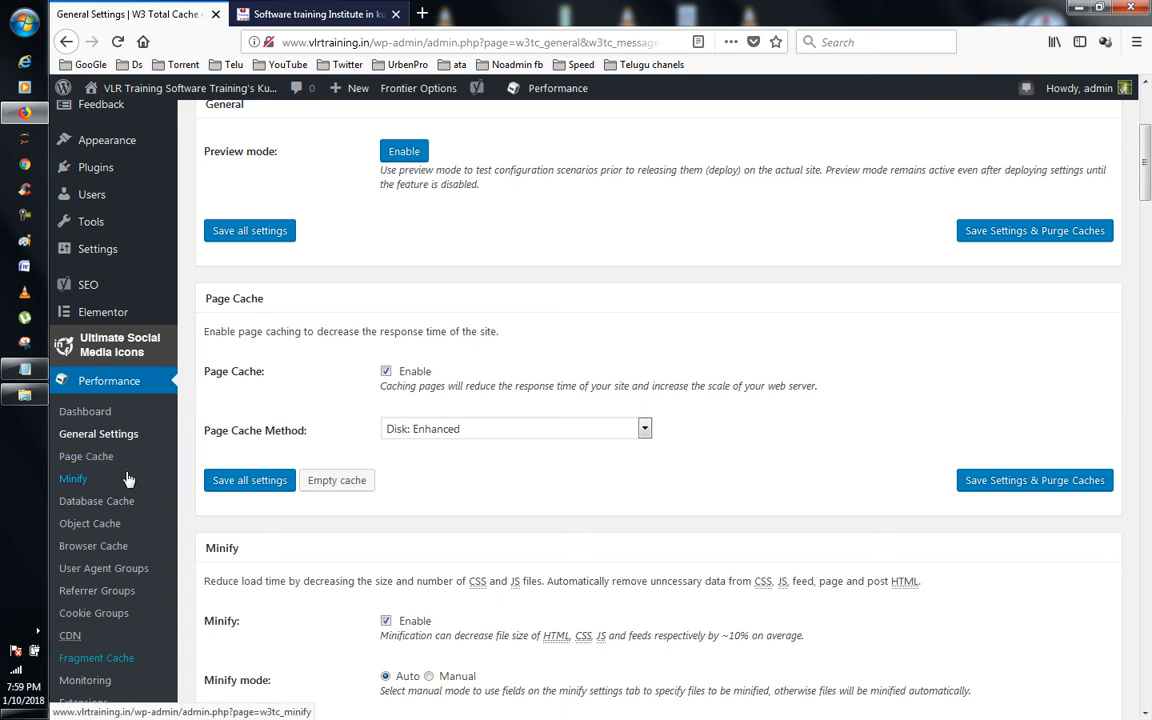
pyautogui.click(75, 478)
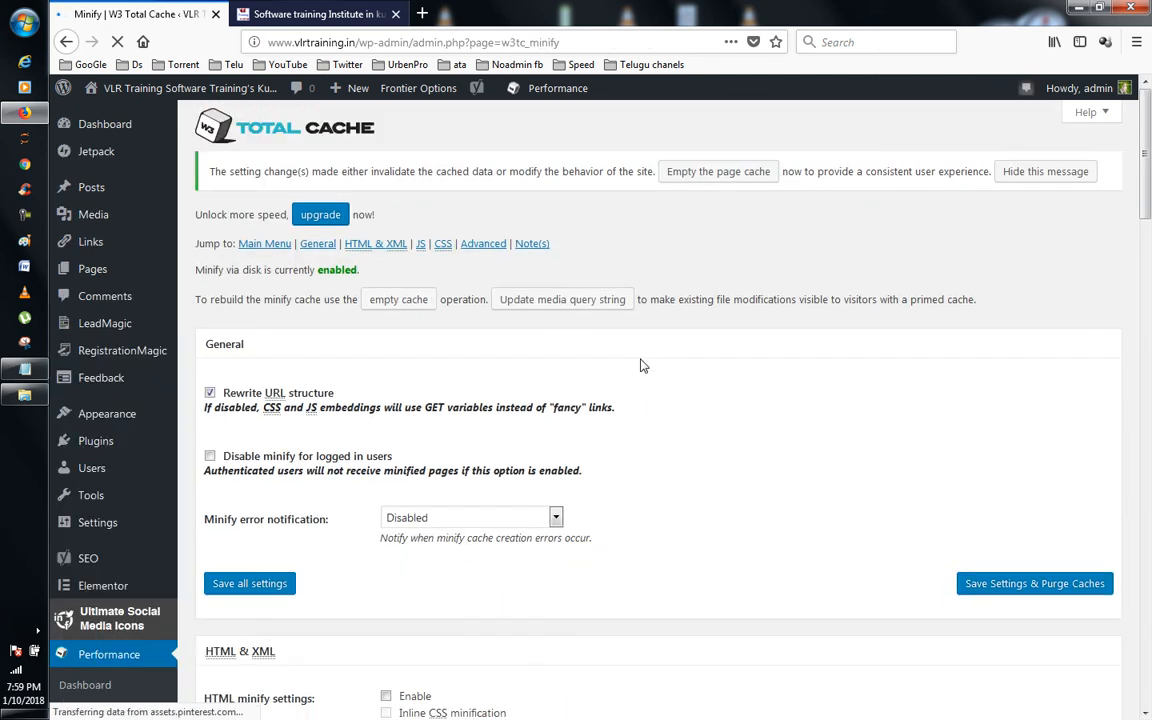
pyautogui.scroll(-3, 643, 366)
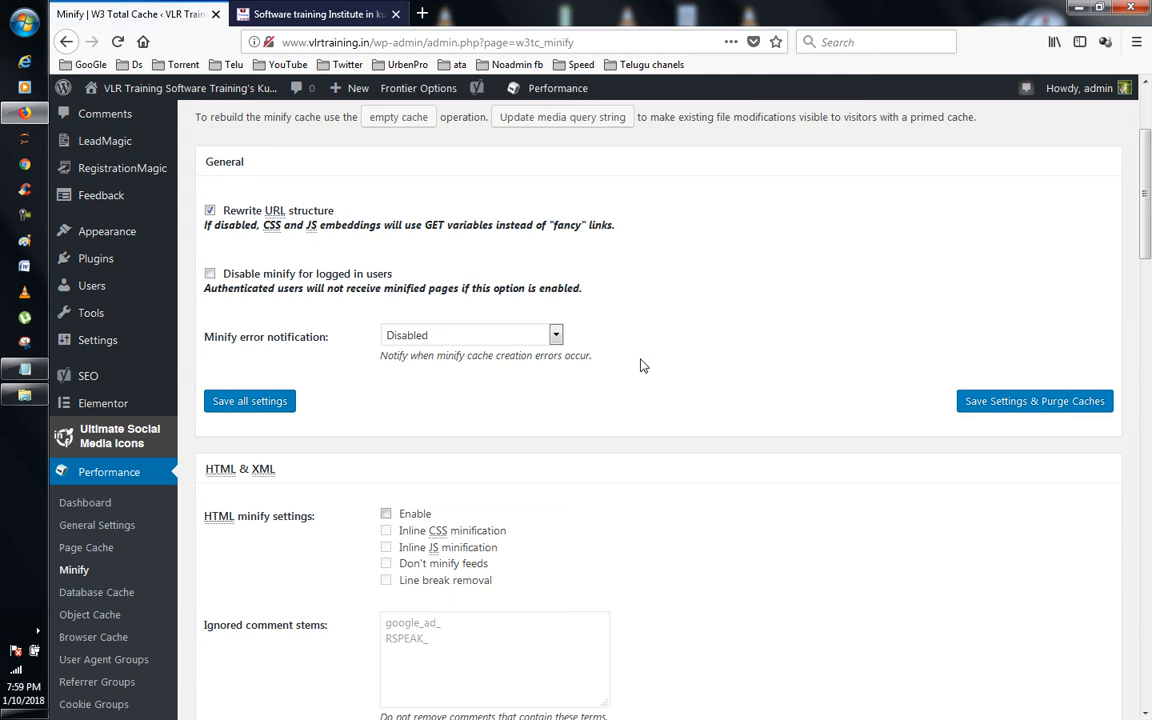
pyautogui.click(512, 336)
pyautogui.click(556, 336)
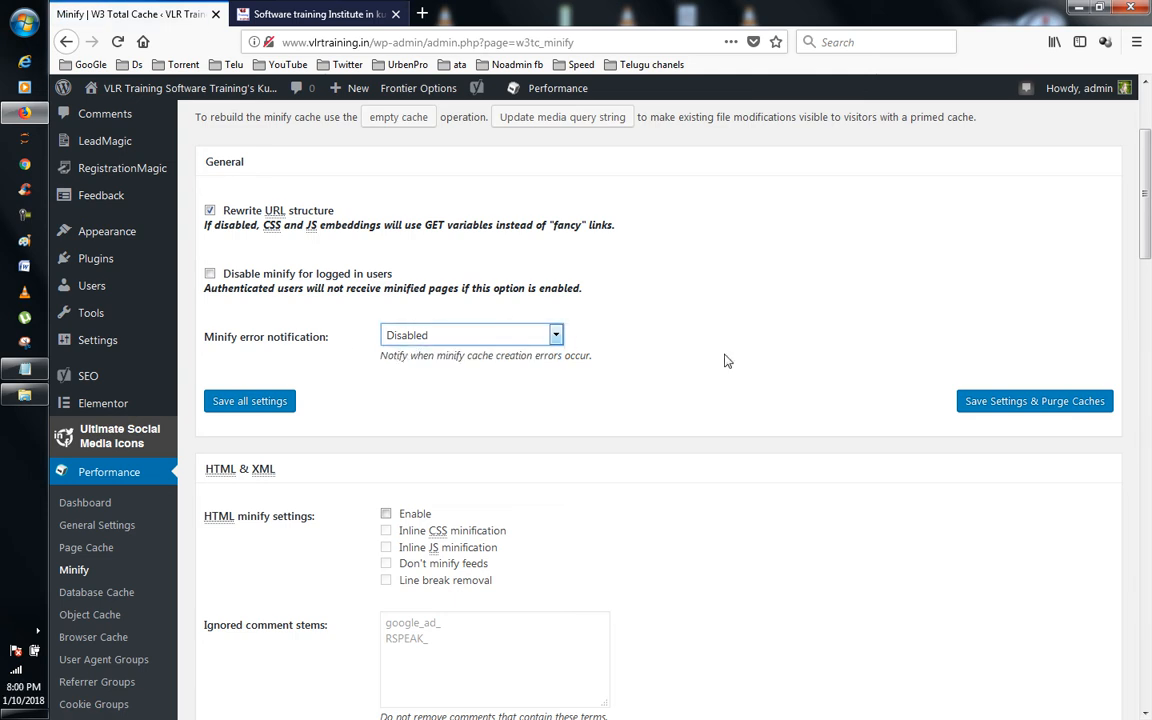
# - Enable HTML minification in the HTML & XML section of the Minify settings
pyautogui.scroll(-3, 744, 364)
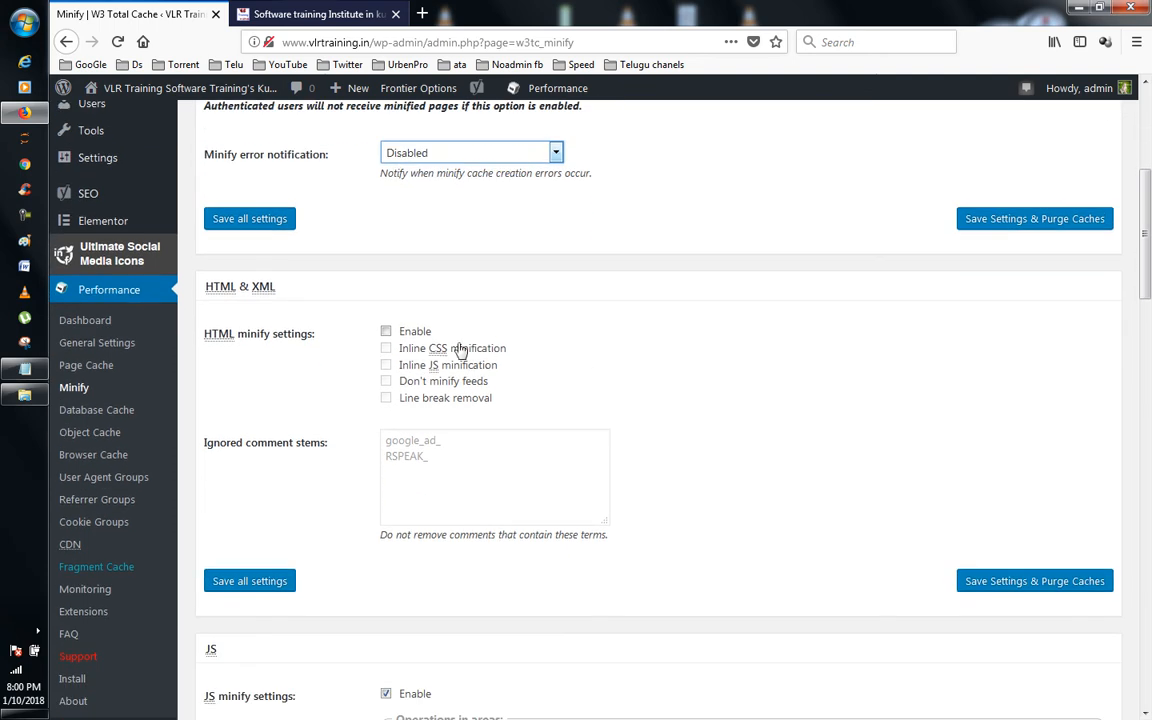
pyautogui.click(386, 331)
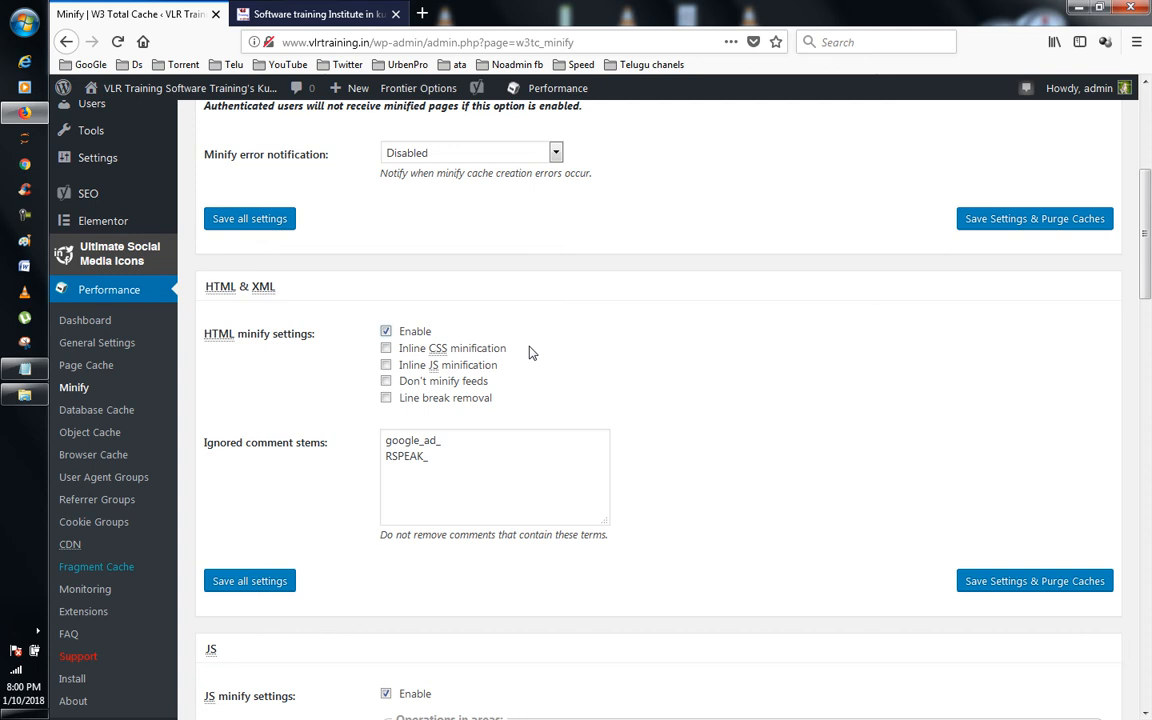
pyautogui.scroll(-2, 531, 352)
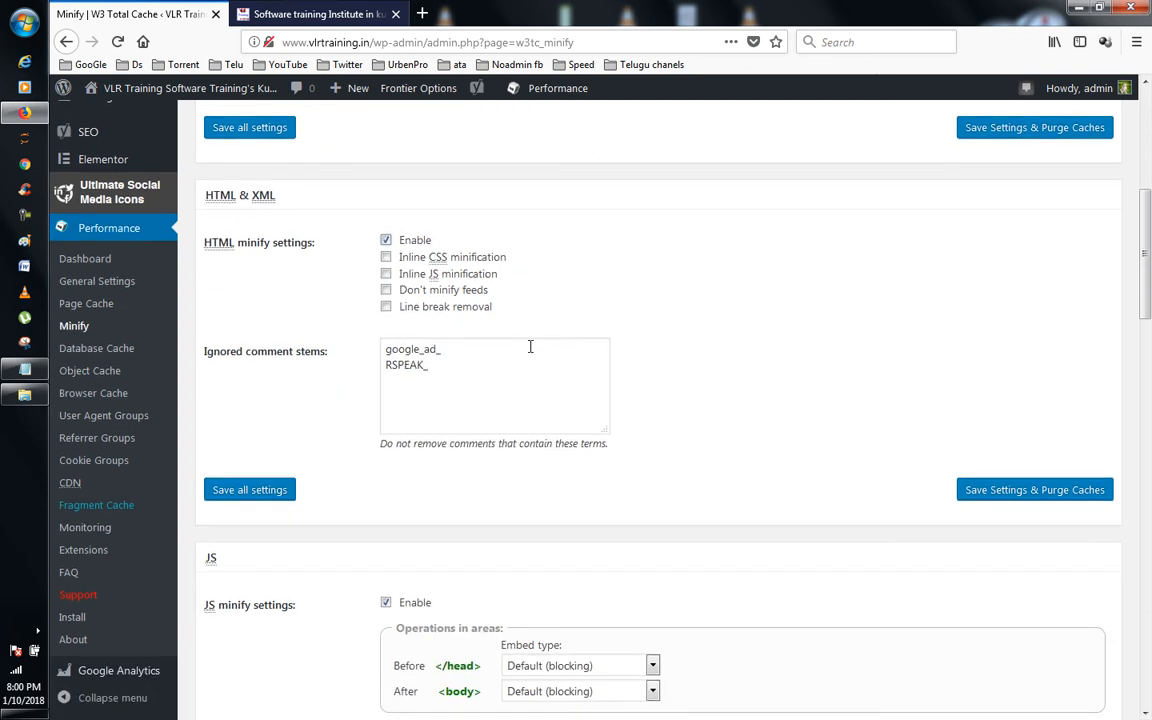
# - Set the JS minify embed type to Non-blocking using "async" for both the before </head> and after <body> areas
pyautogui.scroll(-2, 530, 346)
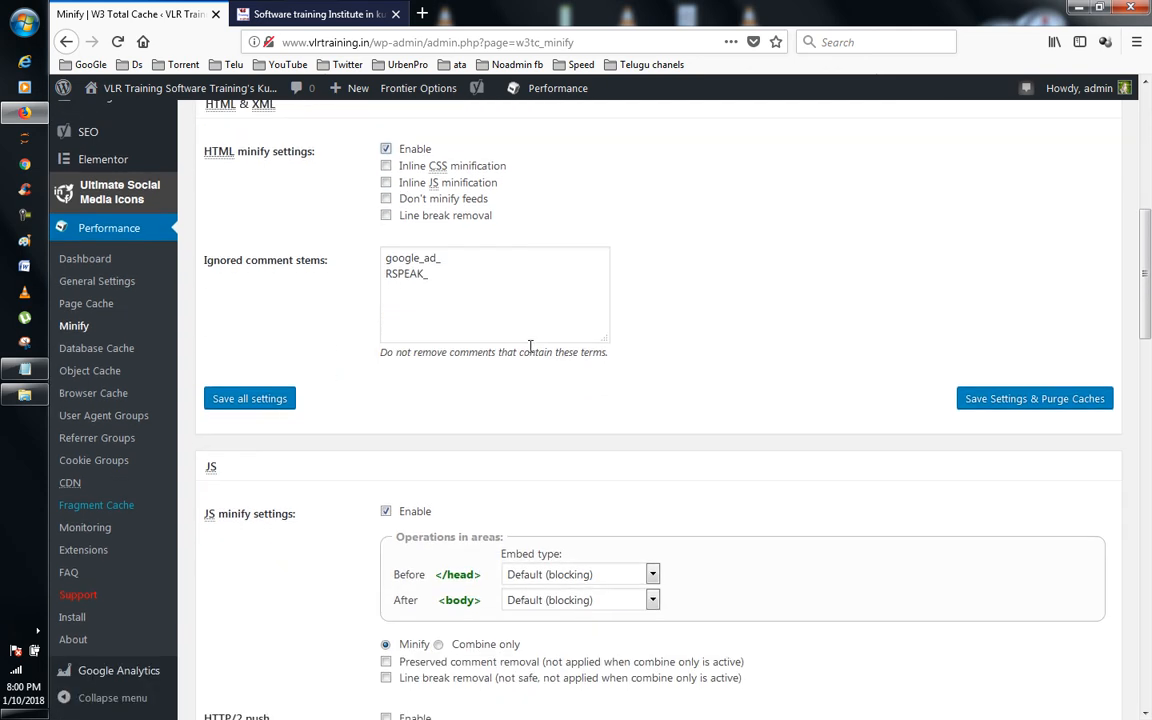
pyautogui.scroll(-4, 530, 346)
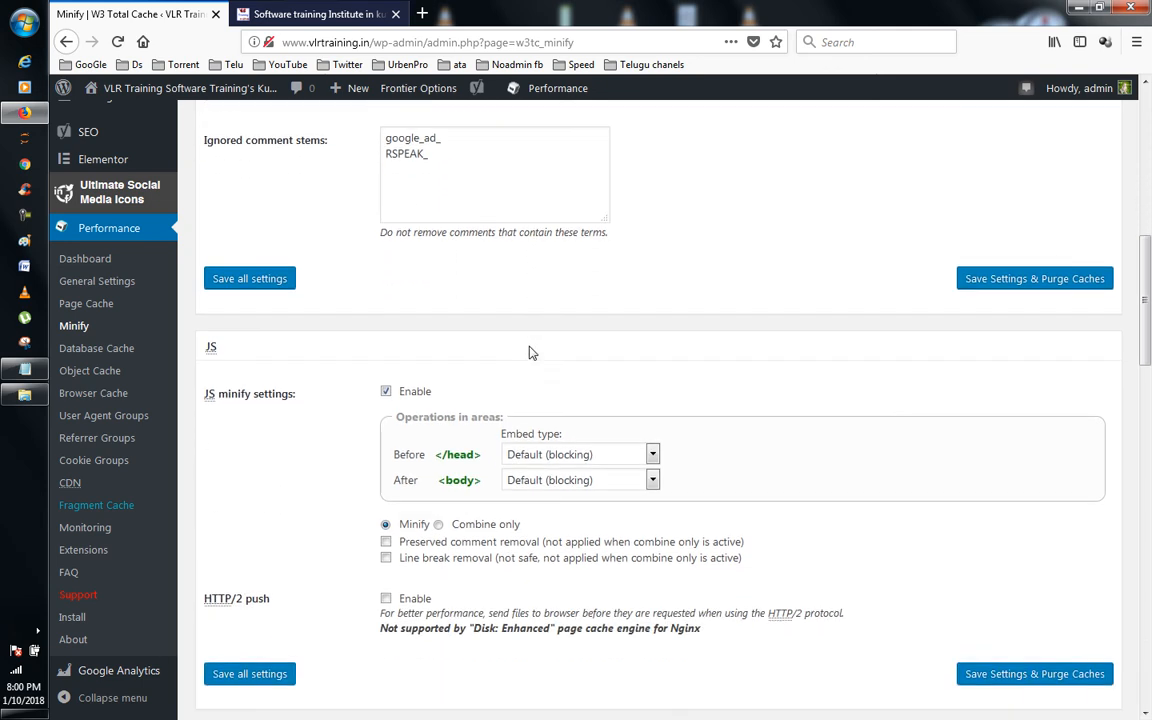
pyautogui.click(573, 398)
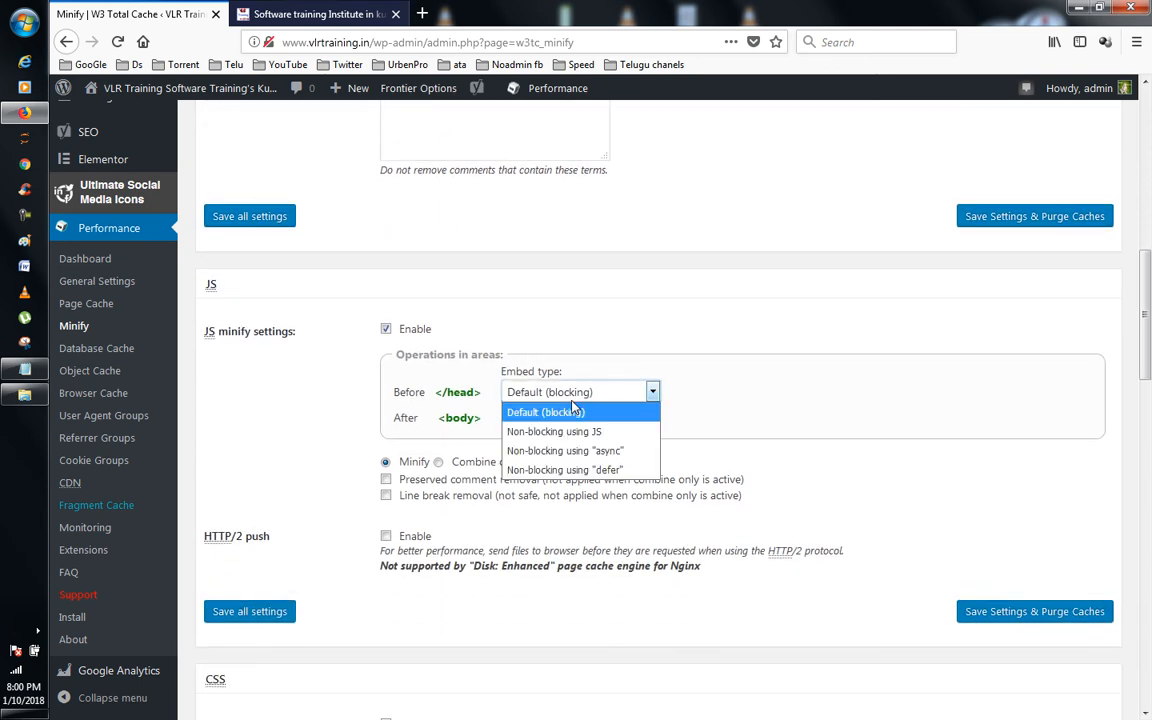
pyautogui.click(615, 453)
pyautogui.click(653, 418)
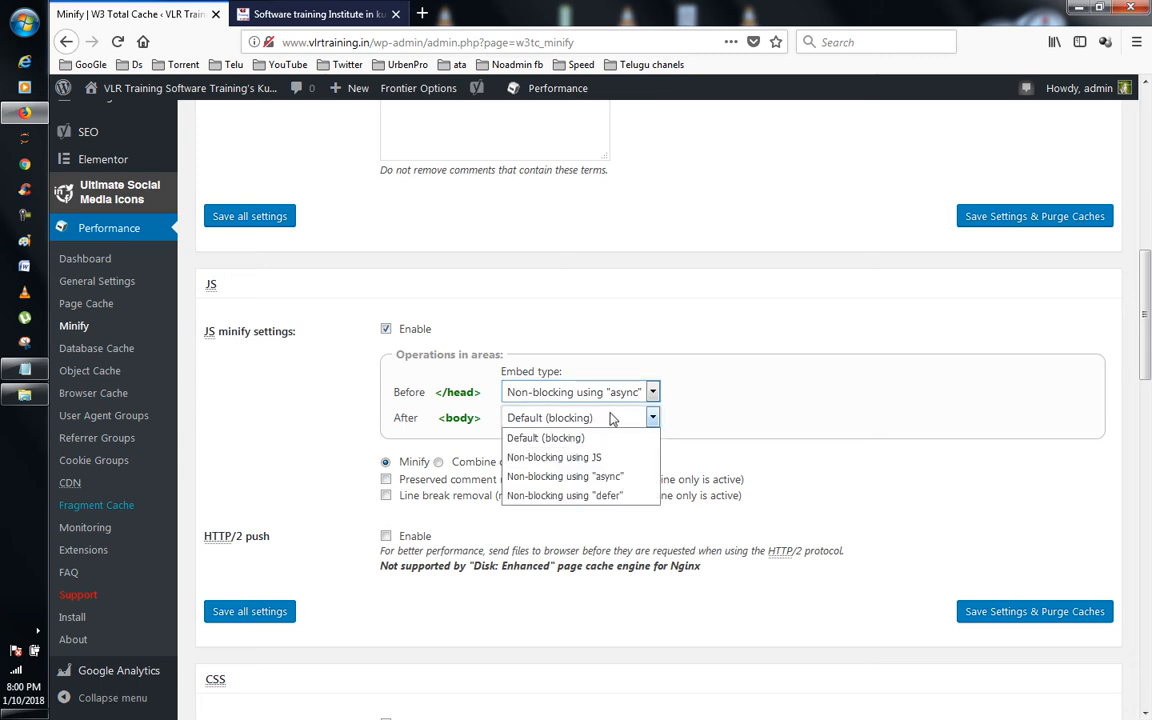
pyautogui.click(612, 476)
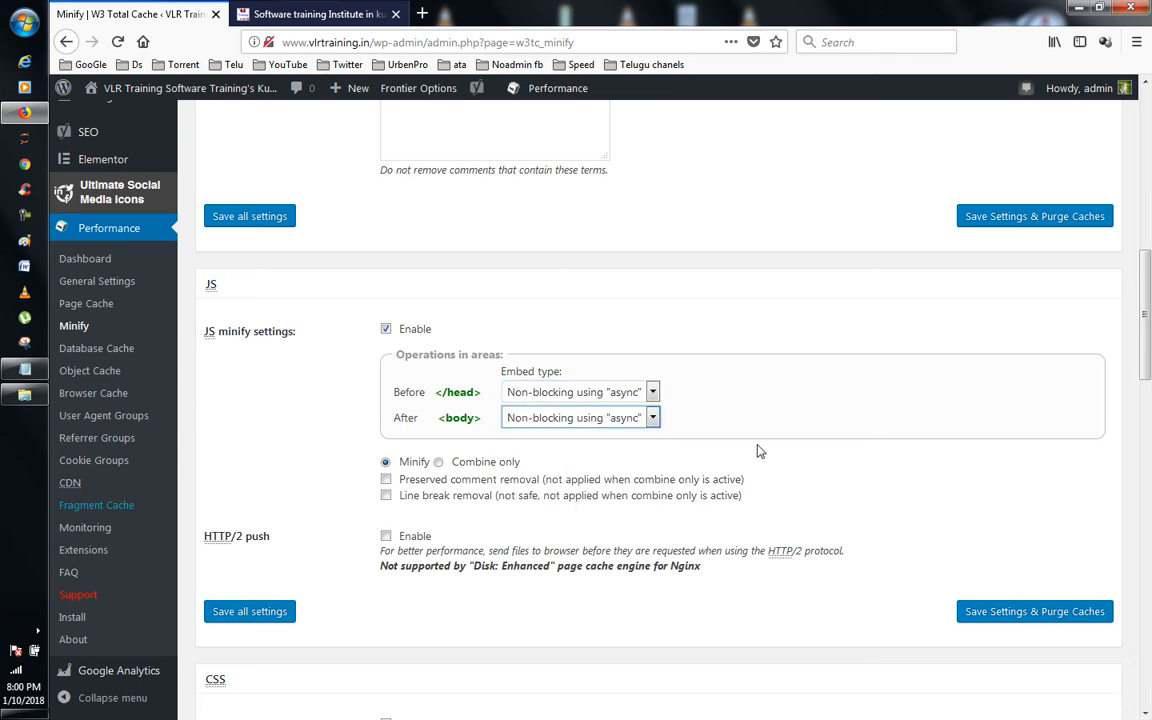
# - Save all Minify settings, keeping CSS minification enabled
pyautogui.scroll(-4, 758, 451)
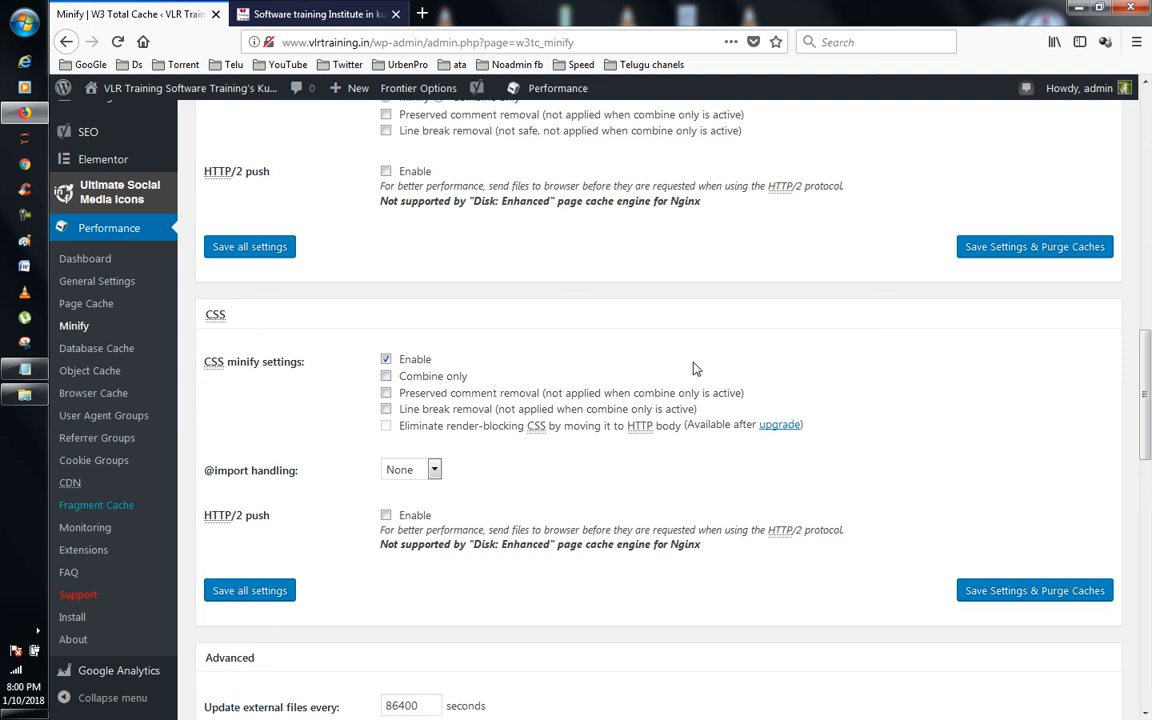
pyautogui.scroll(-3, 695, 369)
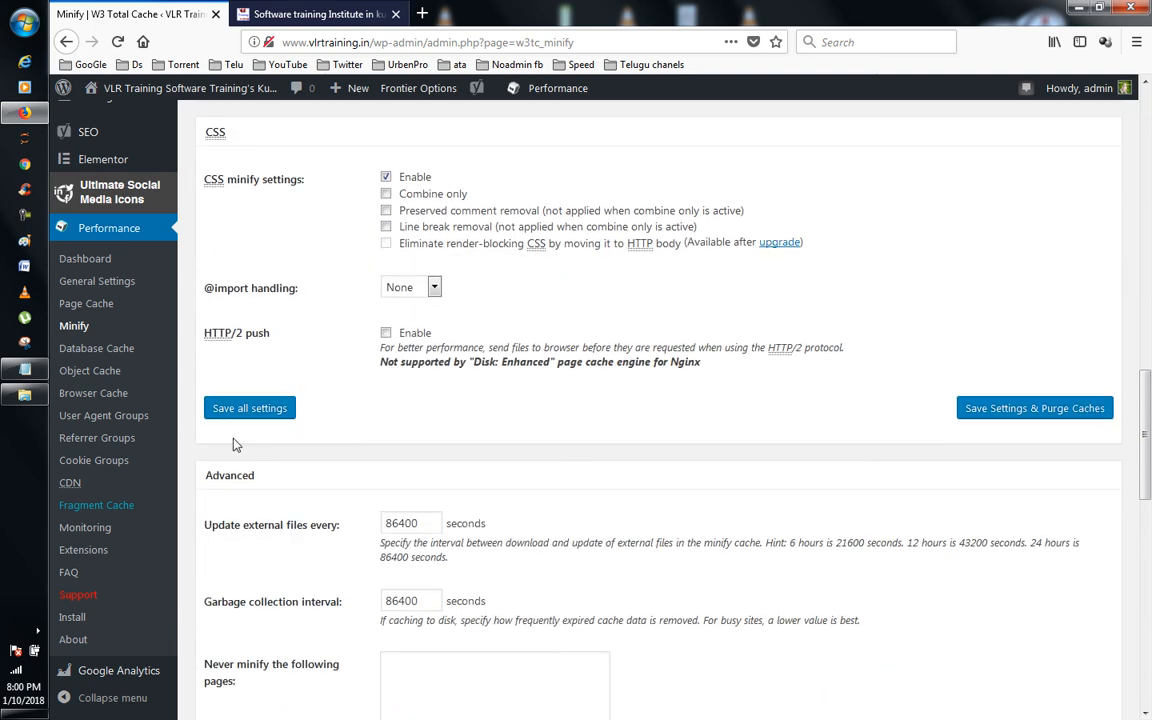
pyautogui.click(280, 408)
pyautogui.scroll(-3, 628, 398)
pyautogui.scroll(-12, 628, 398)
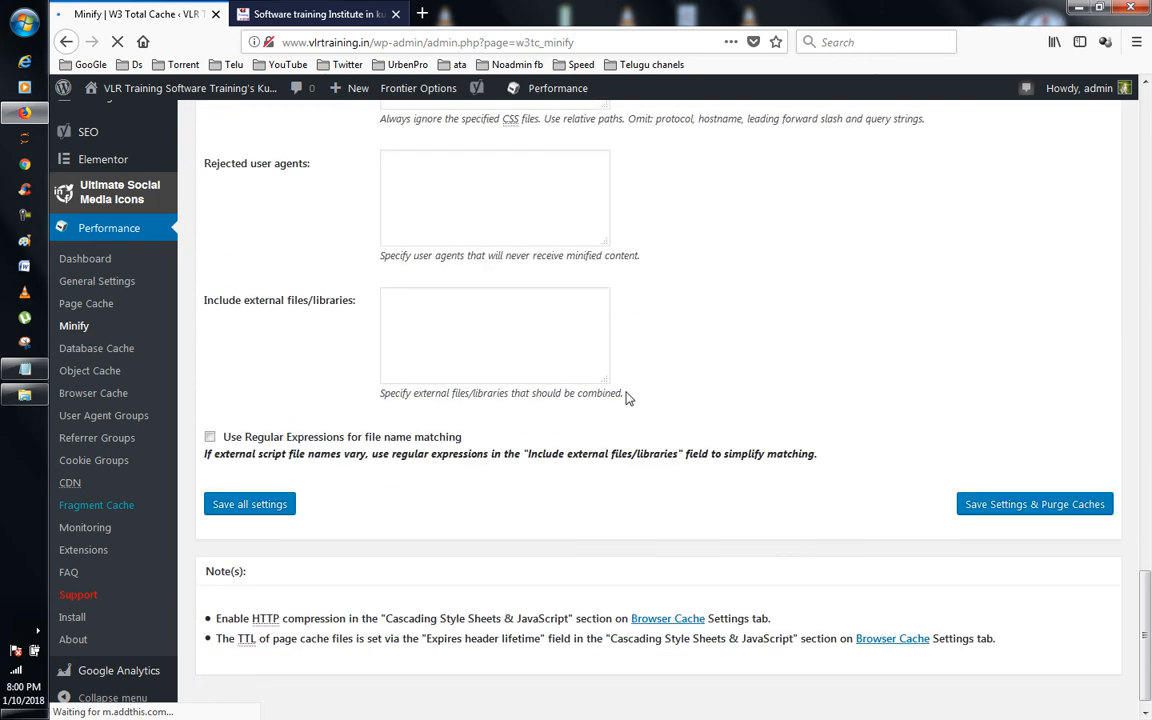
pyautogui.scroll(6, 628, 398)
pyautogui.scroll(10, 628, 398)
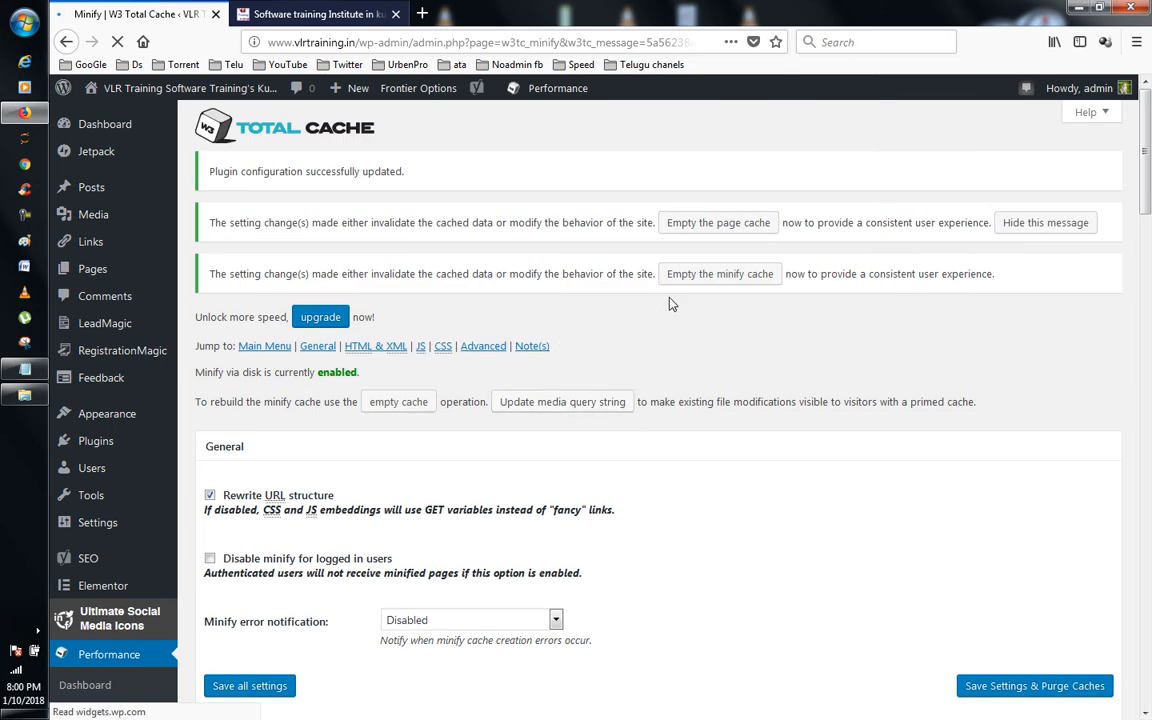
# - Empty the minify cache and the page cache, and repeat the emptying of the minify cache
pyautogui.click(740, 278)
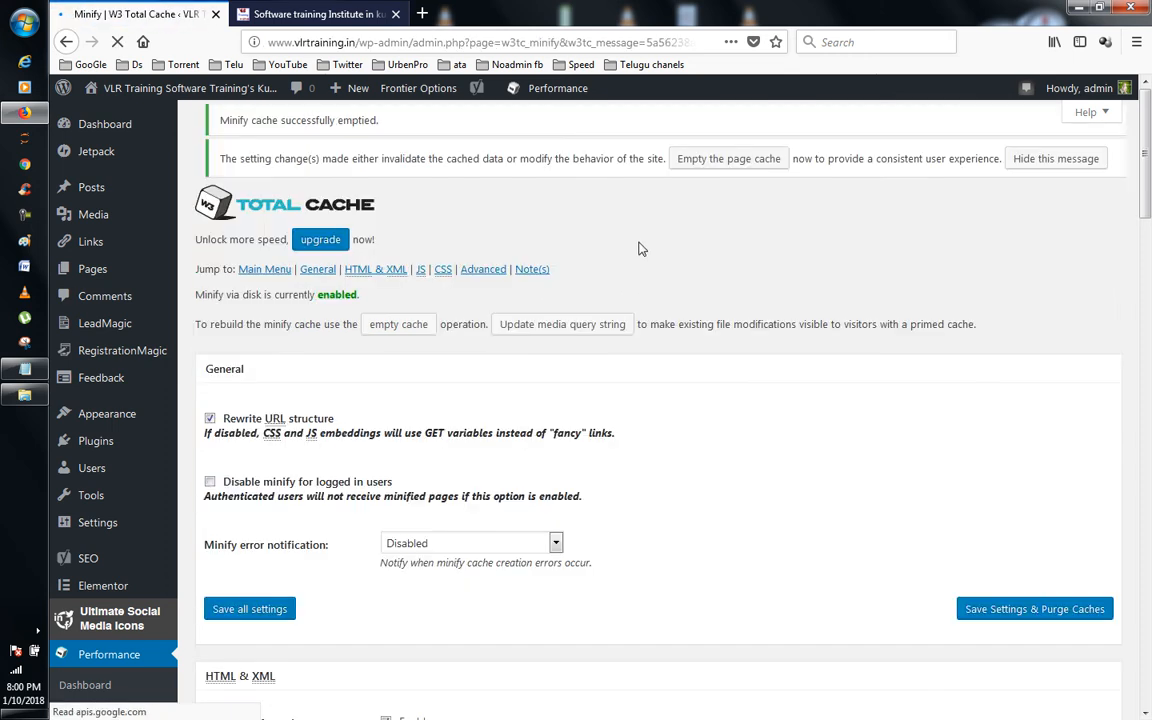
pyautogui.click(718, 230)
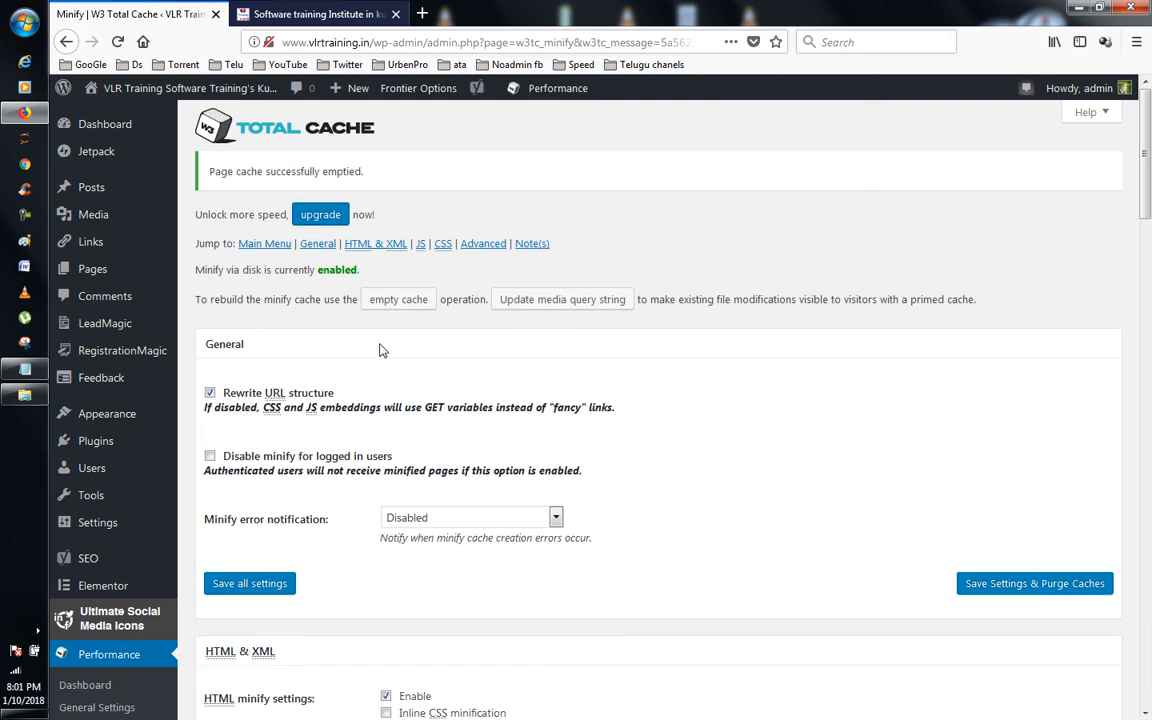
pyautogui.click(398, 299)
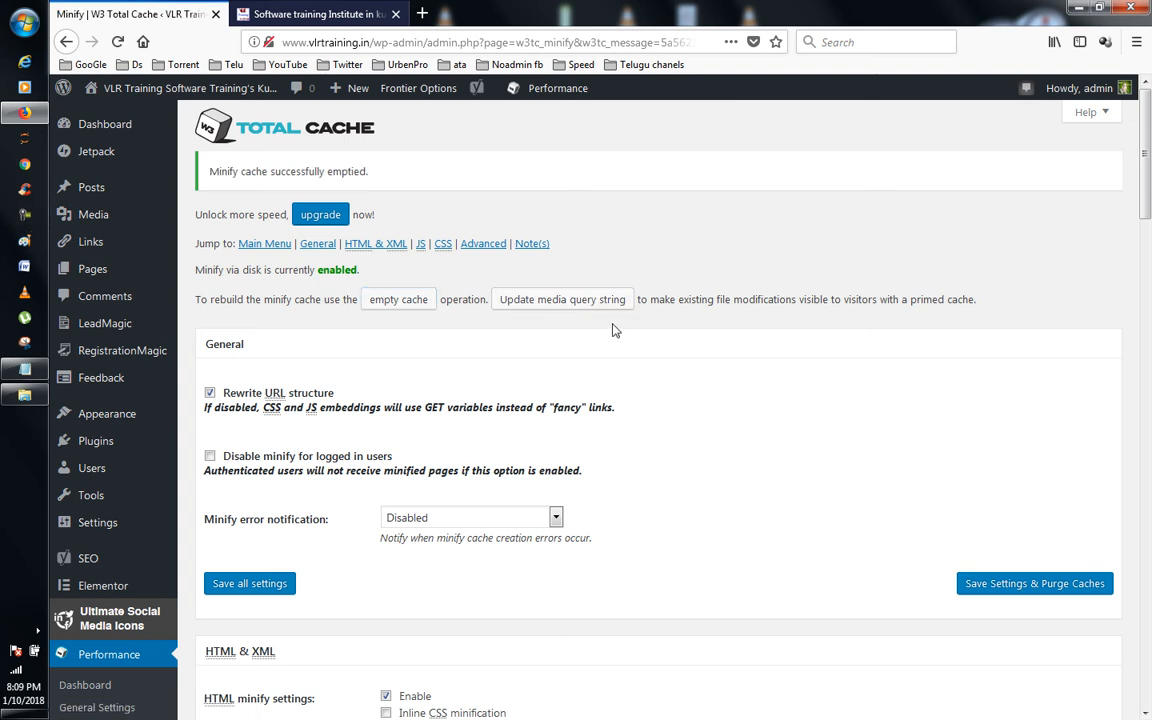
pyautogui.scroll(-5, 612, 330)
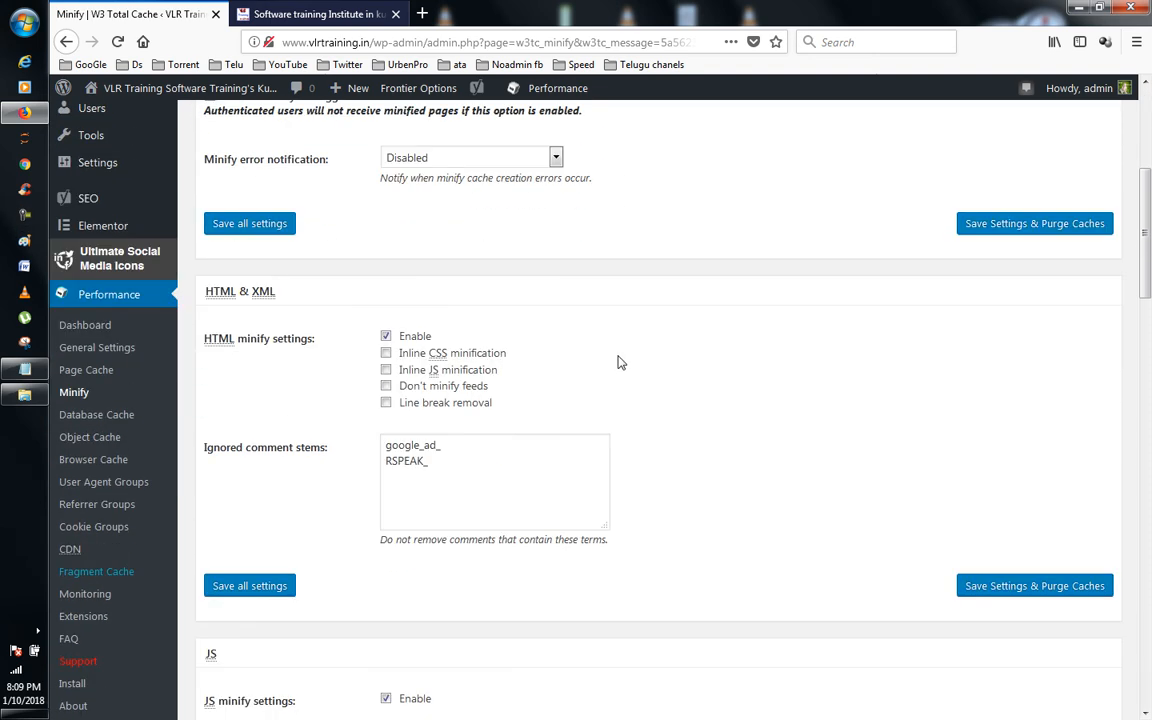
pyautogui.scroll(5, 617, 362)
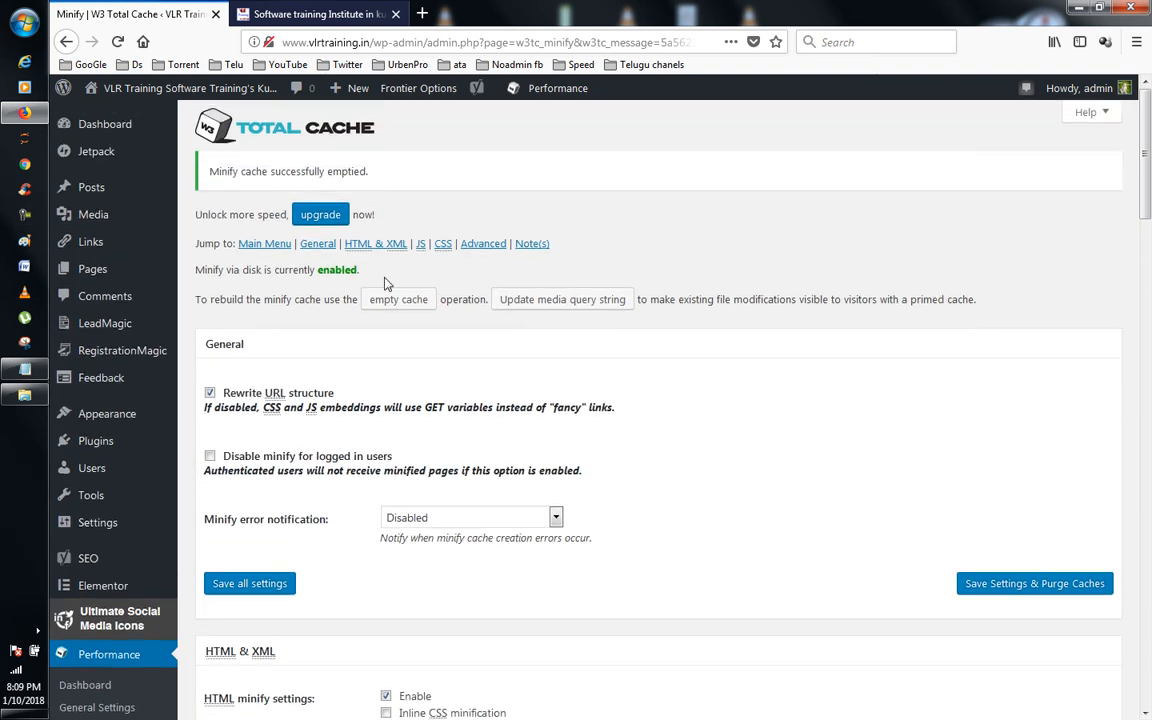
pyautogui.click(400, 299)
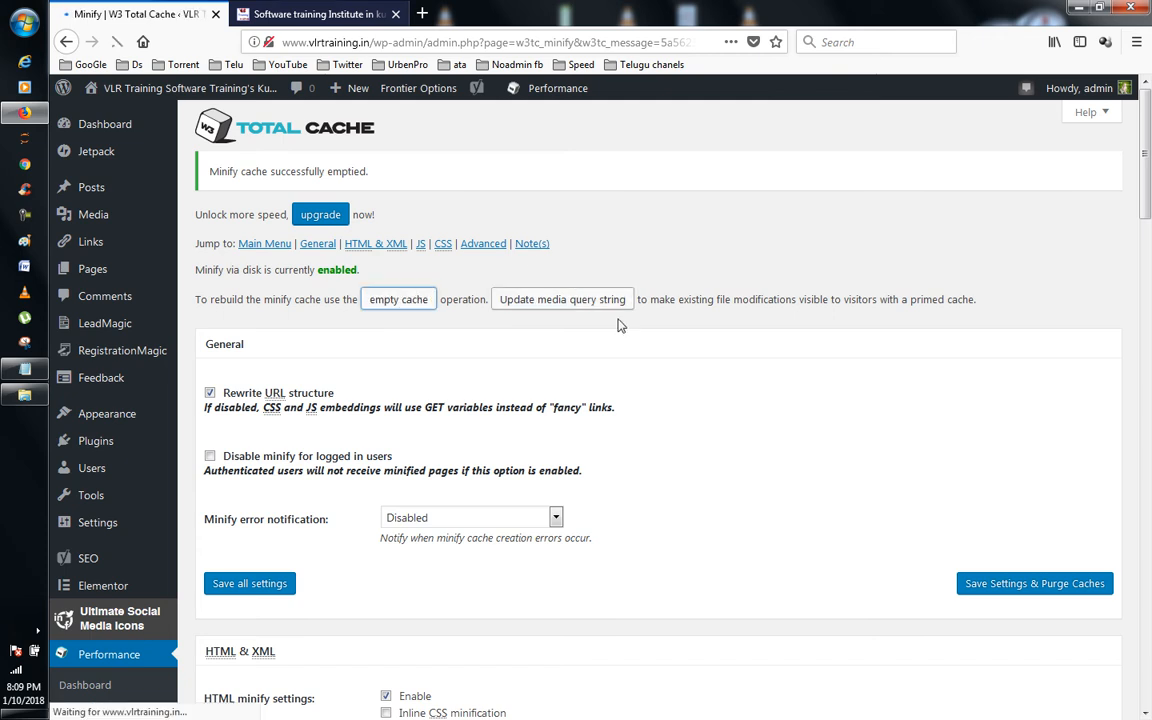
# - Switch to the vlrtraining.in site tab and check how the reloaded homepage displays from its header to the course listings
pyautogui.click(297, 16)
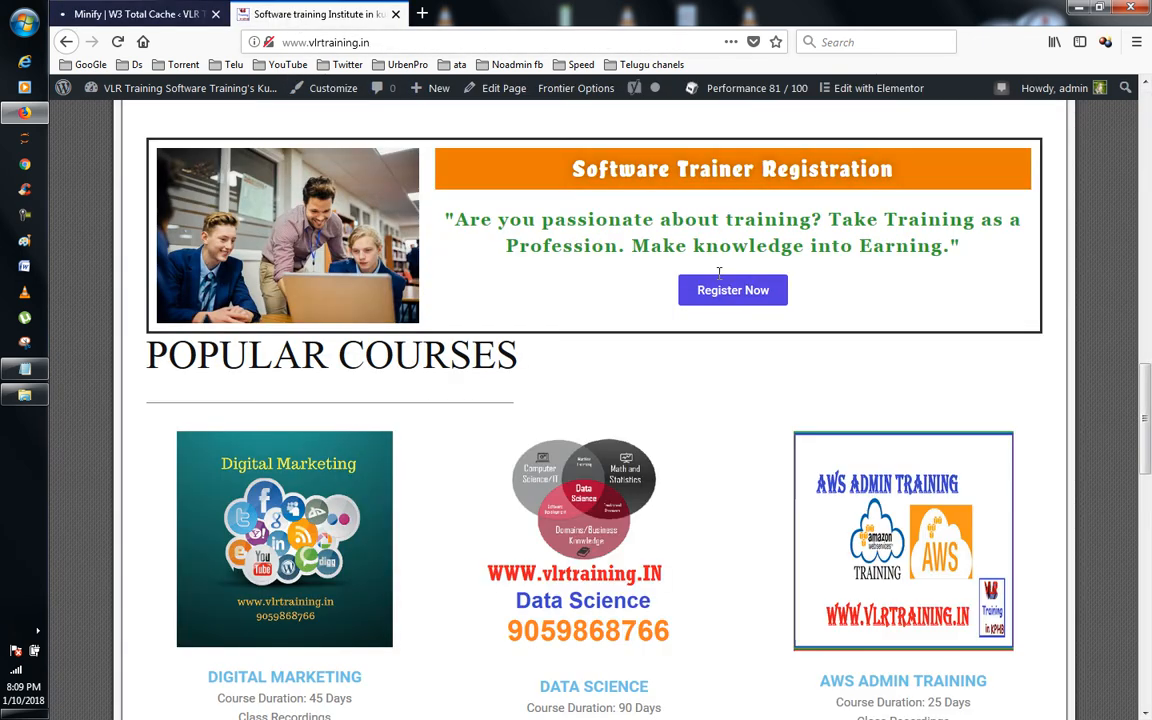
pyautogui.scroll(5, 720, 270)
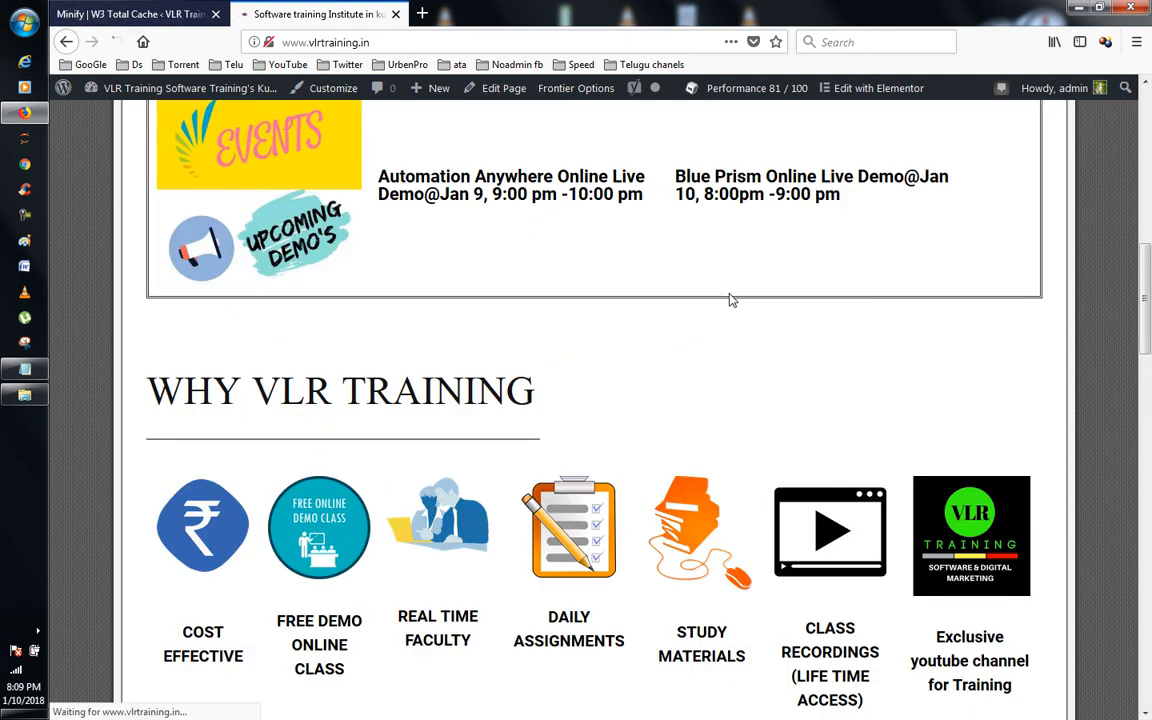
pyautogui.scroll(6, 612, 236)
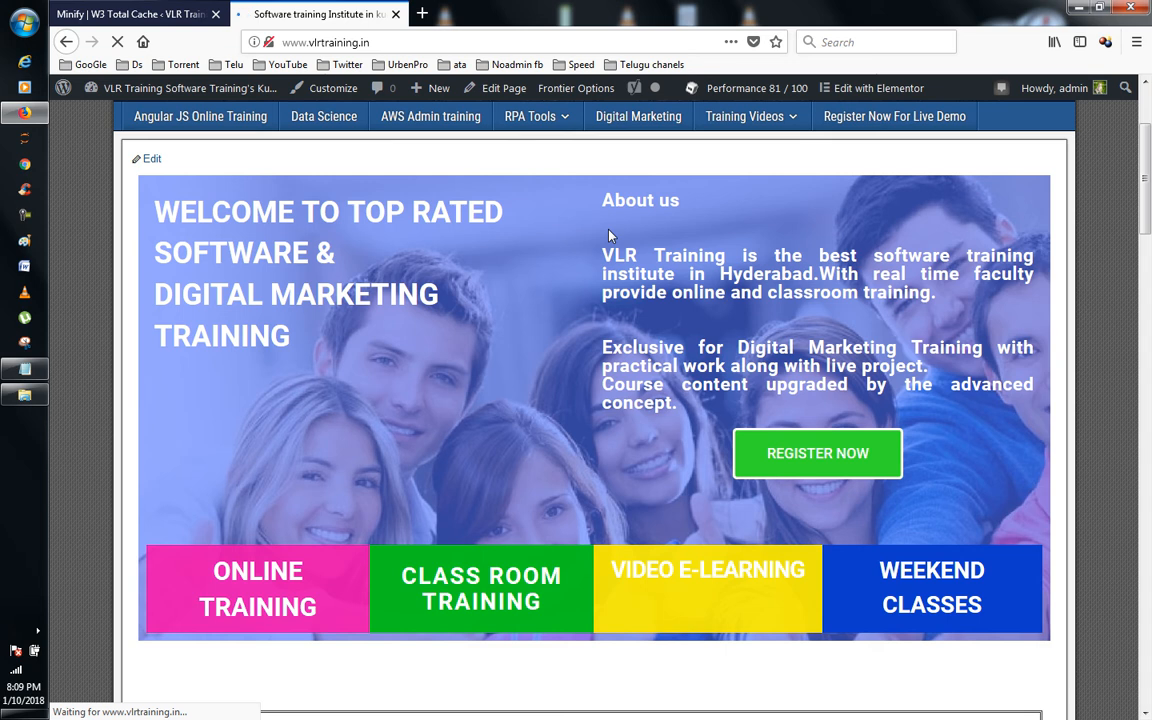
pyautogui.scroll(-4, 611, 236)
pyautogui.scroll(6, 611, 236)
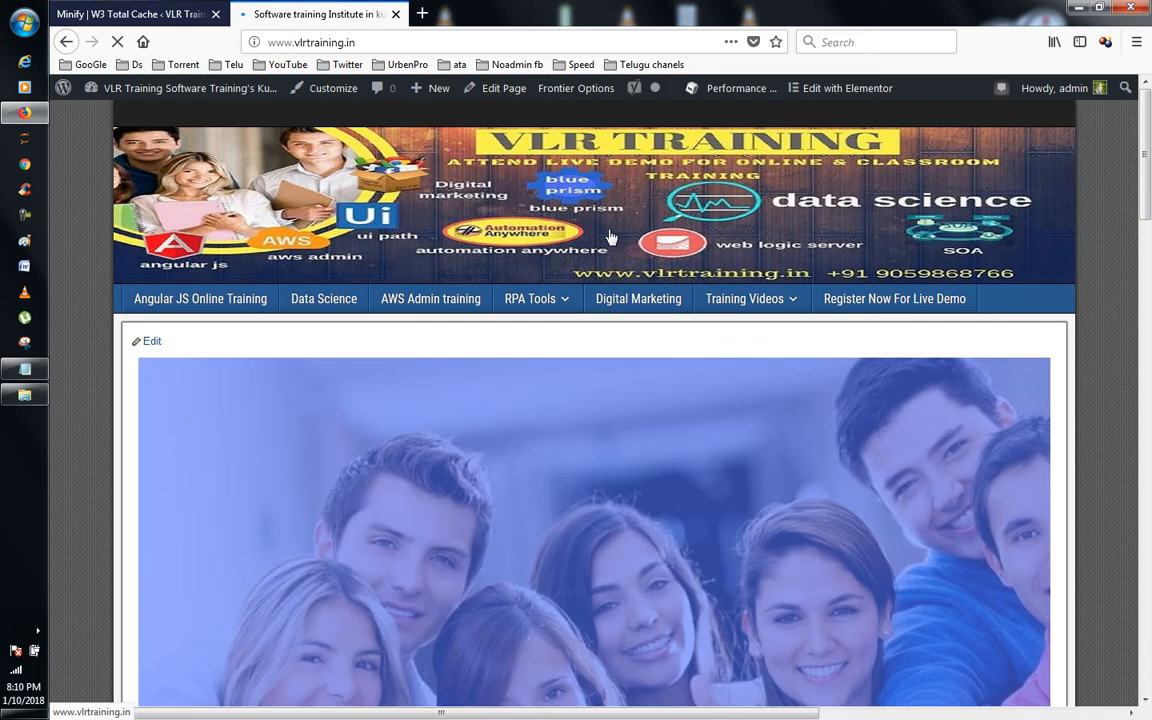
pyautogui.scroll(-5, 611, 236)
pyautogui.scroll(-10, 611, 236)
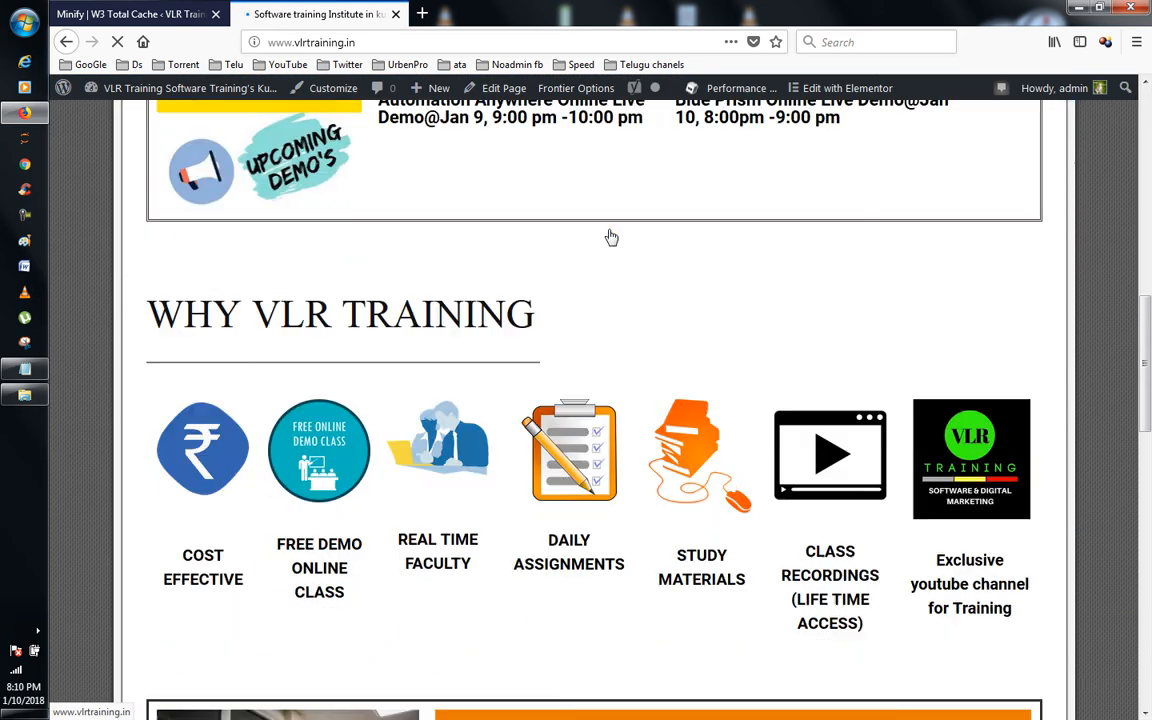
pyautogui.scroll(-3, 611, 236)
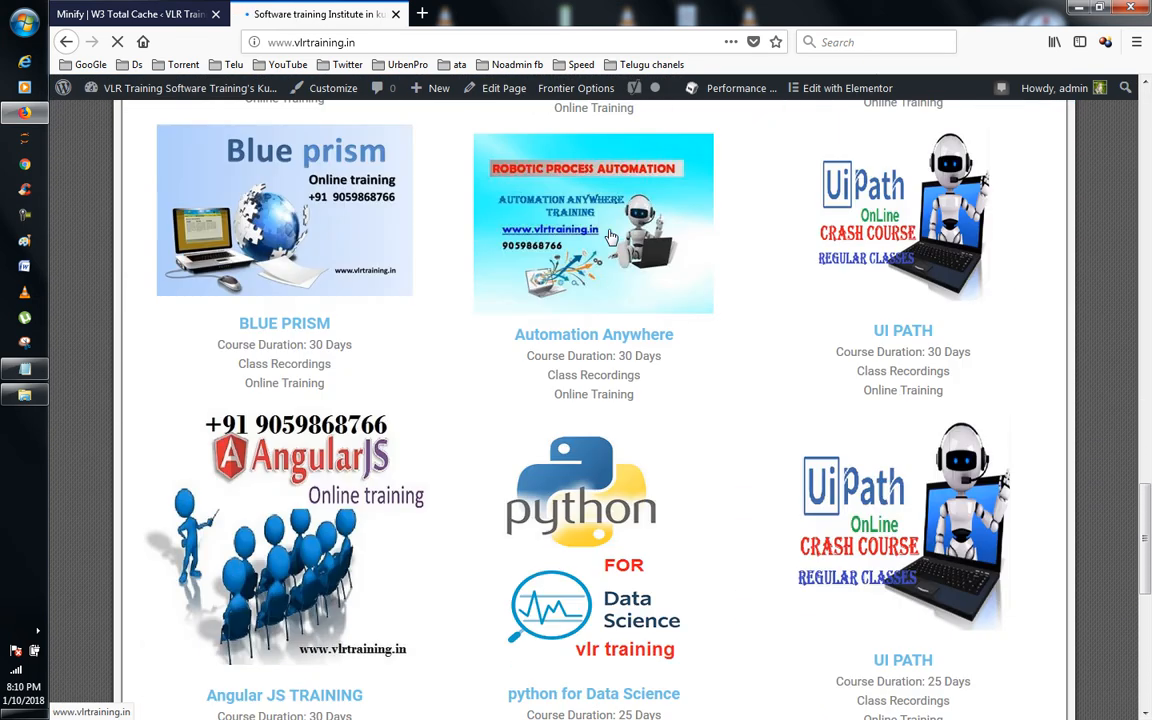
# - Close the homepage tab and load sivaitsoft.com in a new tab
pyautogui.click(396, 15)
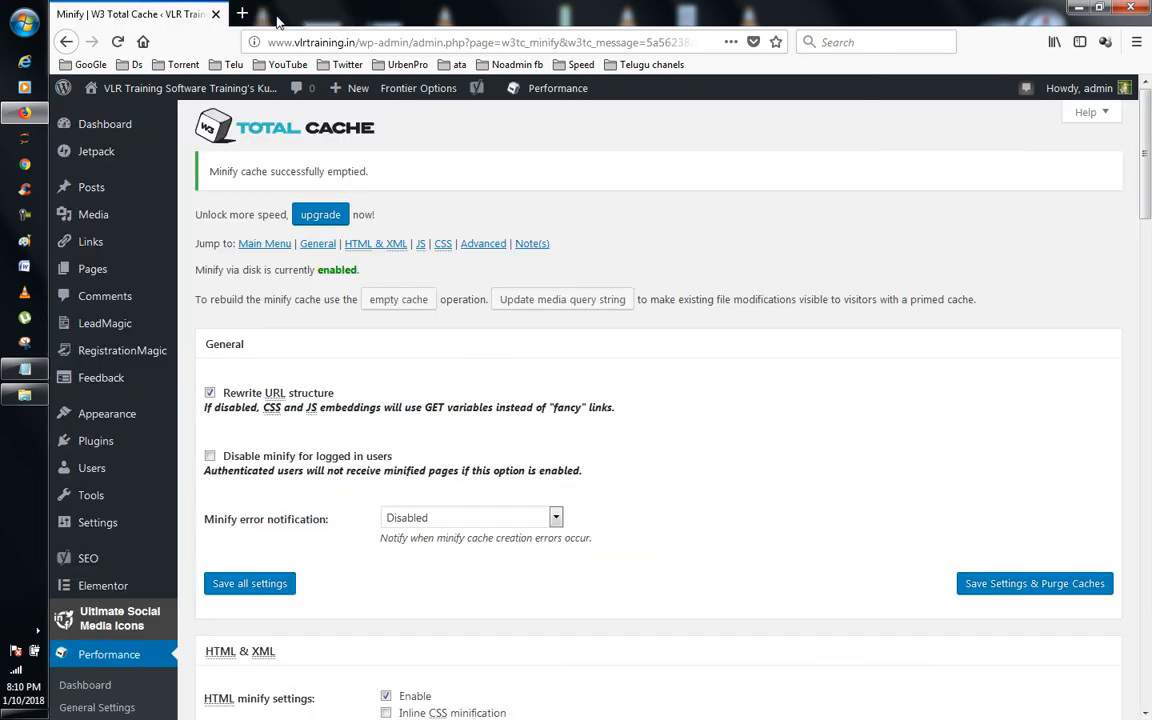
pyautogui.click(242, 14)
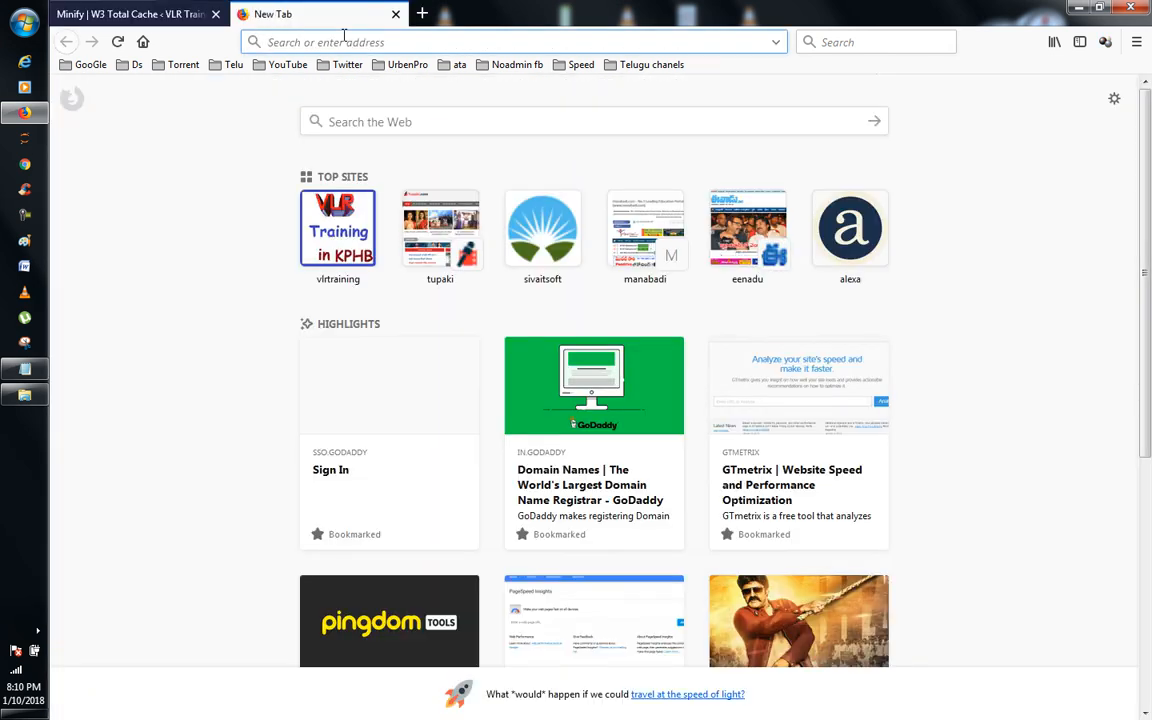
pyautogui.write('sivaitsoft.com')
pyautogui.press('Return')
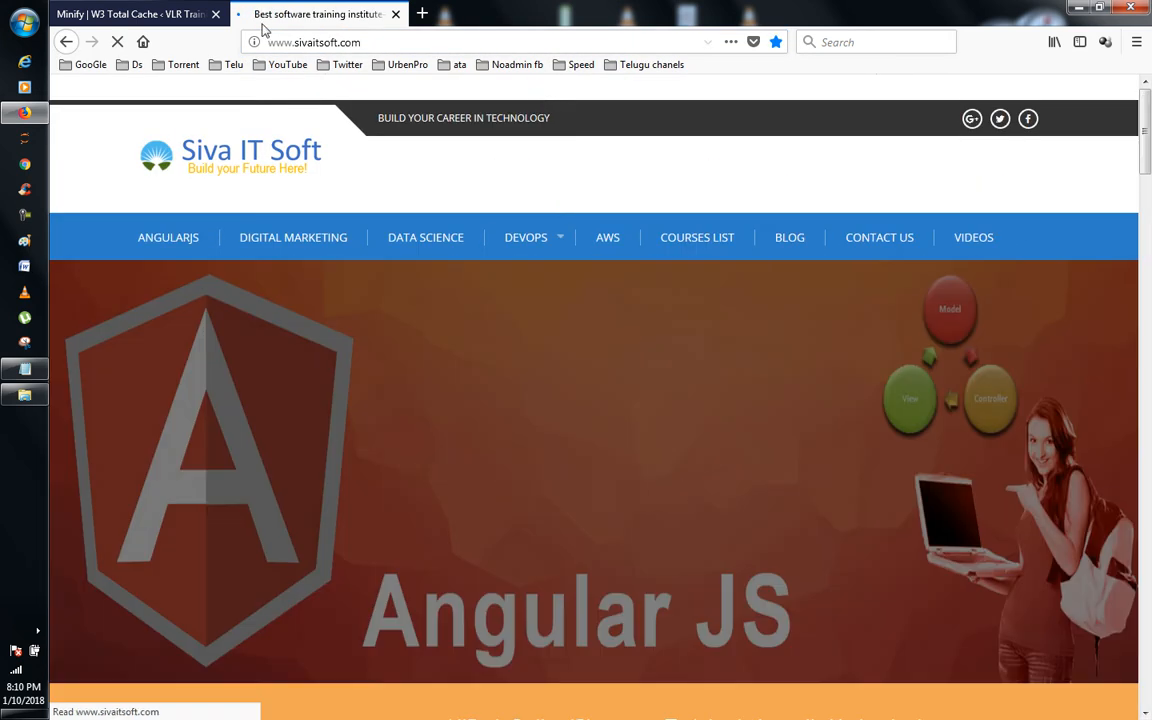
# - Load vlrtraining.in in the same tab and examine how the homepage sections and images display down to the training videos
pyautogui.click(329, 45)
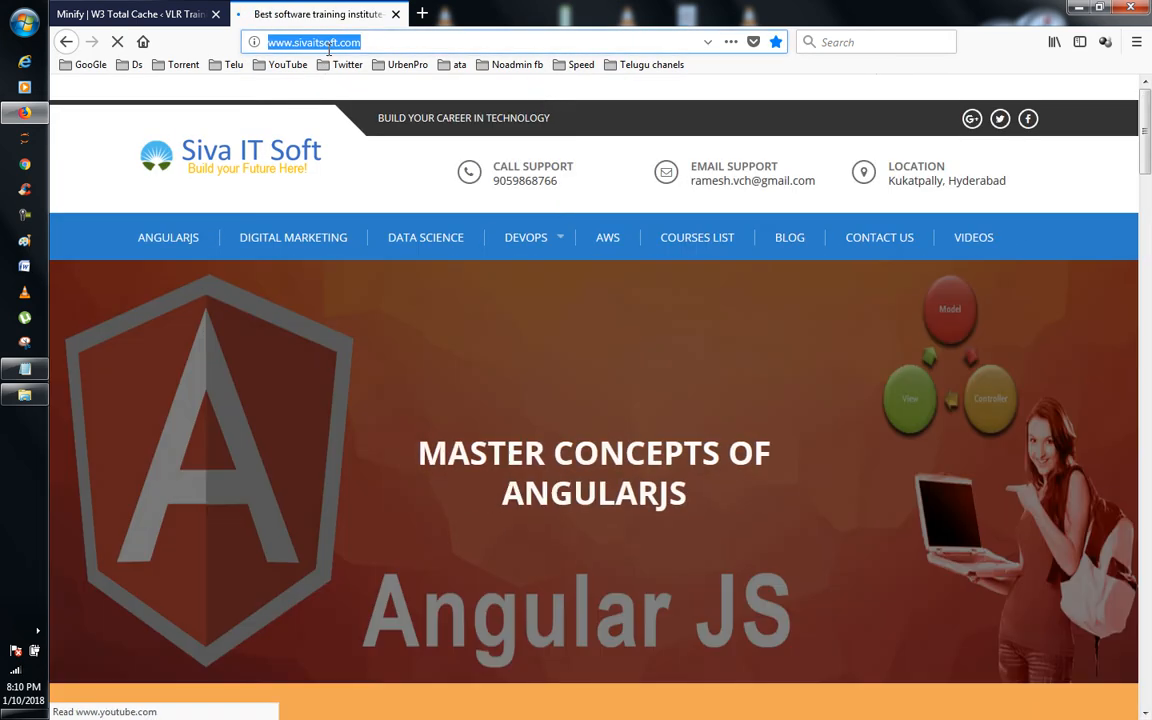
pyautogui.write('vlrtraining.in/')
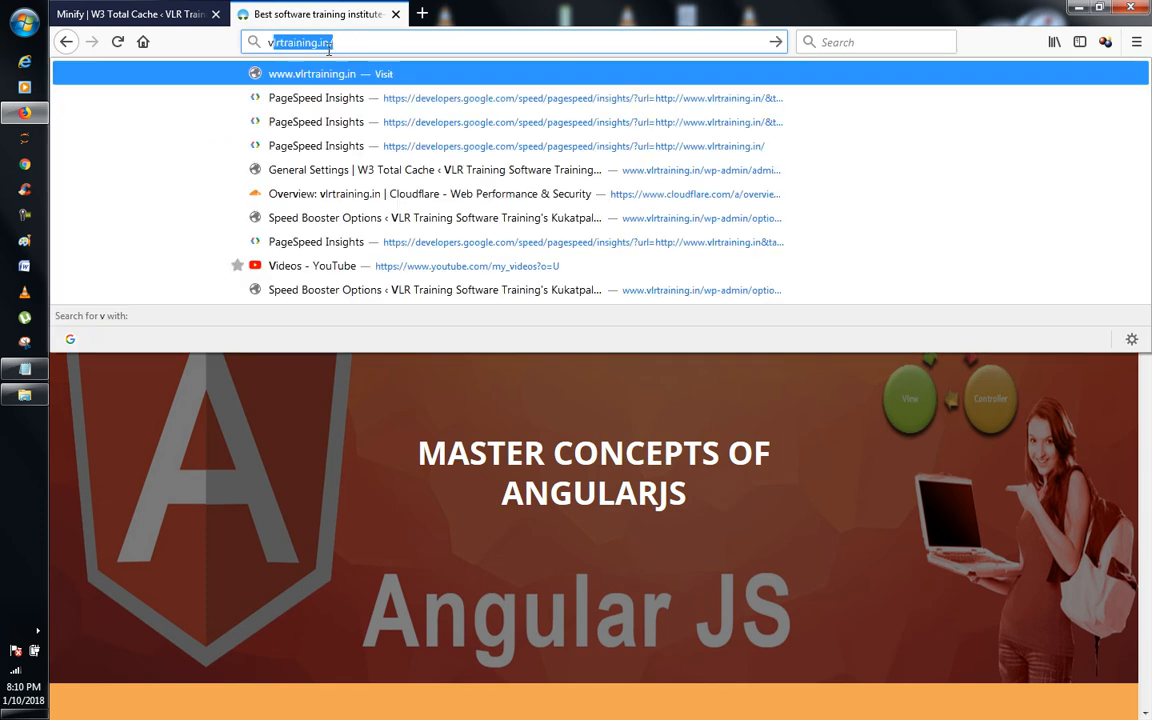
pyautogui.press('Return')
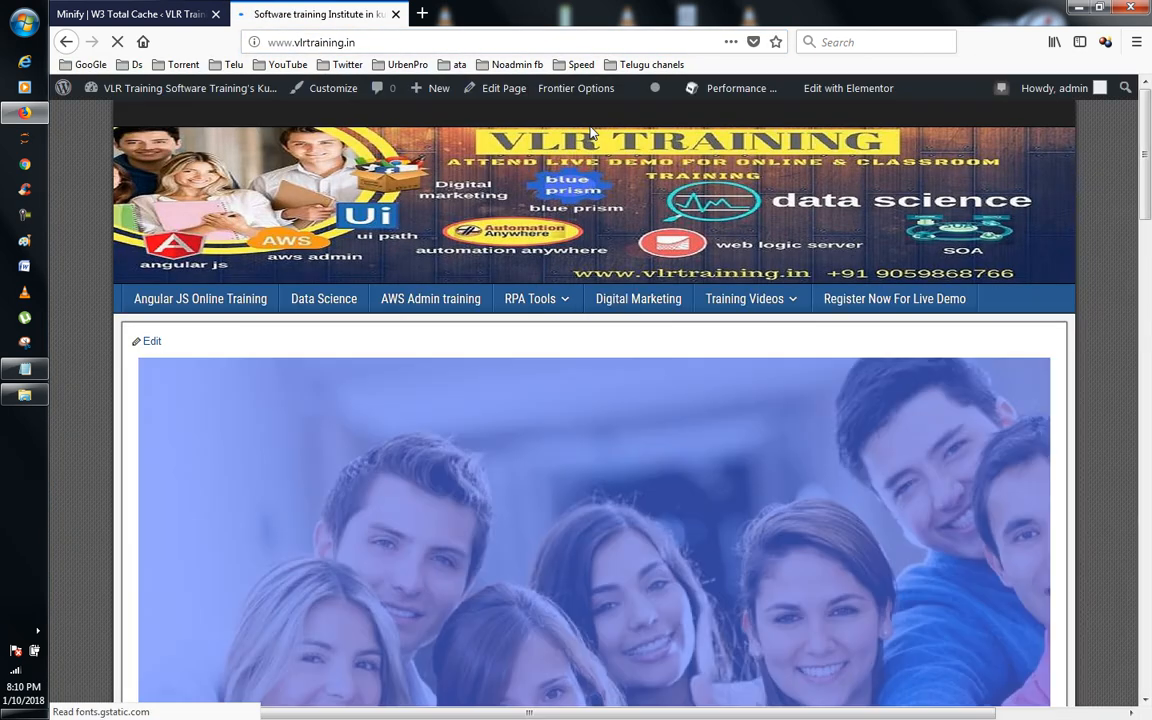
pyautogui.scroll(-5, 590, 133)
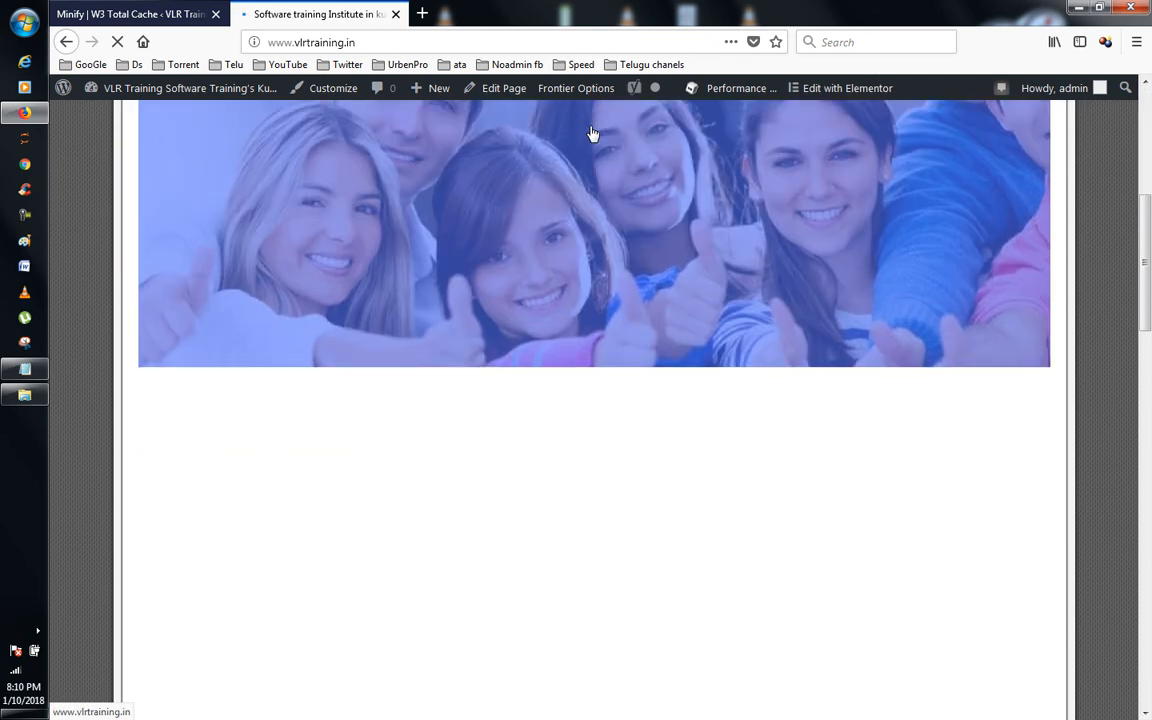
pyautogui.scroll(-3, 592, 133)
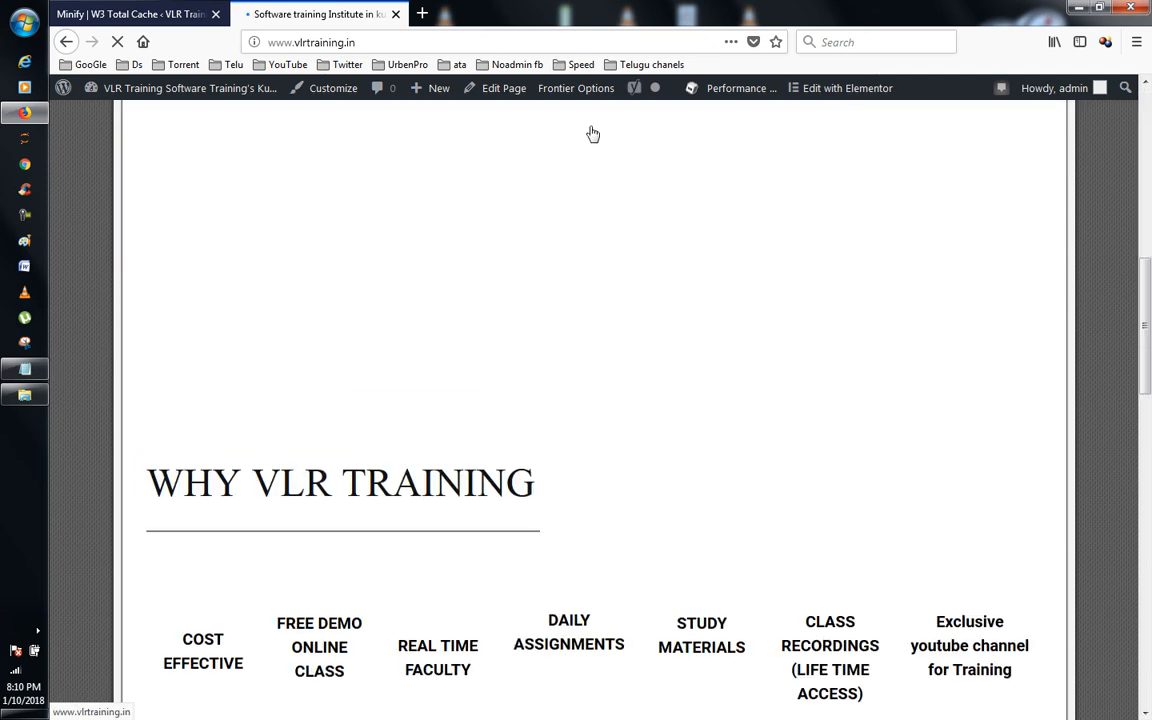
pyautogui.scroll(-7, 592, 133)
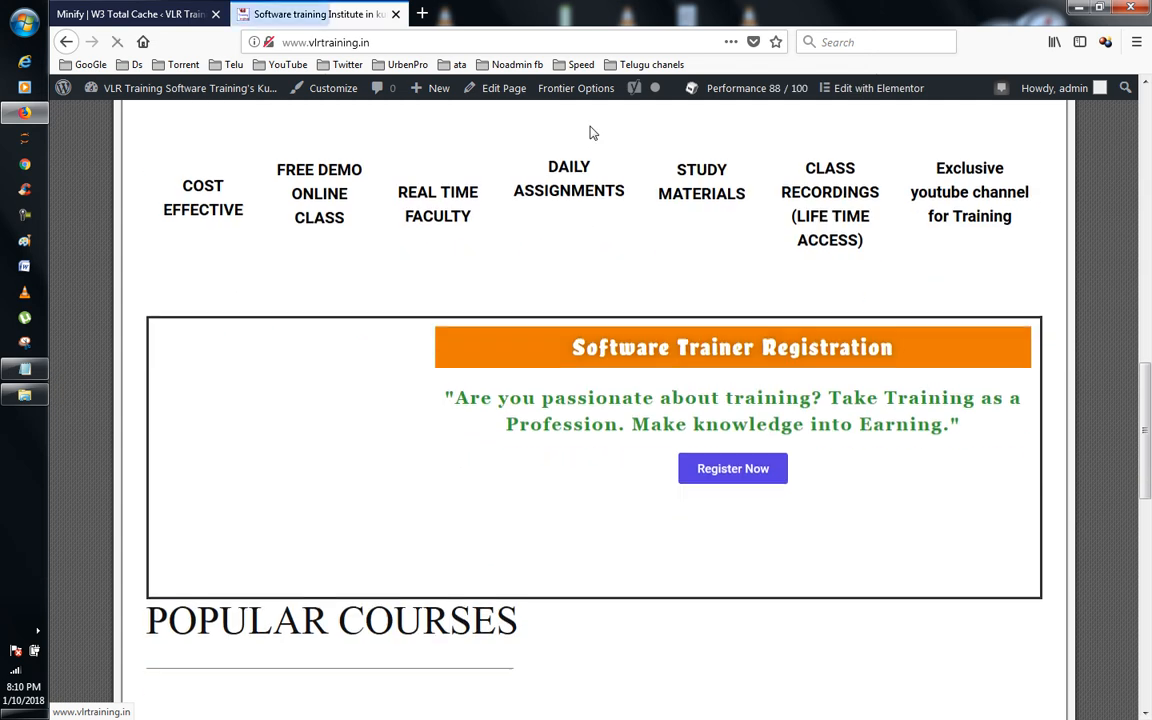
pyautogui.scroll(-6, 592, 133)
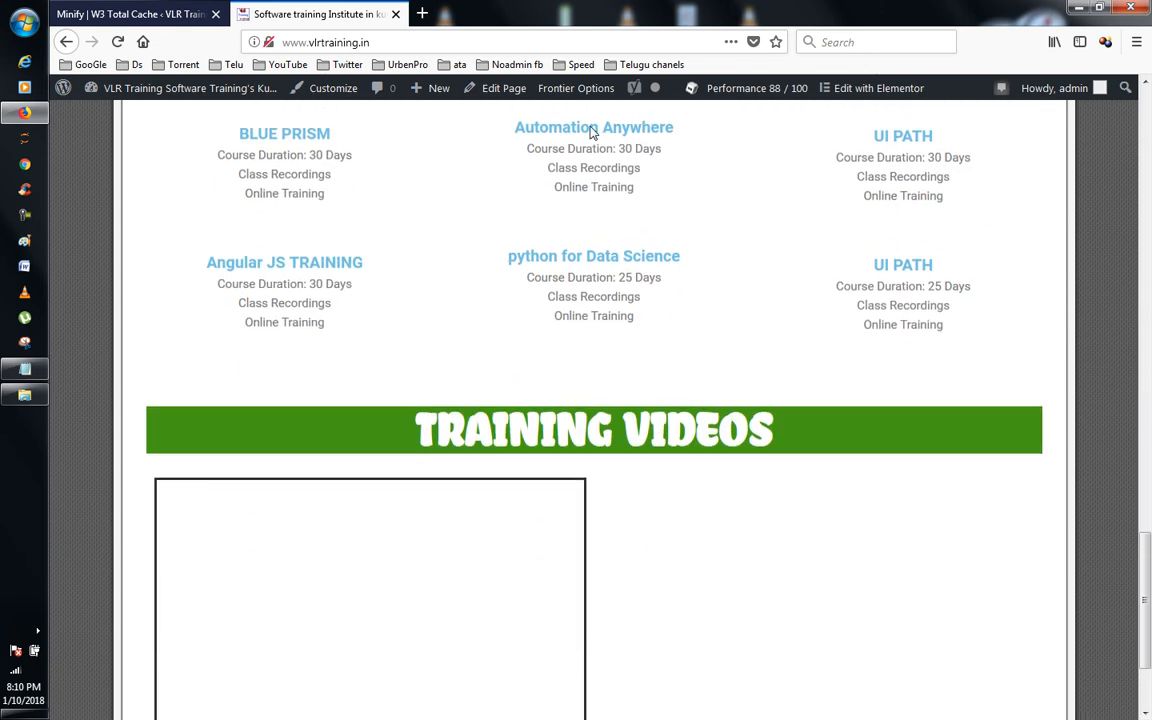
pyautogui.scroll(15, 590, 133)
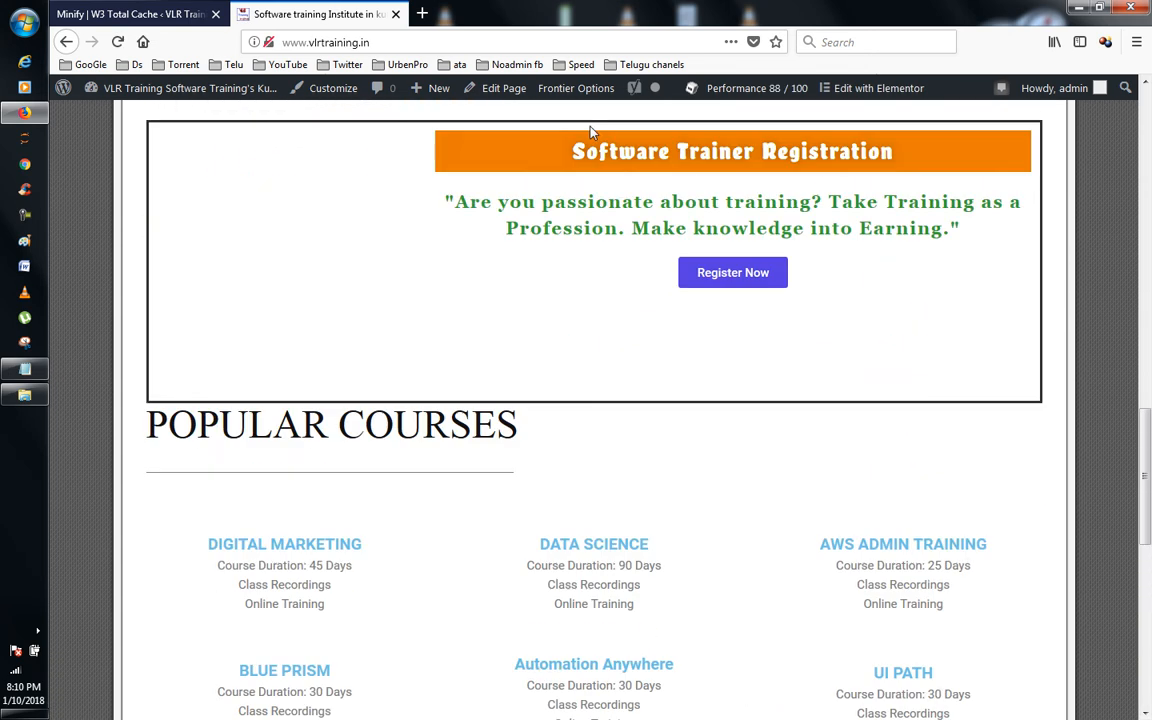
pyautogui.scroll(5, 590, 133)
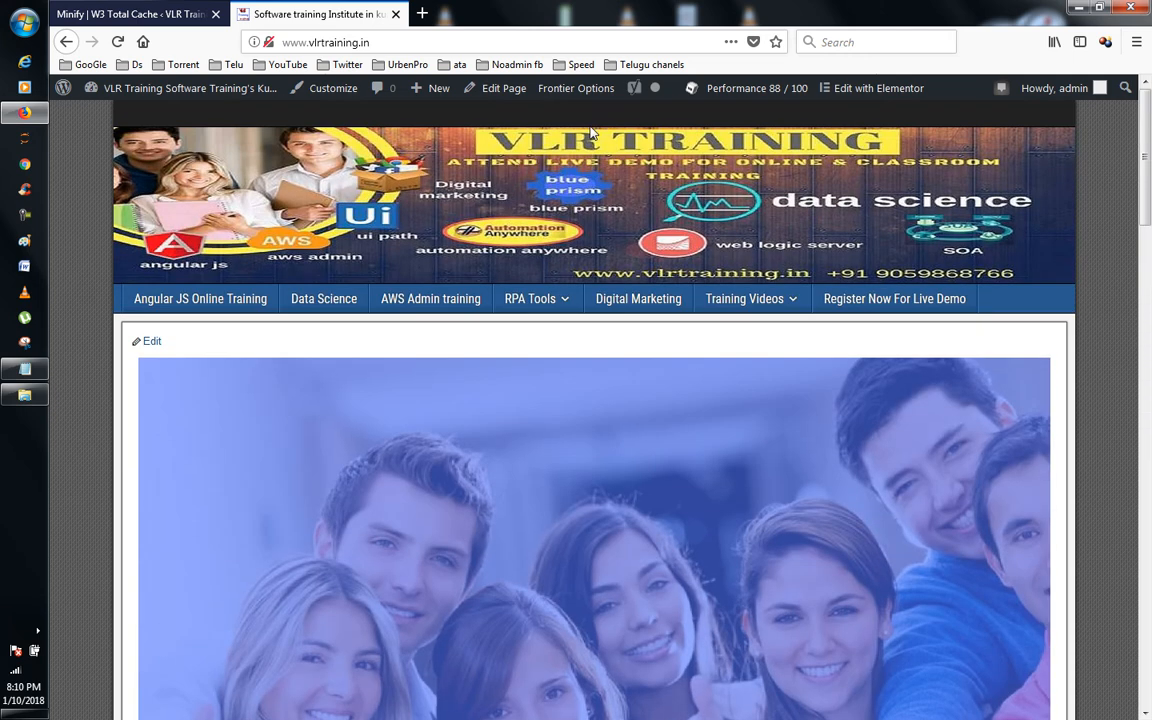
# - Look over the W3 Total Cache Minify settings page, and check how the homepage displays down to the WHY VLR TRAINING section
pyautogui.click(155, 13)
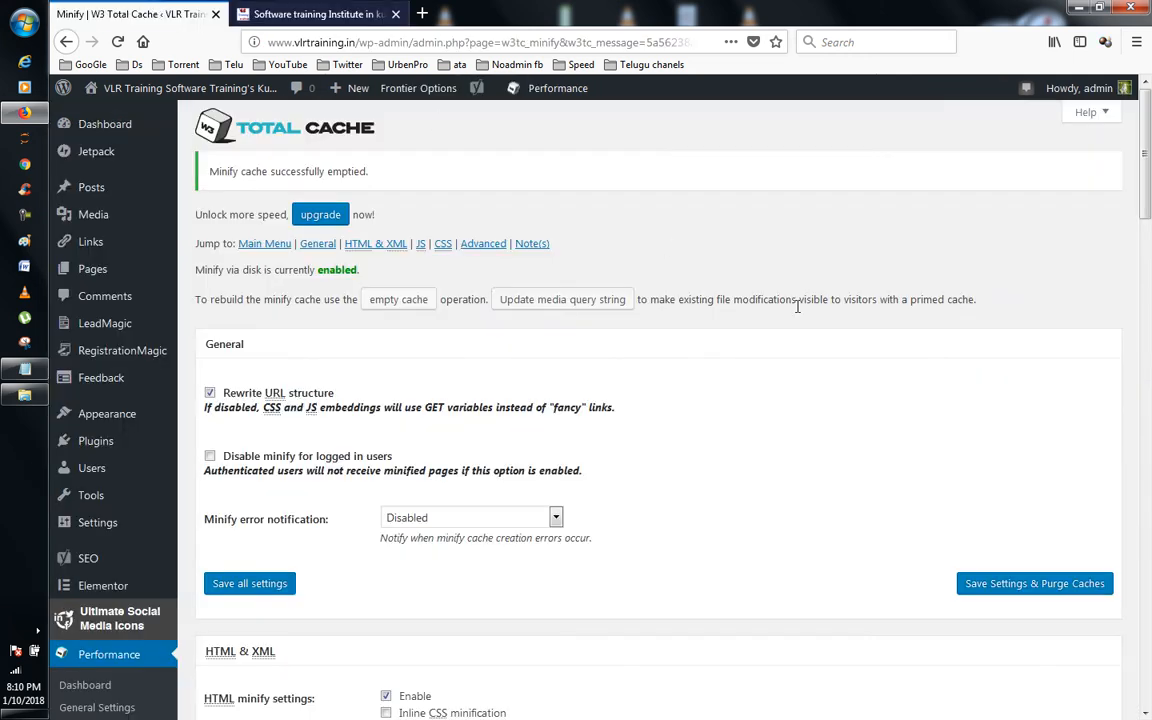
pyautogui.scroll(-3, 760, 300)
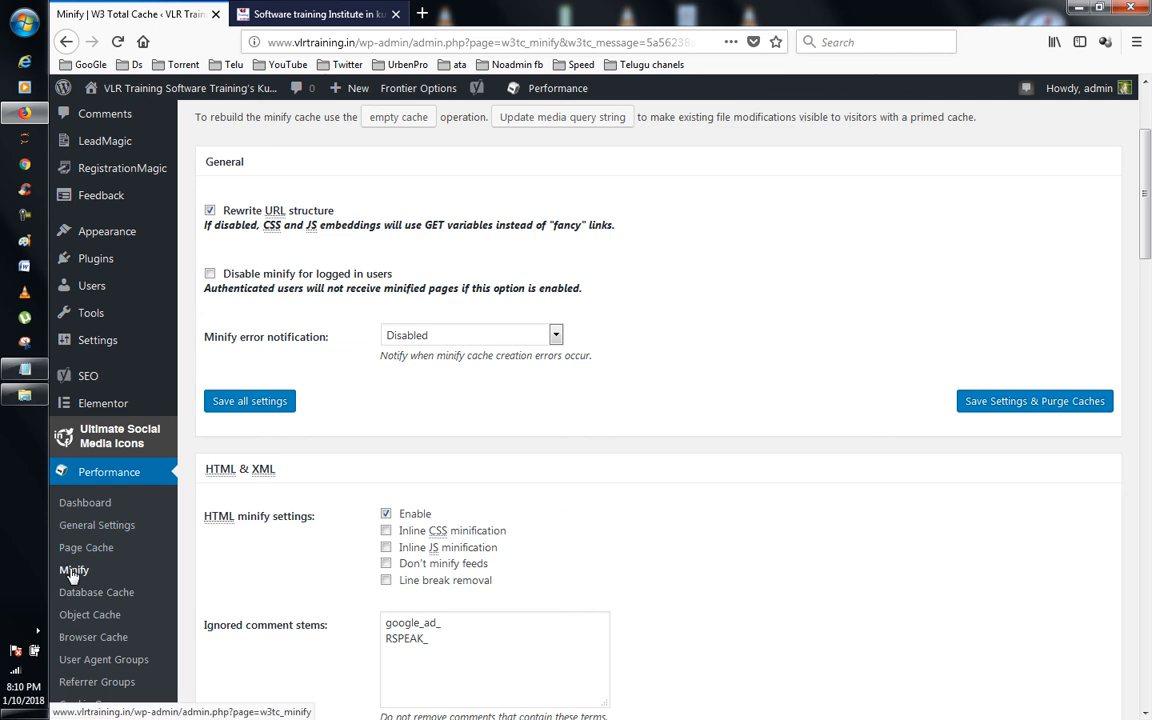
pyautogui.scroll(3, 707, 432)
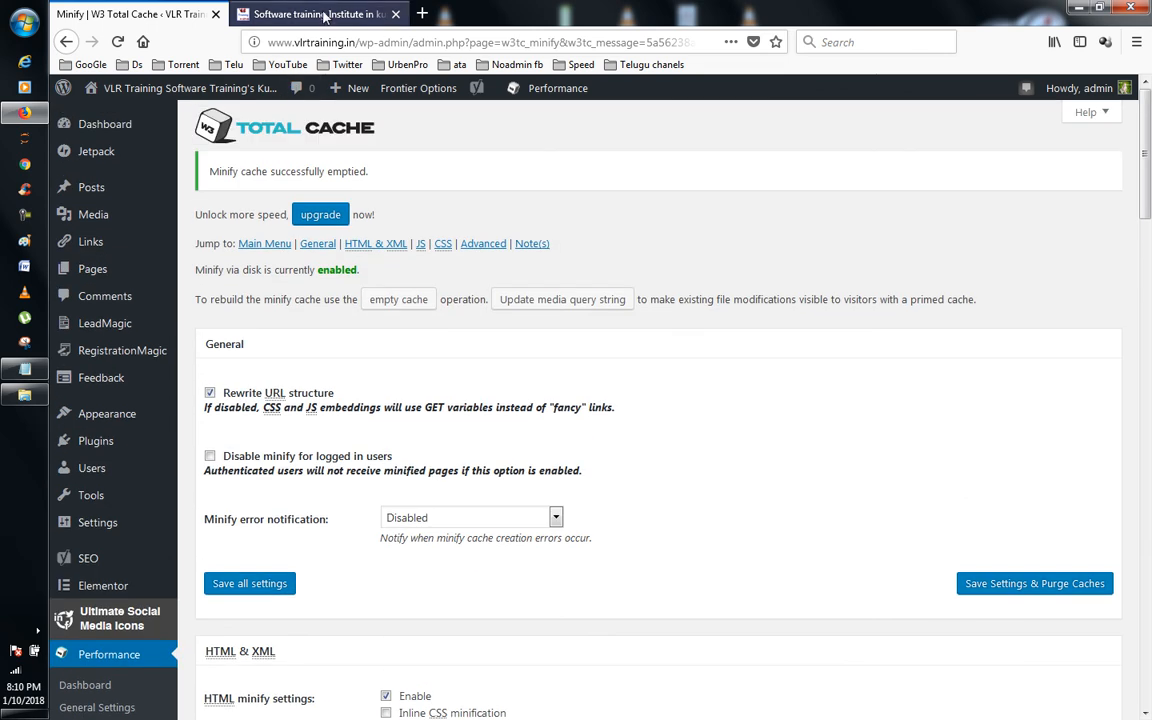
pyautogui.click(325, 14)
pyautogui.moveTo(785, 92)
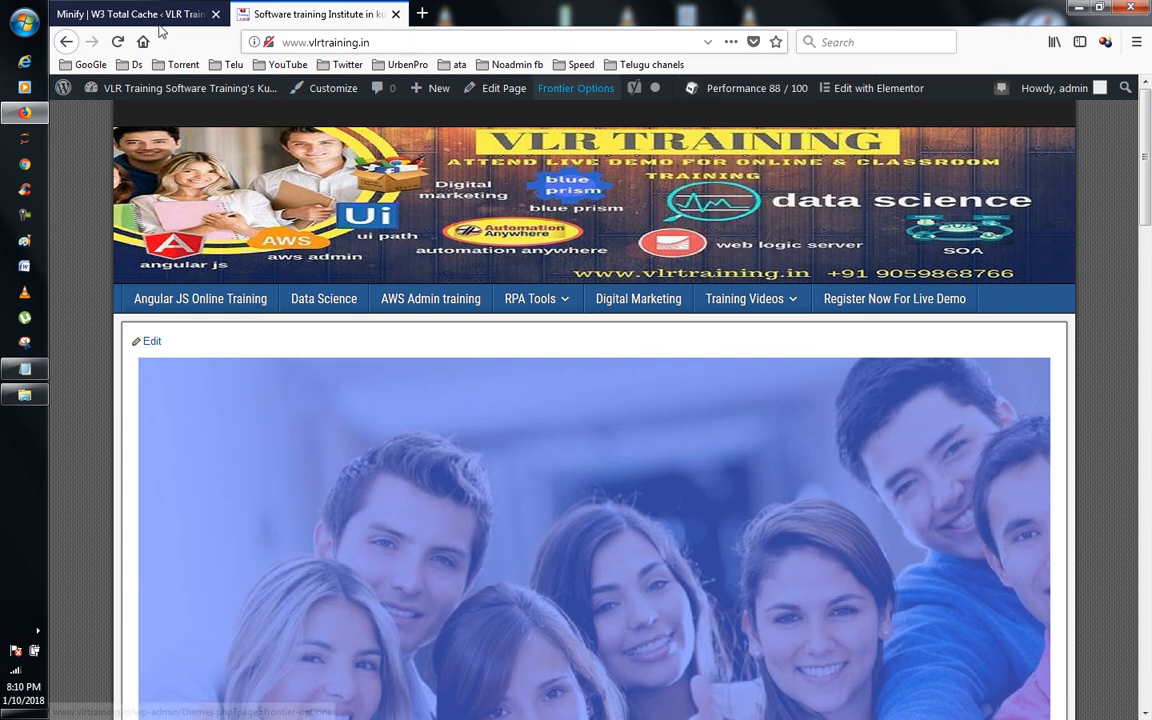
pyautogui.scroll(-15, 735, 396)
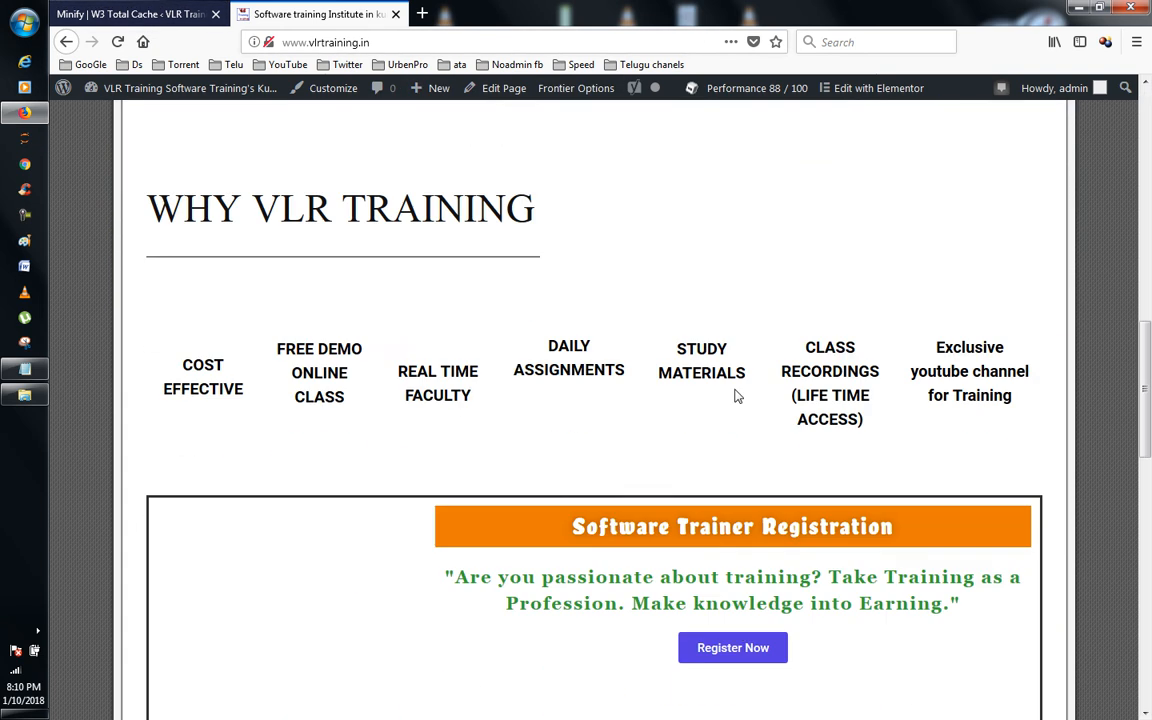
pyautogui.scroll(15, 737, 397)
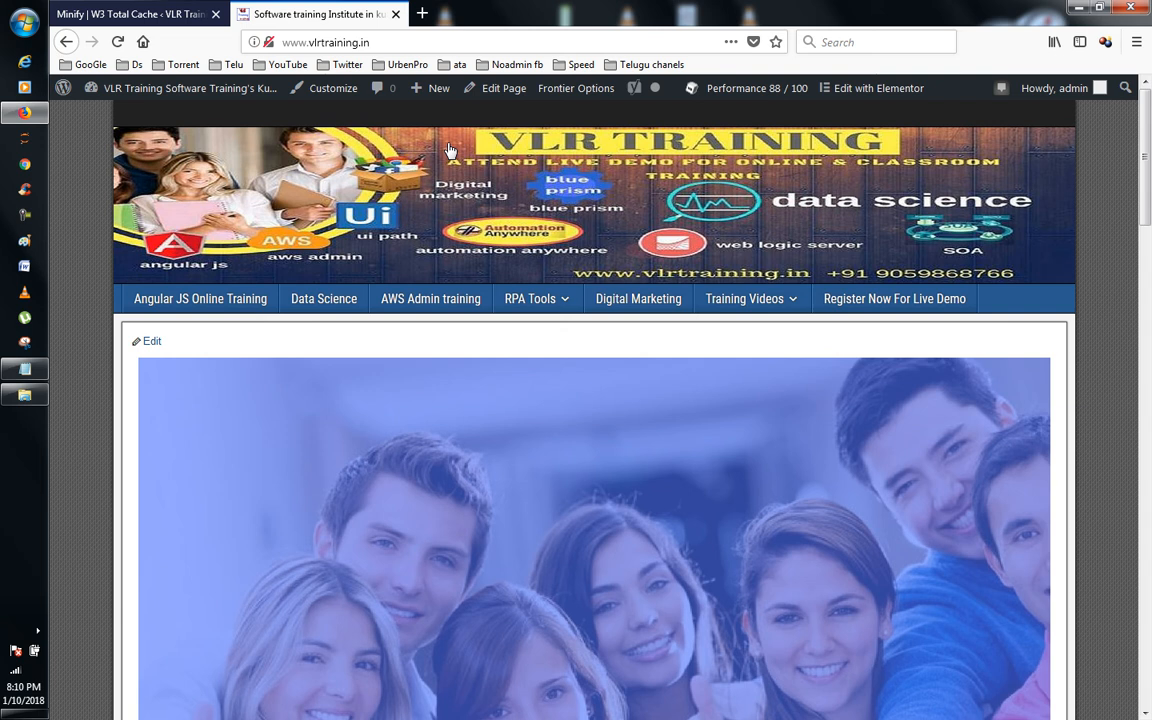
pyautogui.click(422, 13)
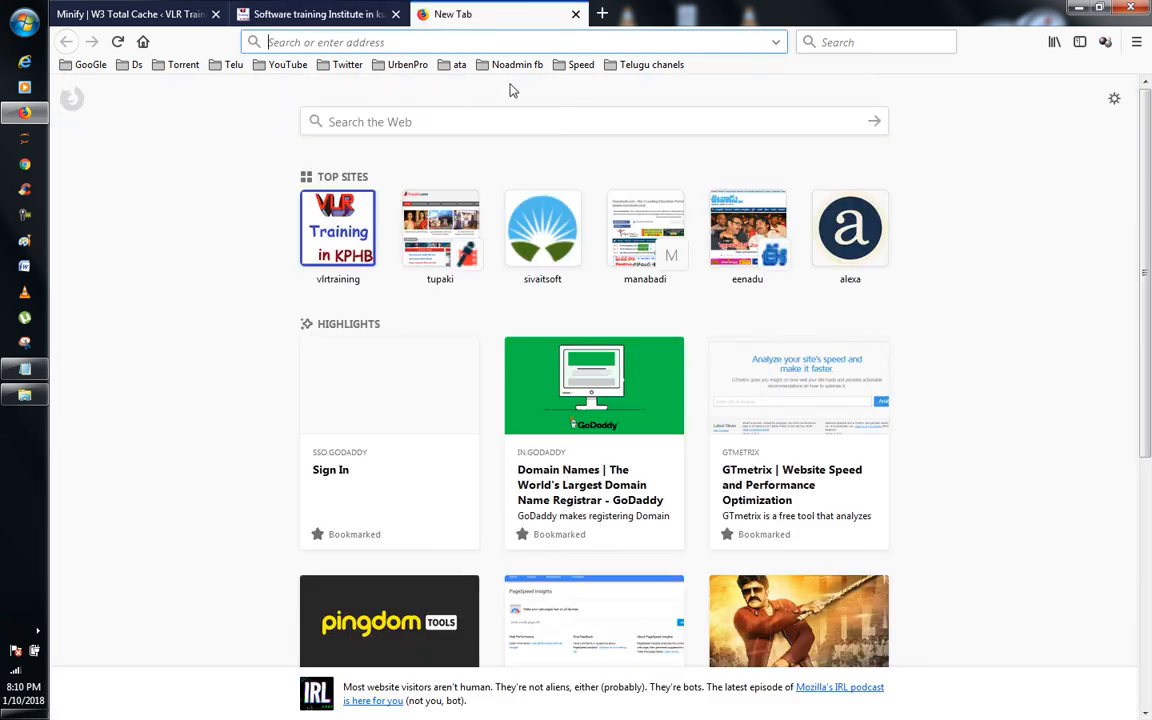
pyautogui.click(582, 65)
pyautogui.click(618, 102)
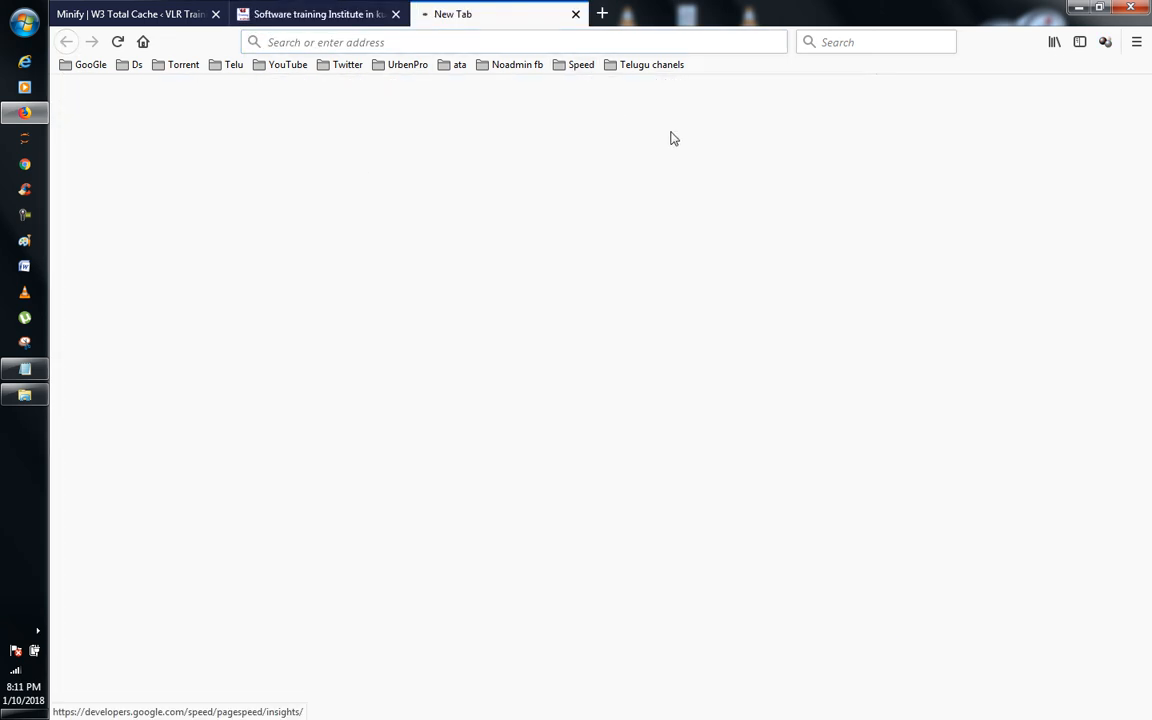
pyautogui.click(260, 322)
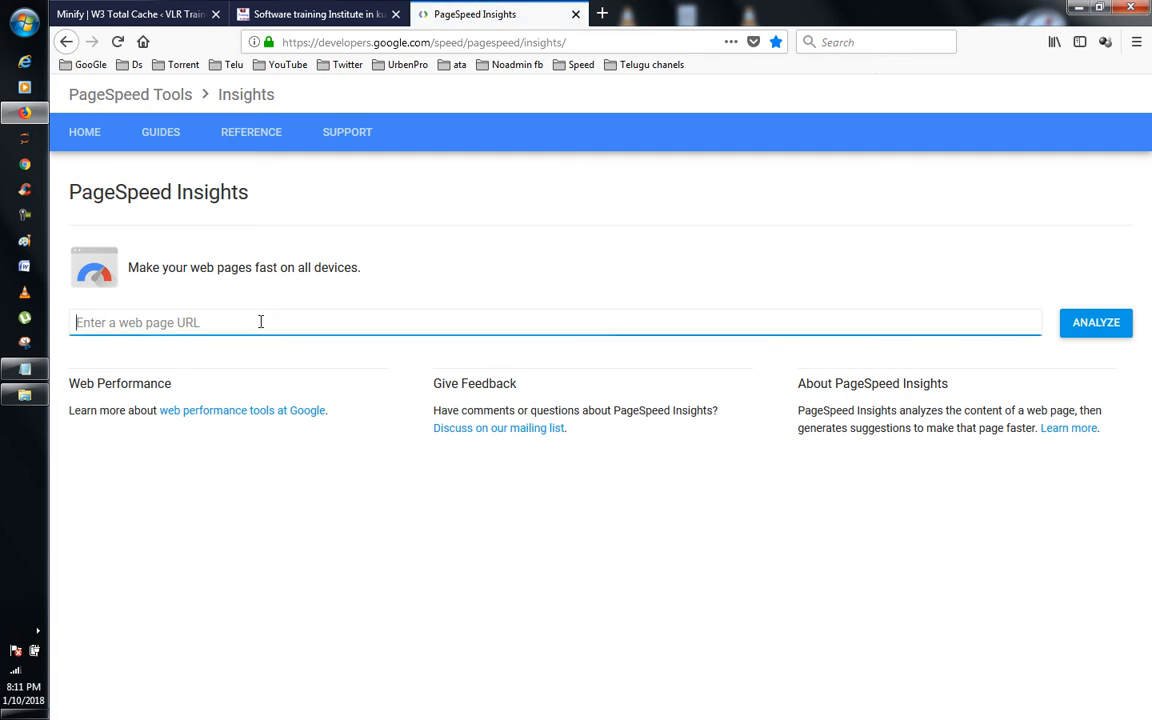
pyautogui.click(210, 377)
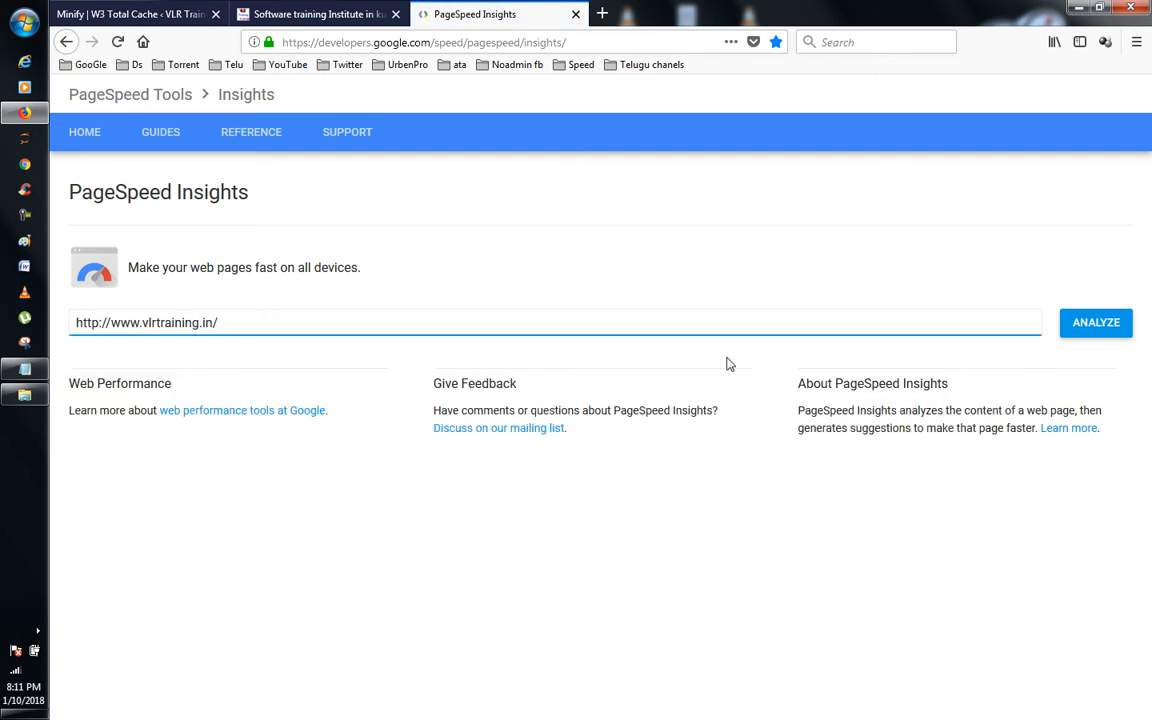
pyautogui.click(1078, 325)
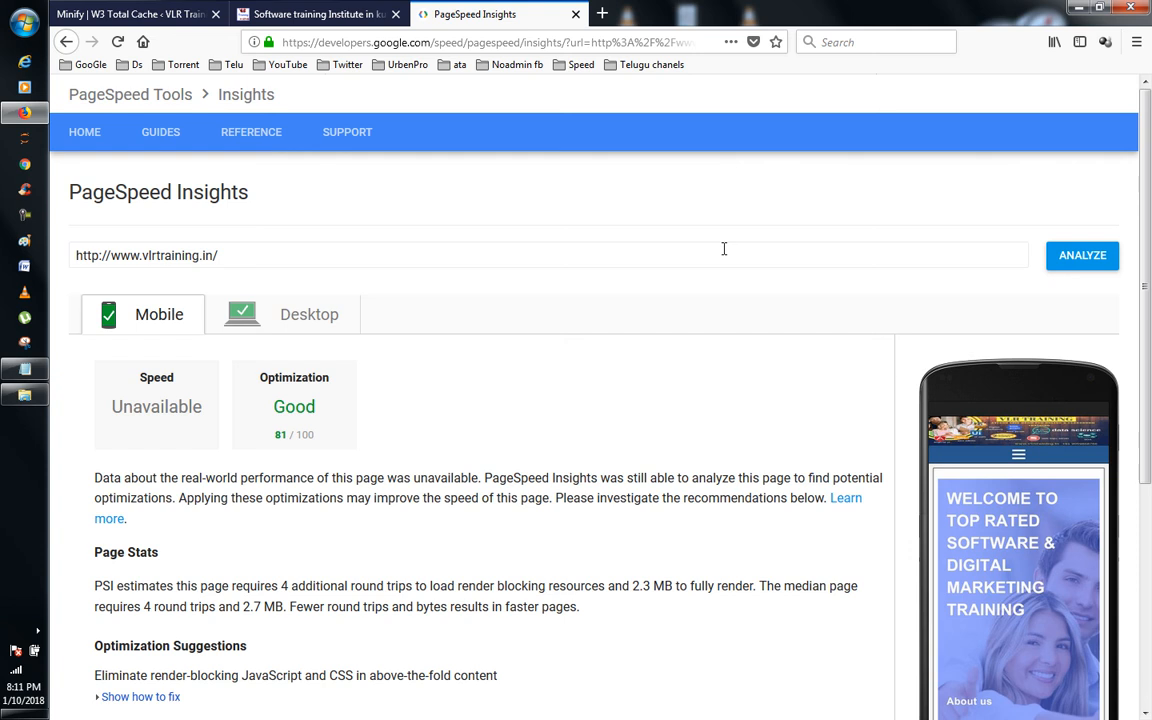
# - Compare the Mobile and Desktop results, examining the optimization score and the optimization suggestions for each
pyautogui.scroll(-3, 724, 249)
pyautogui.scroll(3, 690, 285)
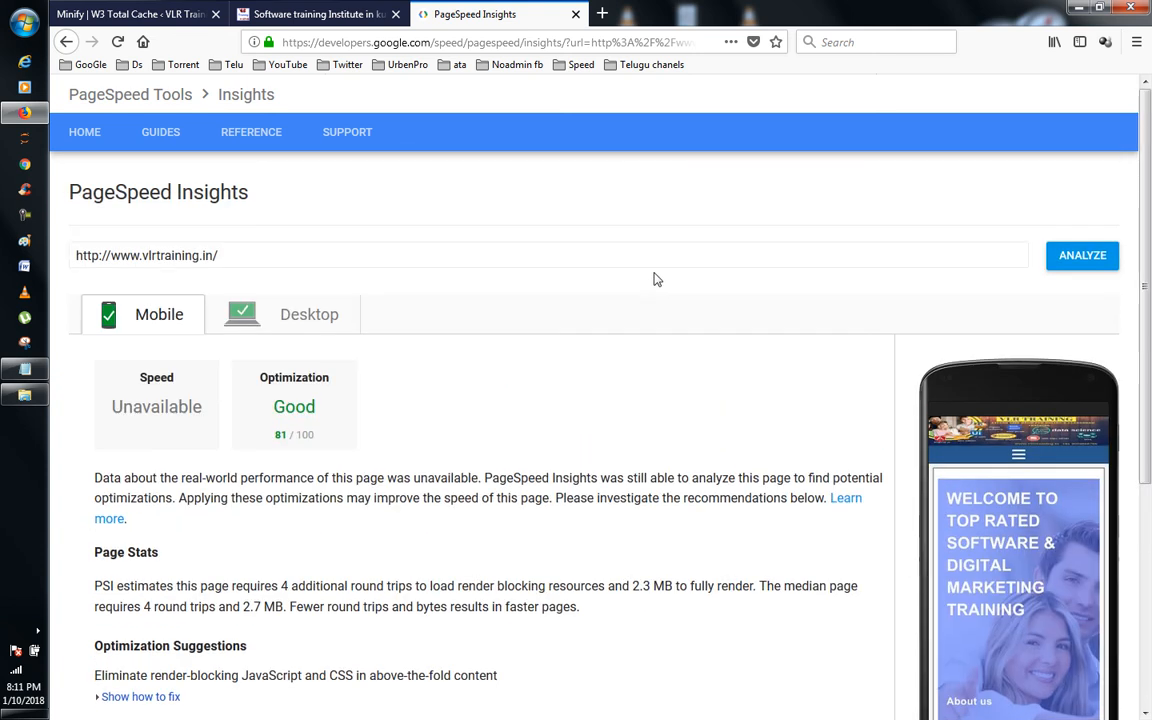
pyautogui.click(256, 331)
pyautogui.click(141, 317)
pyautogui.scroll(-5, 535, 391)
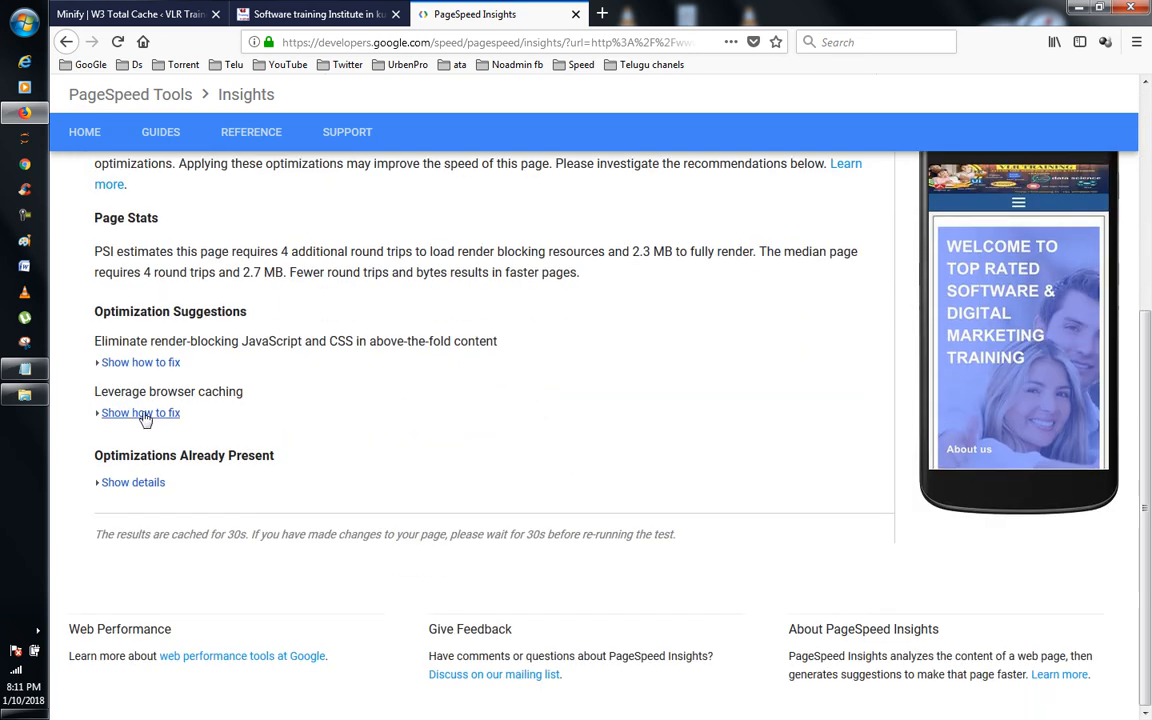
pyautogui.scroll(5, 313, 372)
pyautogui.click(252, 324)
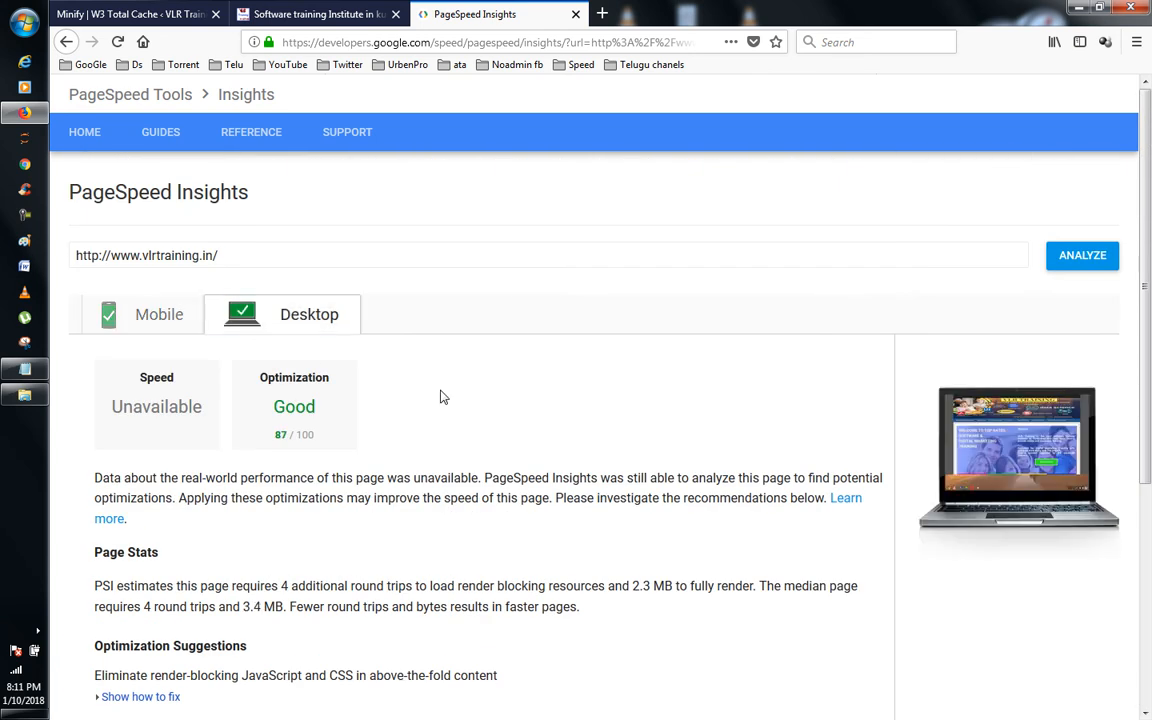
pyautogui.scroll(-5, 442, 396)
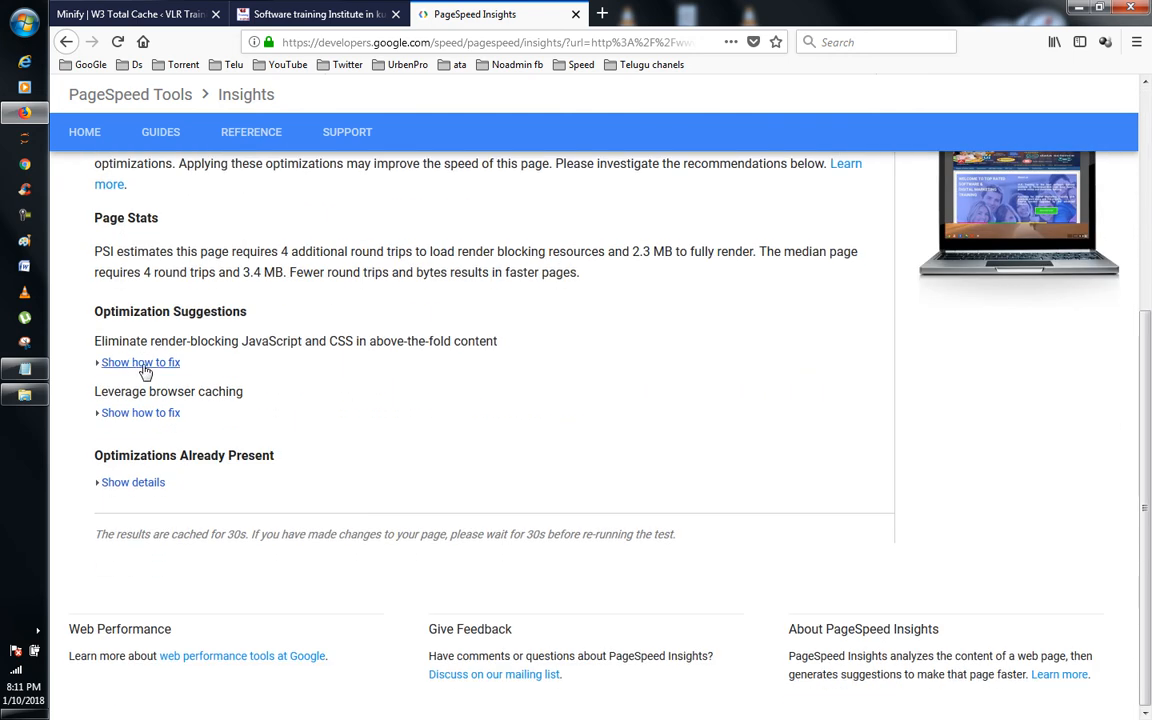
pyautogui.scroll(2, 320, 362)
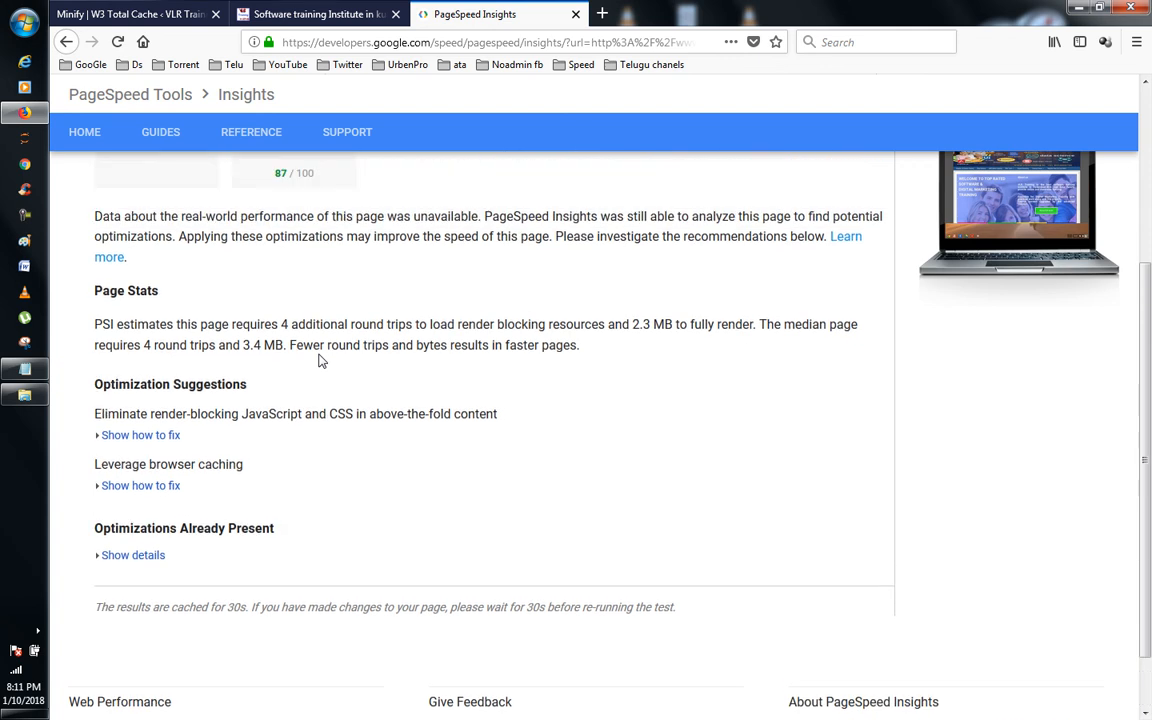
pyautogui.scroll(4, 320, 362)
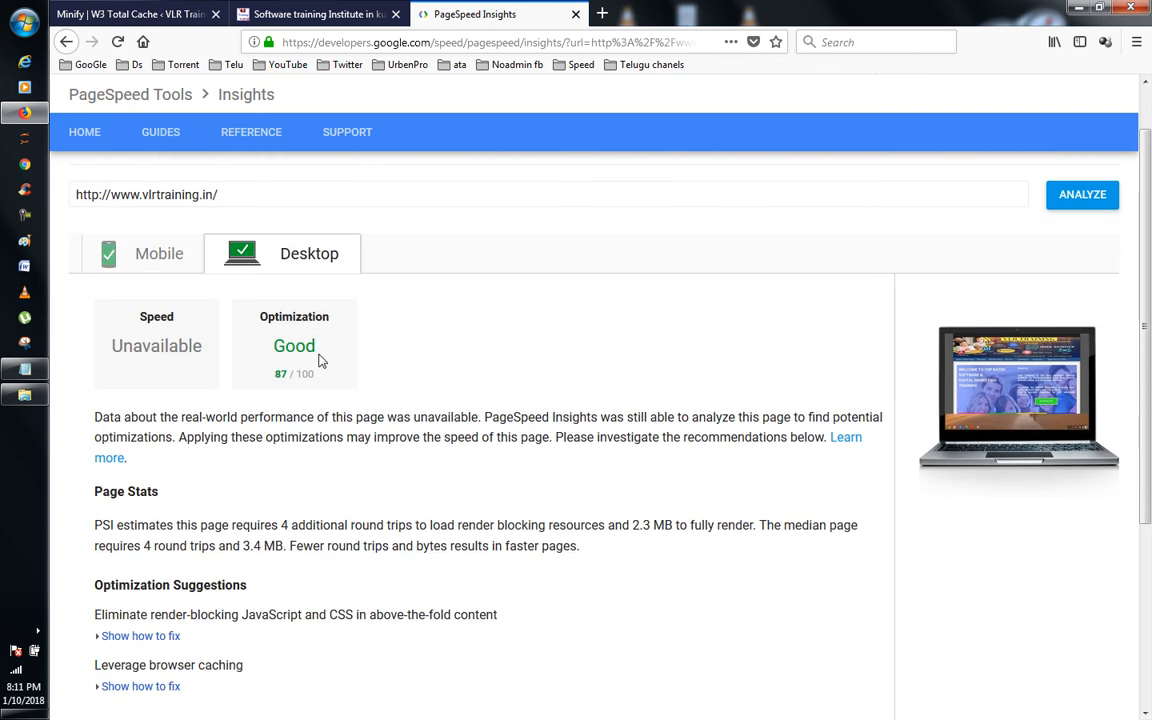
# - Disable Minify in the W3 Total Cache general settings and save all settings
pyautogui.click(165, 20)
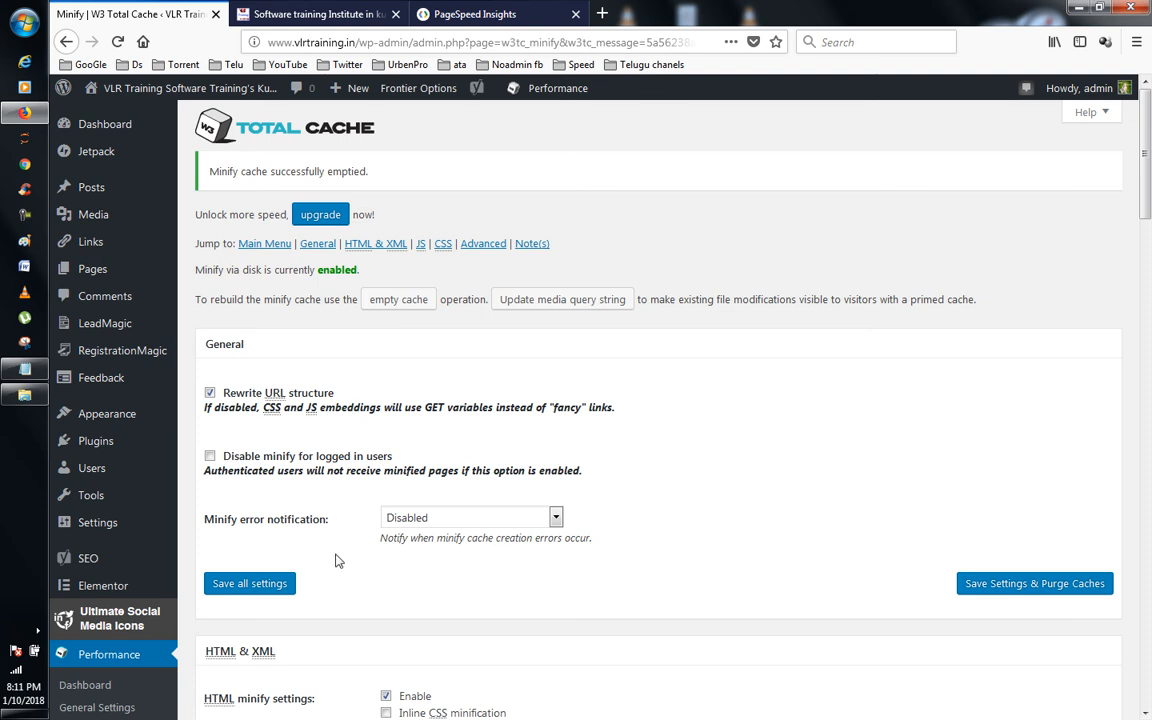
pyautogui.scroll(-2, 320, 550)
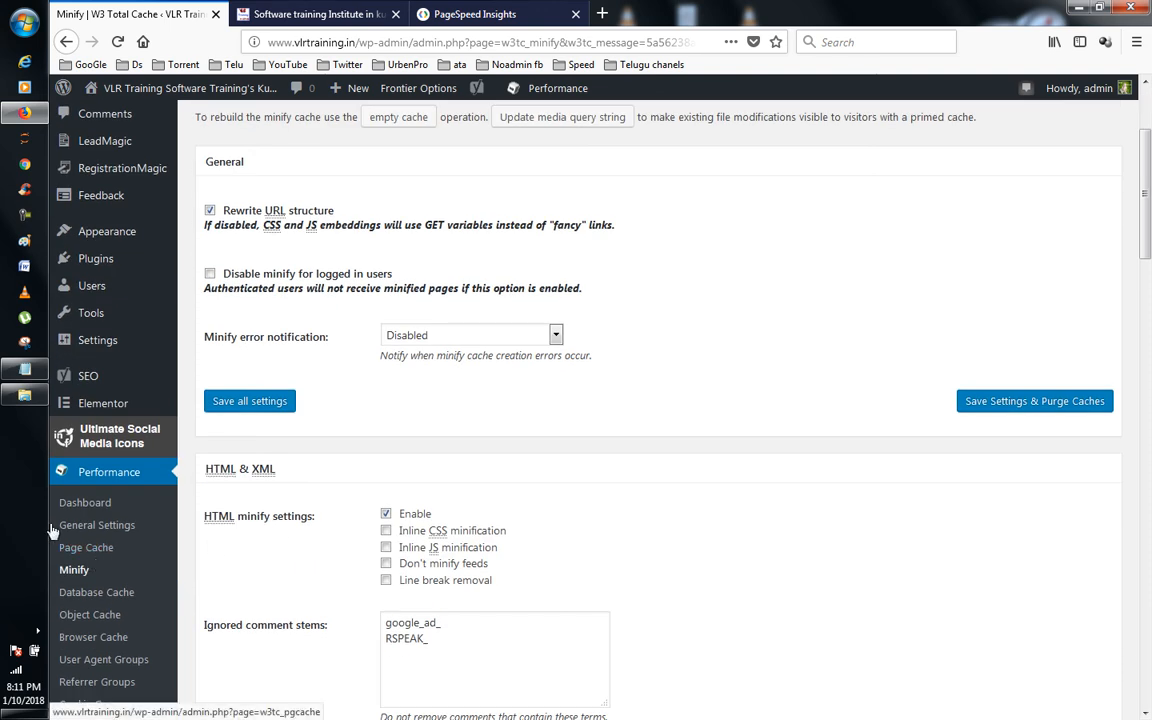
pyautogui.click(85, 525)
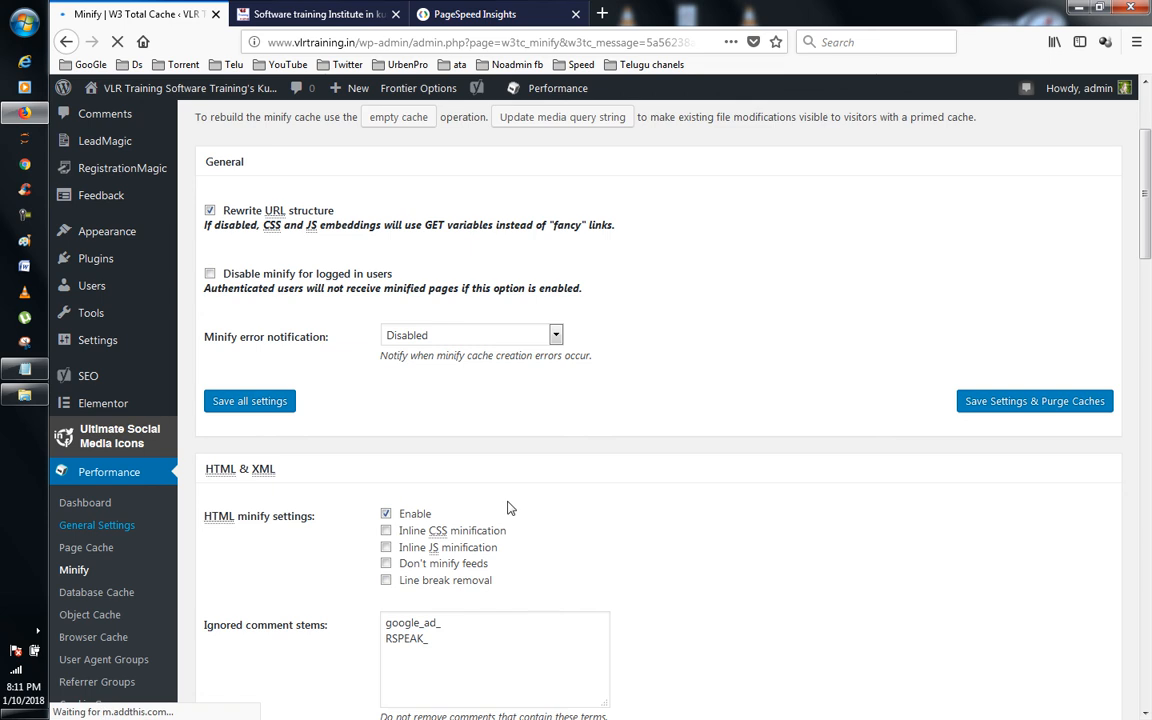
pyautogui.scroll(3, 520, 490)
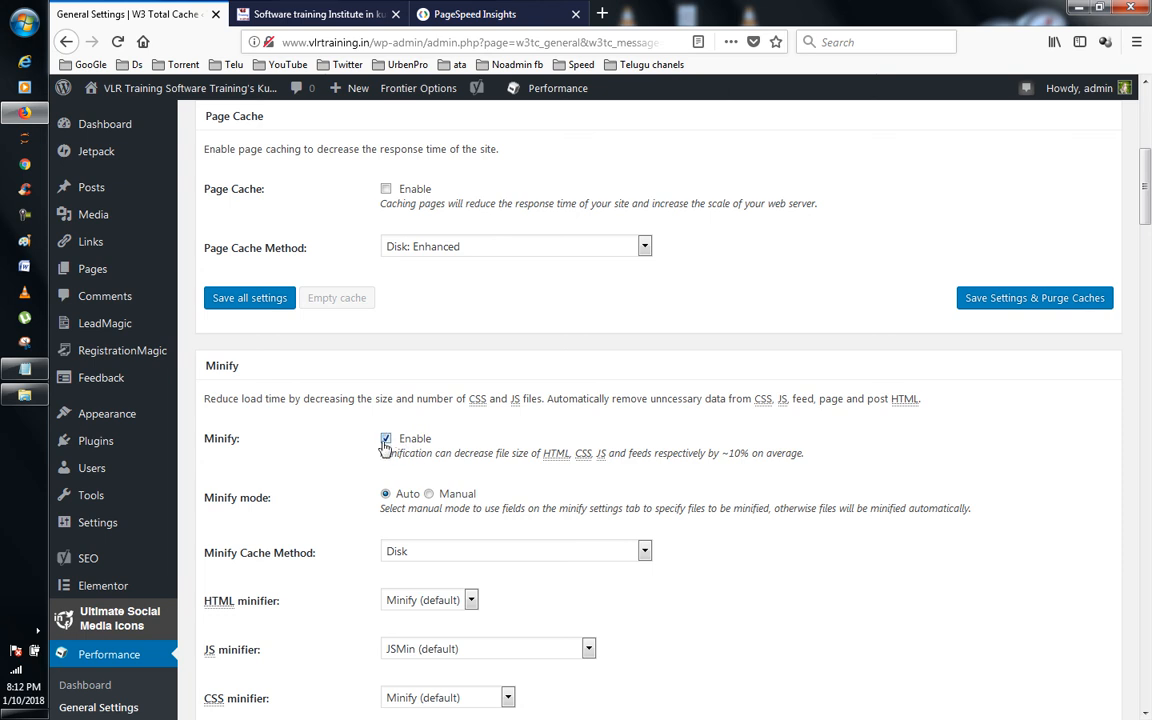
pyautogui.click(386, 438)
pyautogui.scroll(-3, 593, 437)
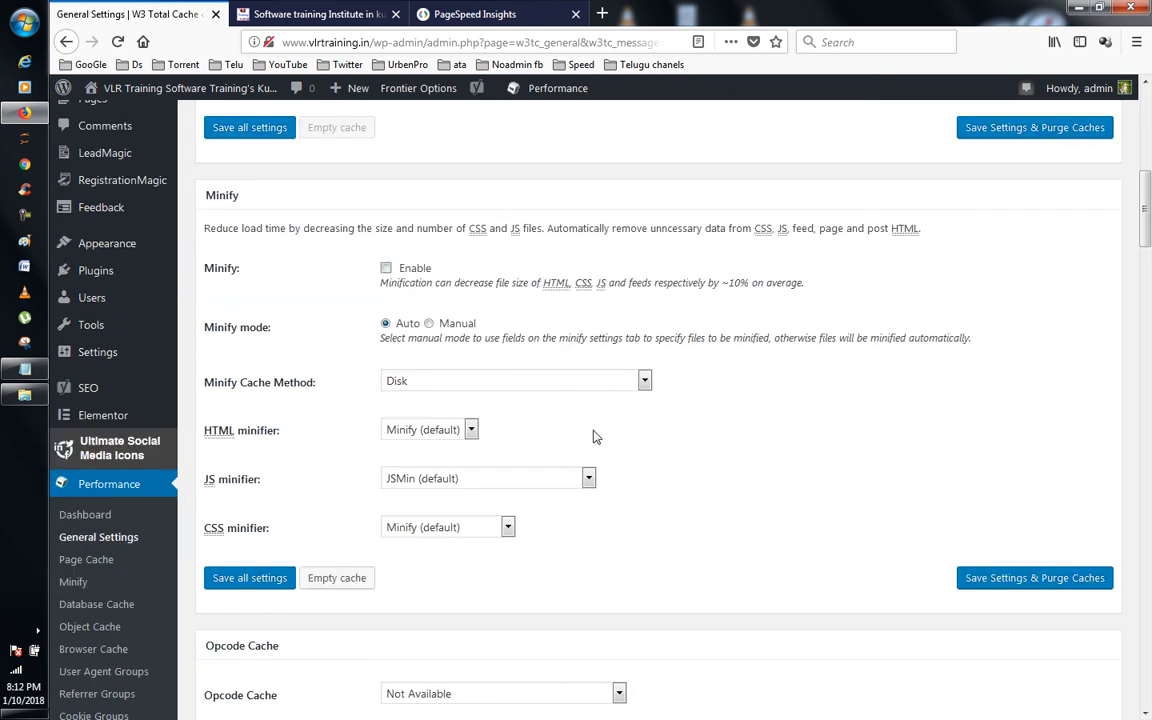
pyautogui.click(250, 383)
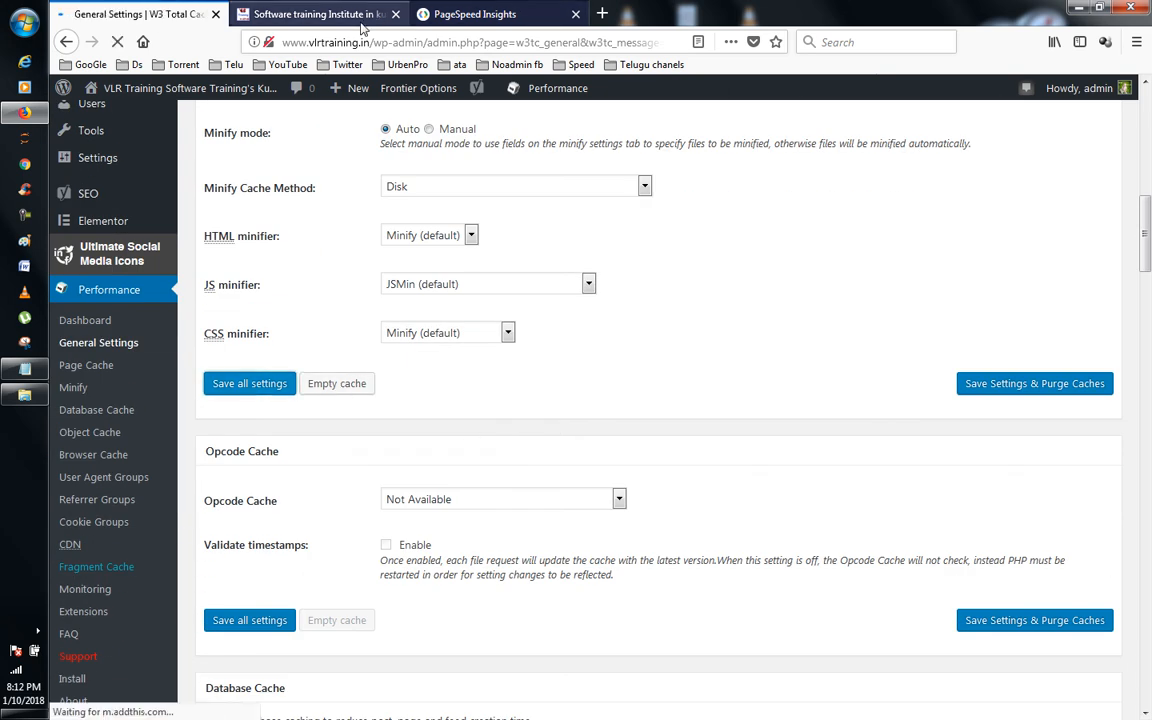
# - Reload the vlrtraining.in homepage and check how its images and sections display down to WHY VLR TRAINING
pyautogui.click(318, 14)
pyautogui.press('F5')
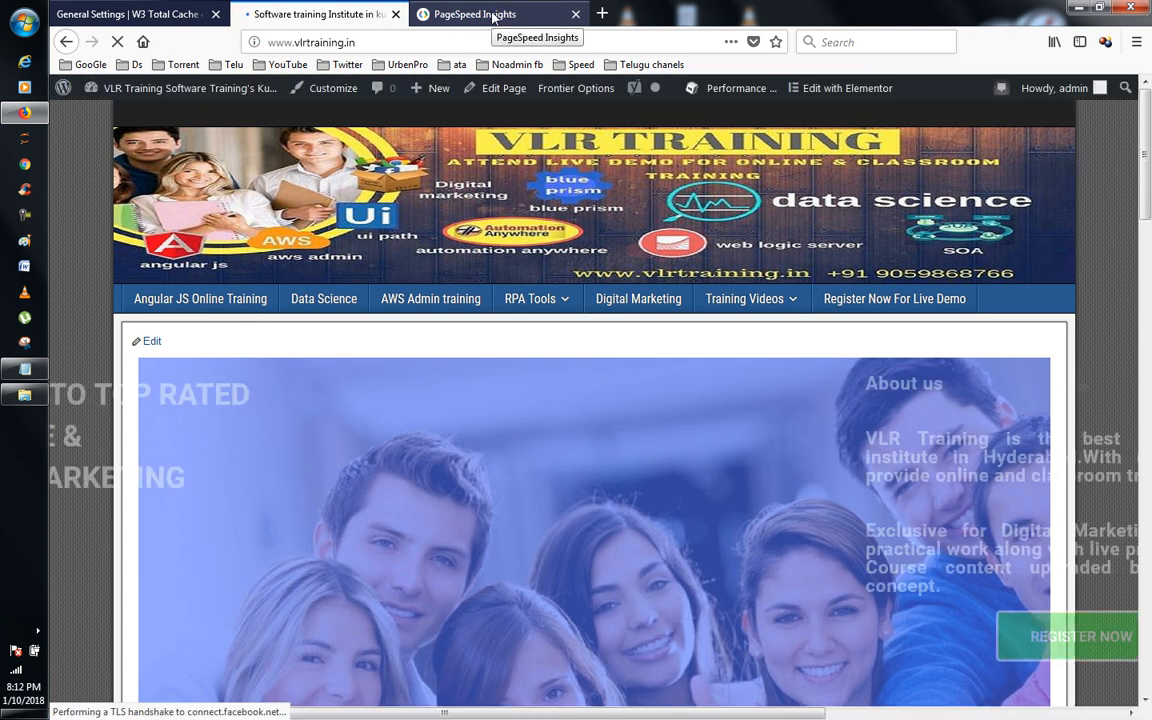
pyautogui.scroll(-10, 740, 310)
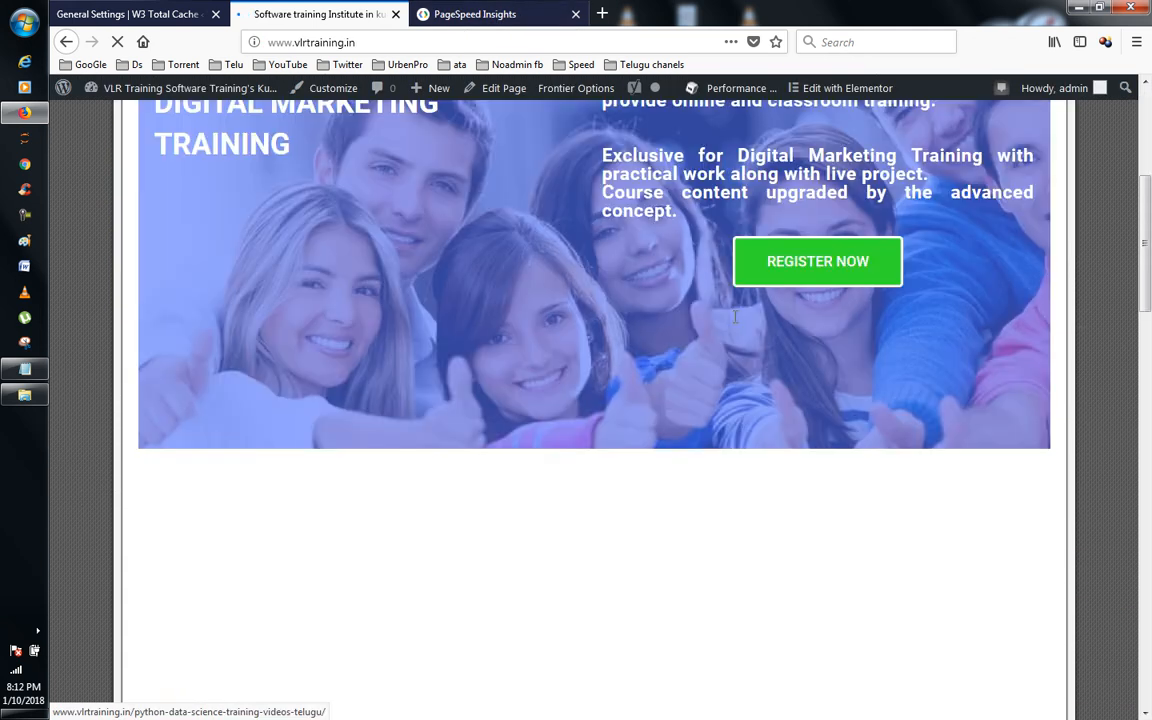
pyautogui.scroll(-1, 578, 198)
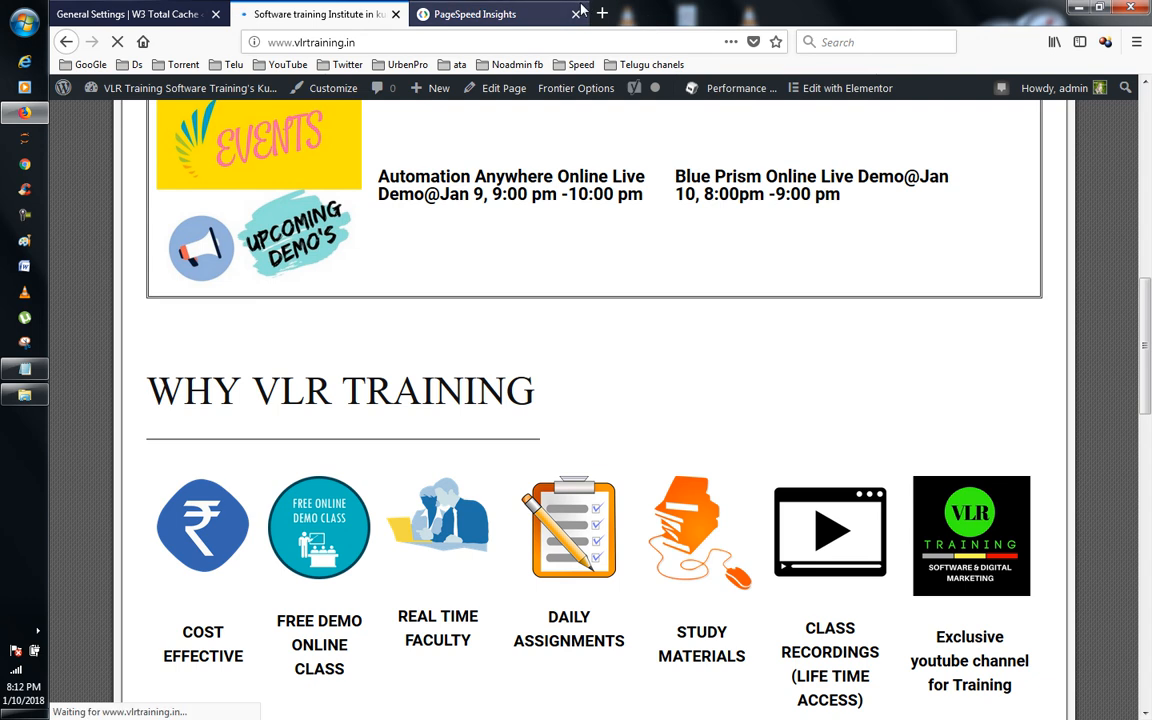
pyautogui.click(475, 14)
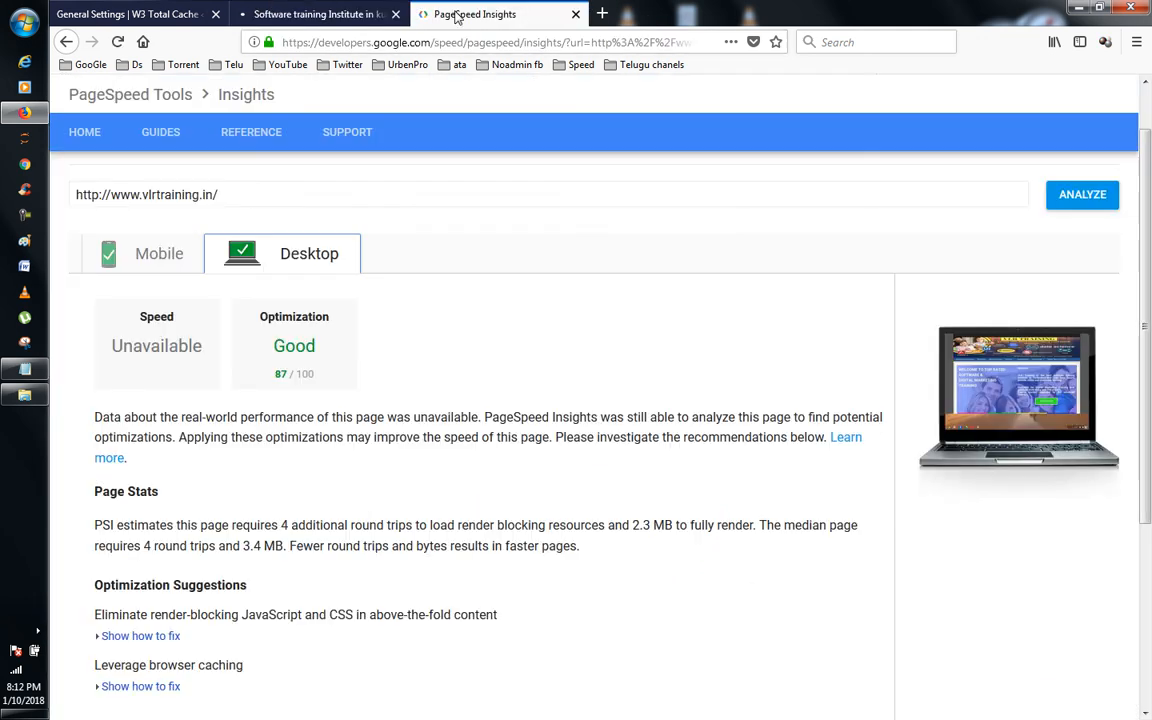
pyautogui.click(1080, 194)
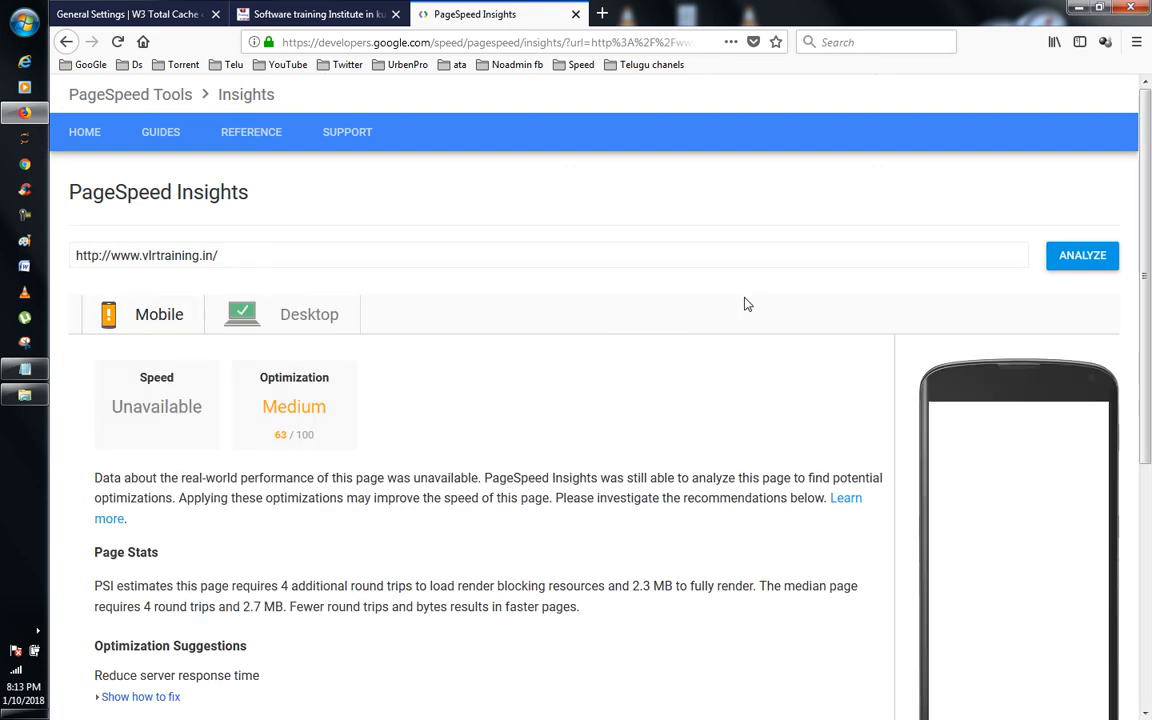
pyautogui.scroll(-2, 700, 300)
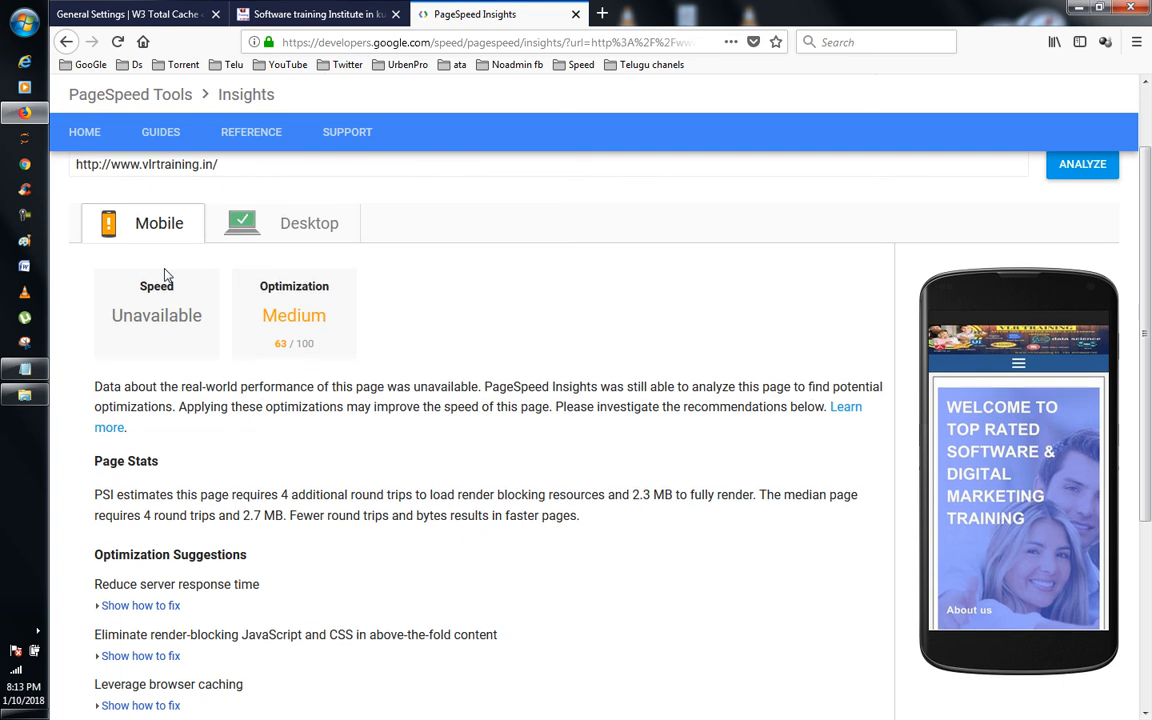
pyautogui.click(280, 228)
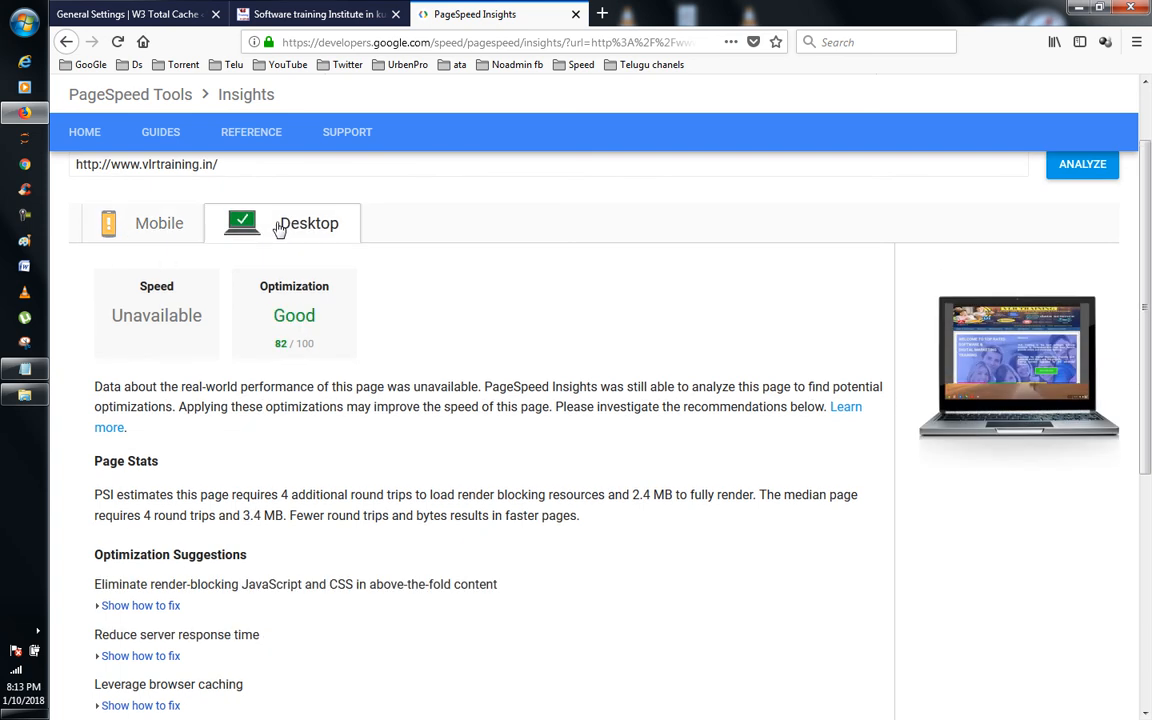
pyautogui.click(110, 234)
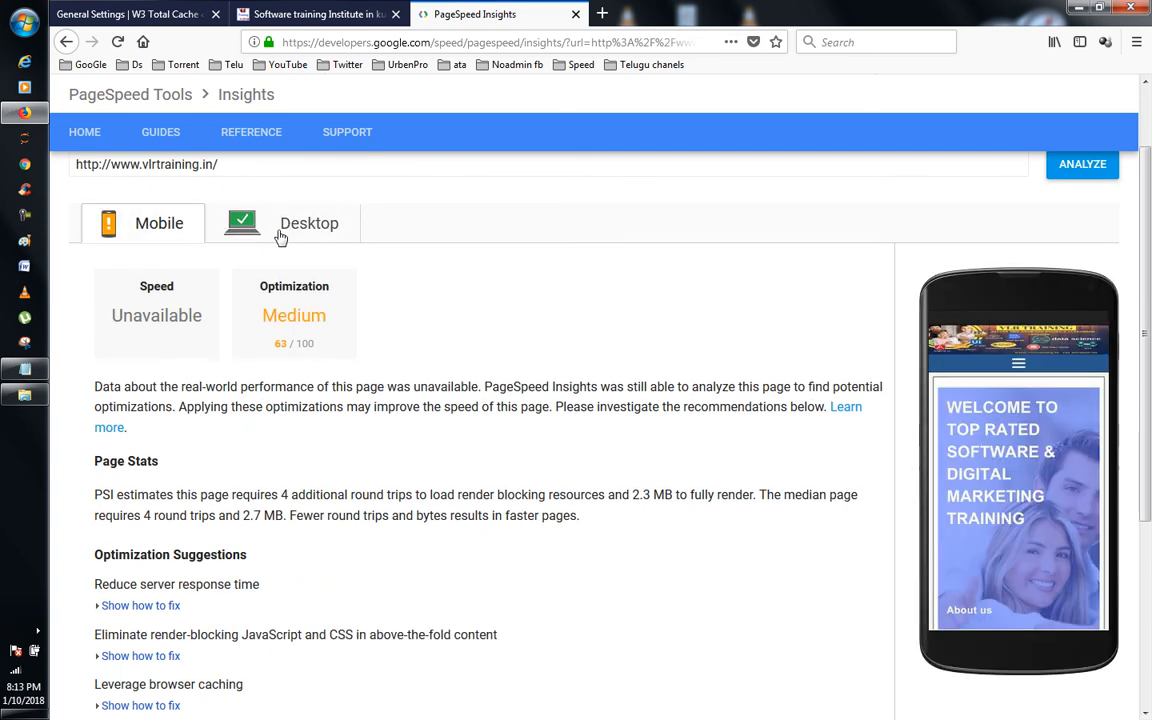
pyautogui.click(281, 237)
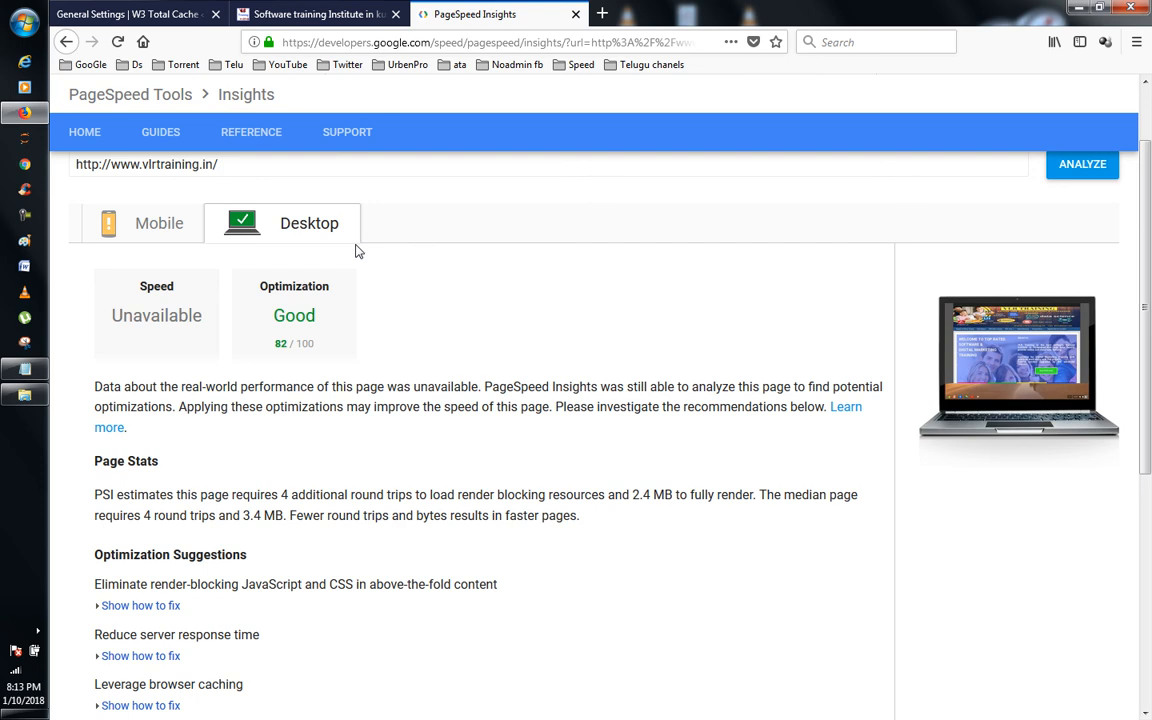
# - Review the Mobile optimization suggestions and expand the fix details for Leverage browser caching to examine the listed cacheable resources
pyautogui.click(133, 230)
pyautogui.scroll(-3, 645, 489)
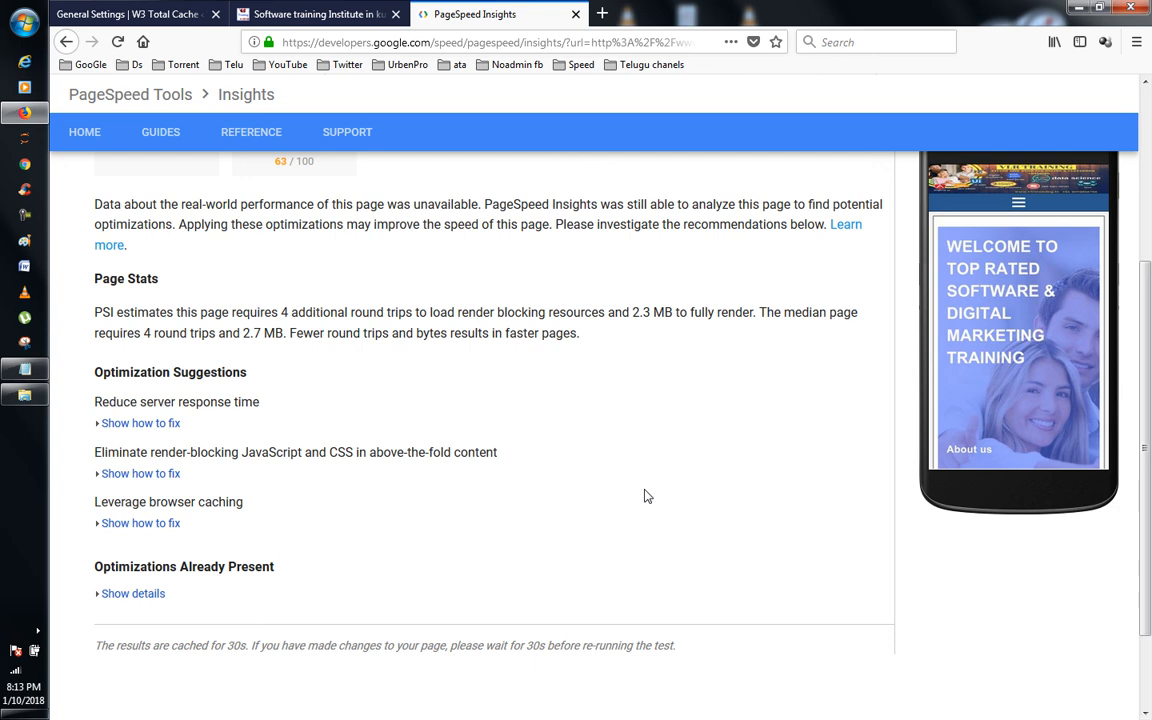
pyautogui.scroll(4, 645, 496)
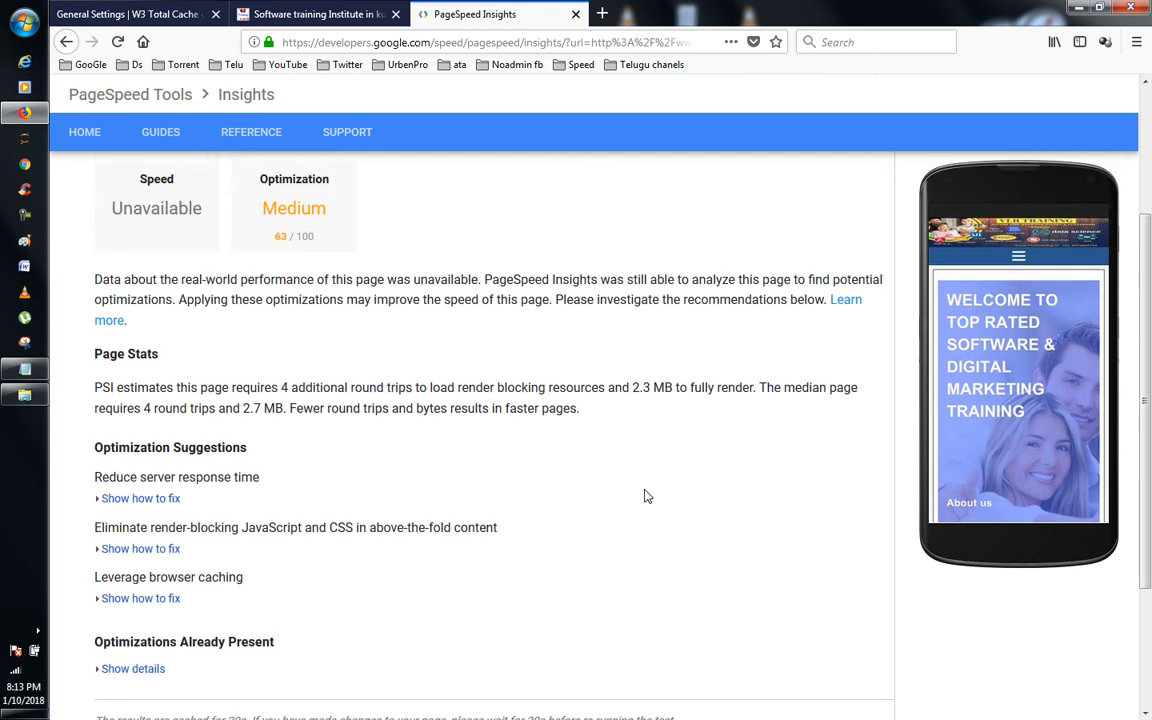
pyautogui.scroll(-3, 645, 496)
pyautogui.scroll(-3, 645, 496)
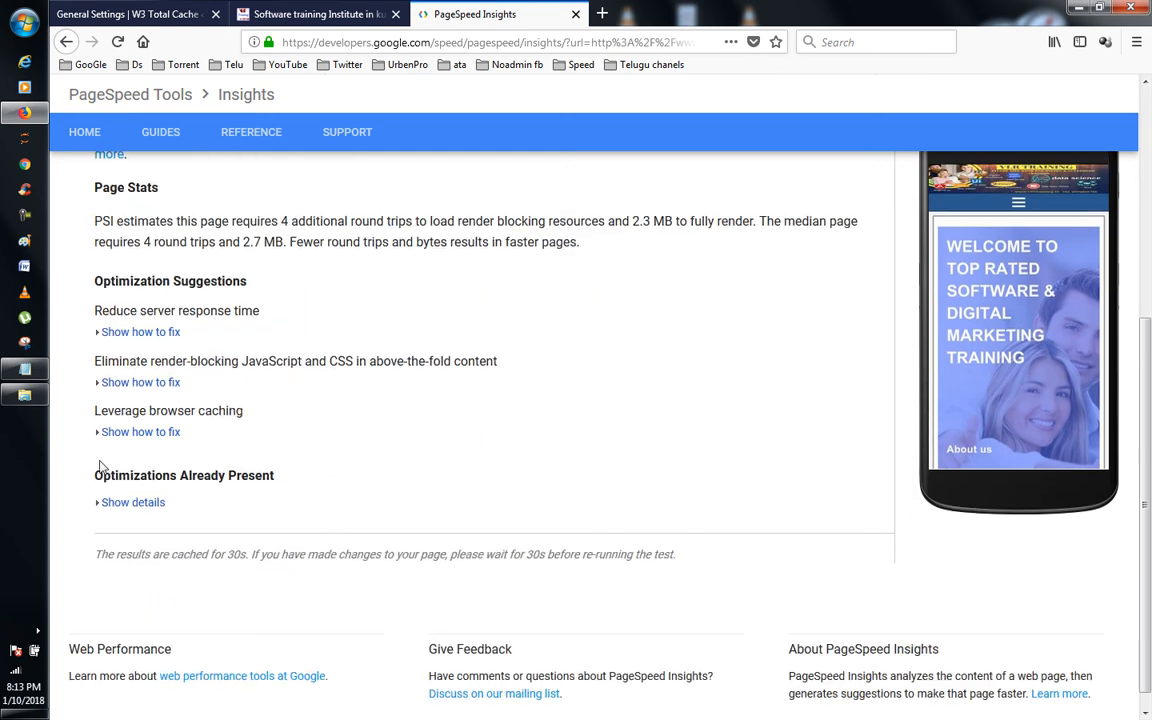
pyautogui.click(140, 432)
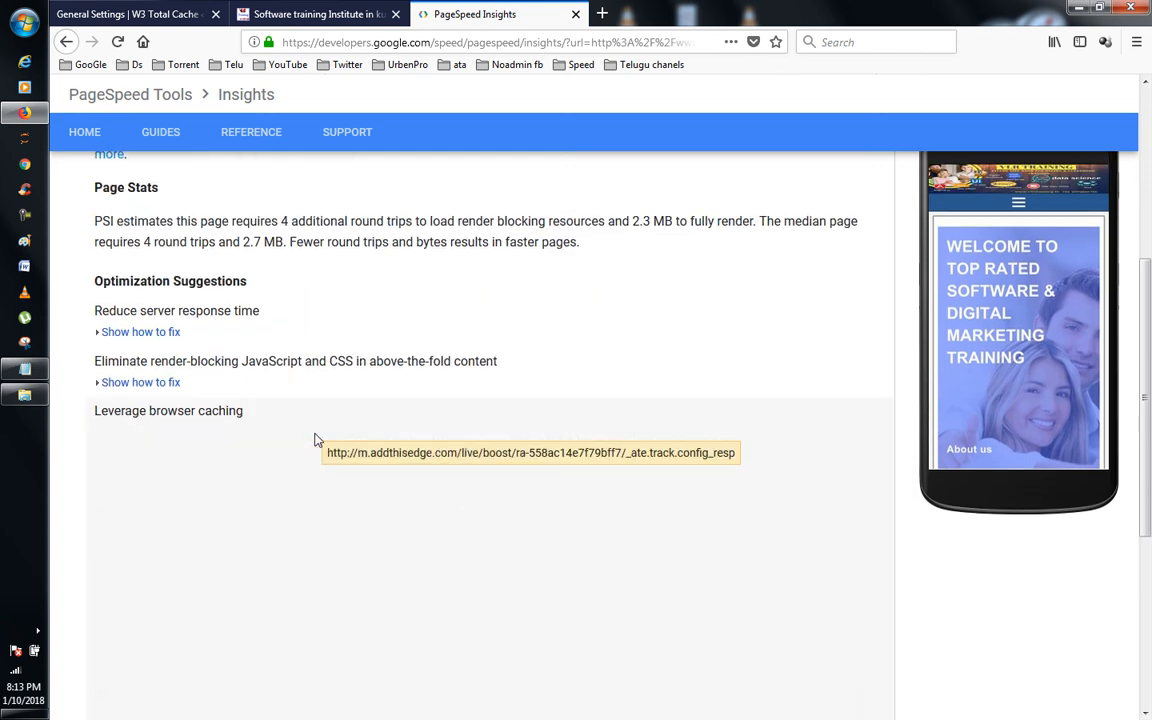
pyautogui.scroll(-3, 316, 440)
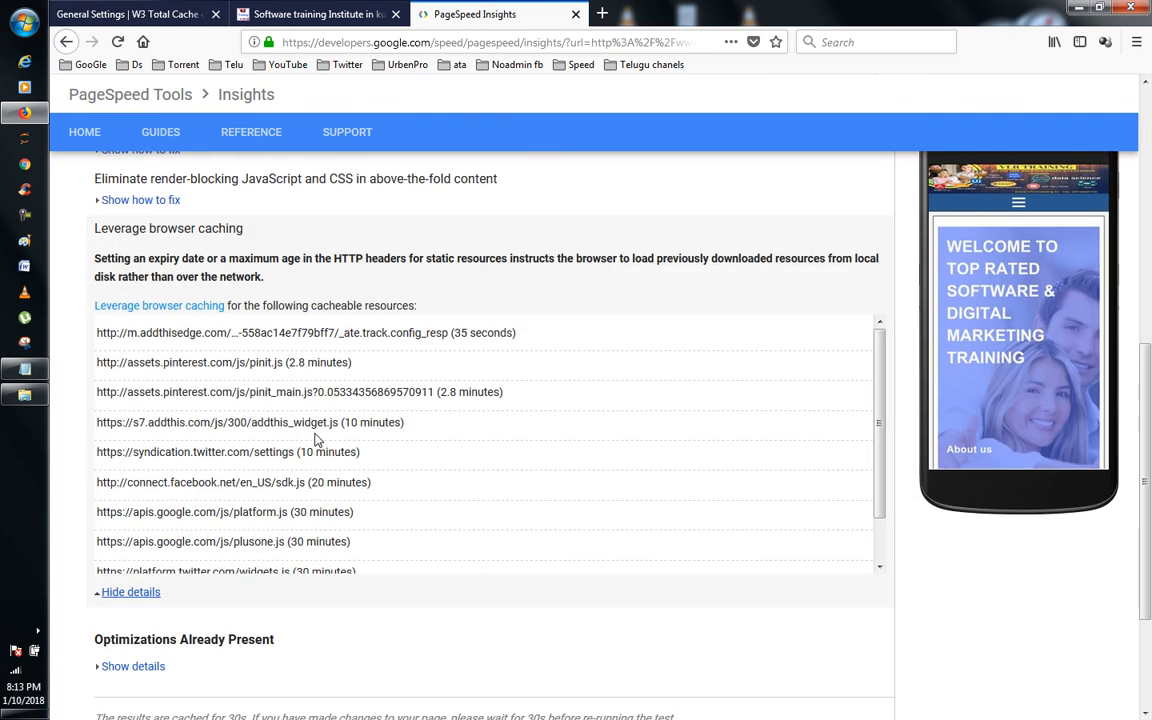